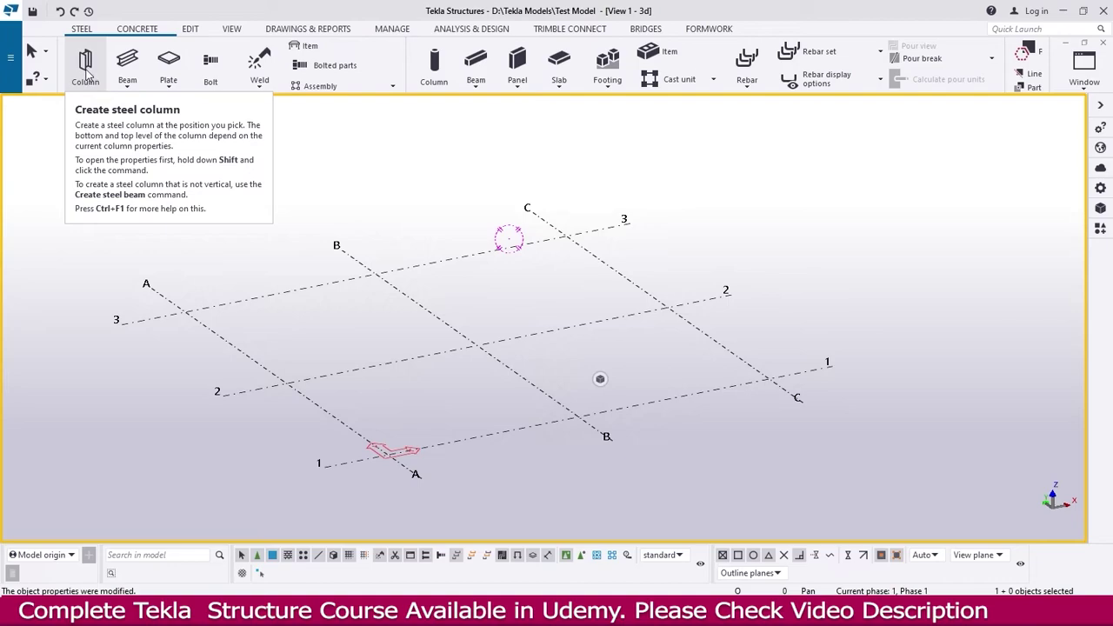
Step: Place a steel column at the intersection of grid lines A and 3
left_click(85, 66)
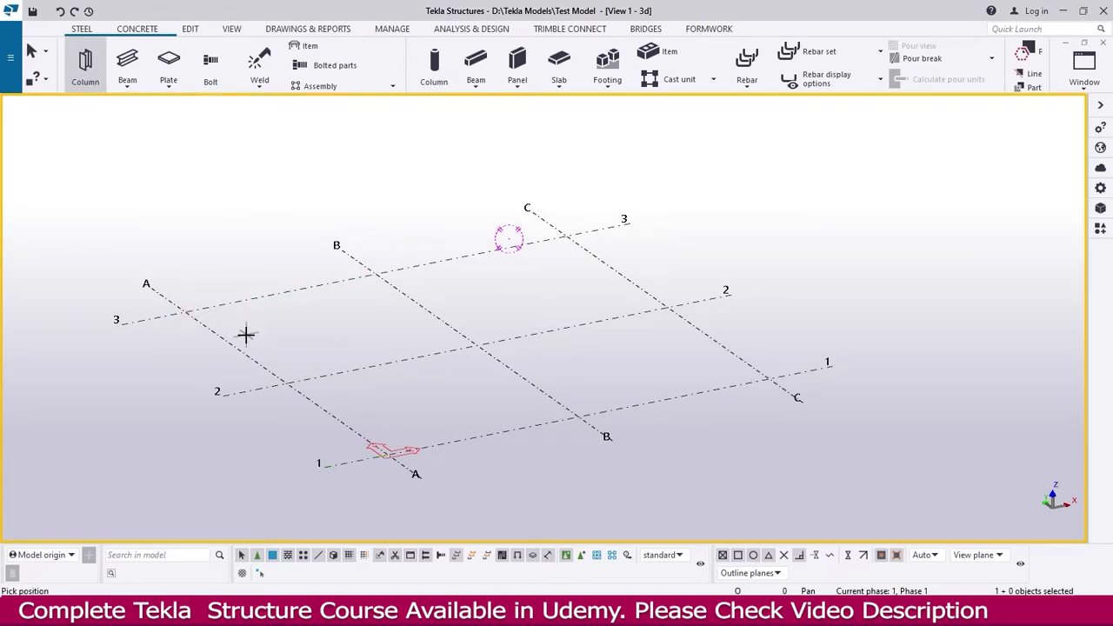
left_click(184, 312)
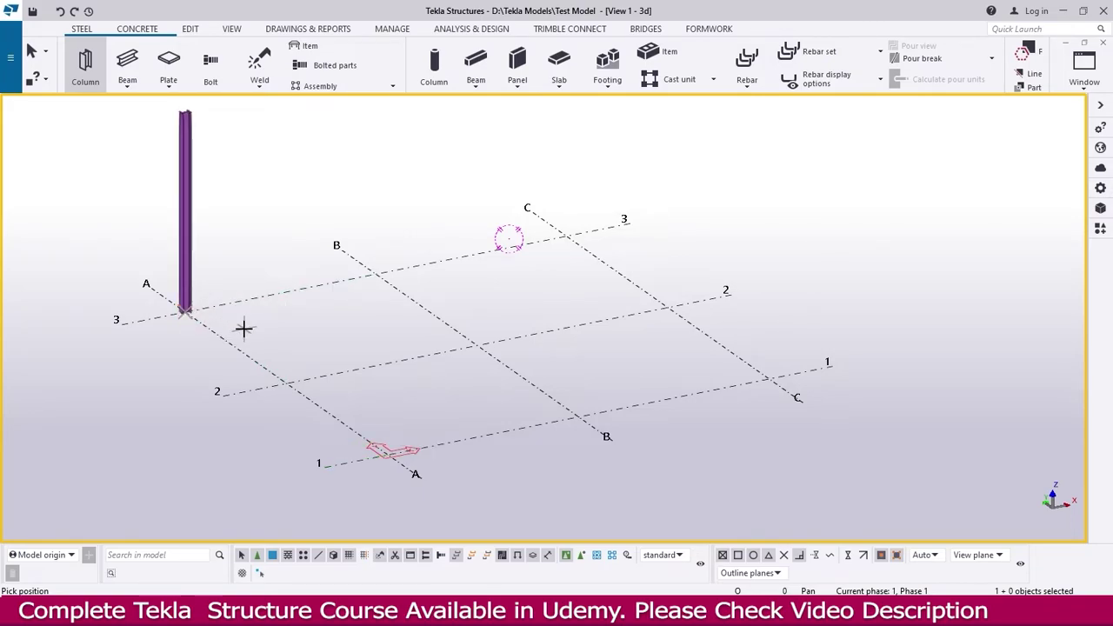
middle_click_drag(205, 288, 214, 298)
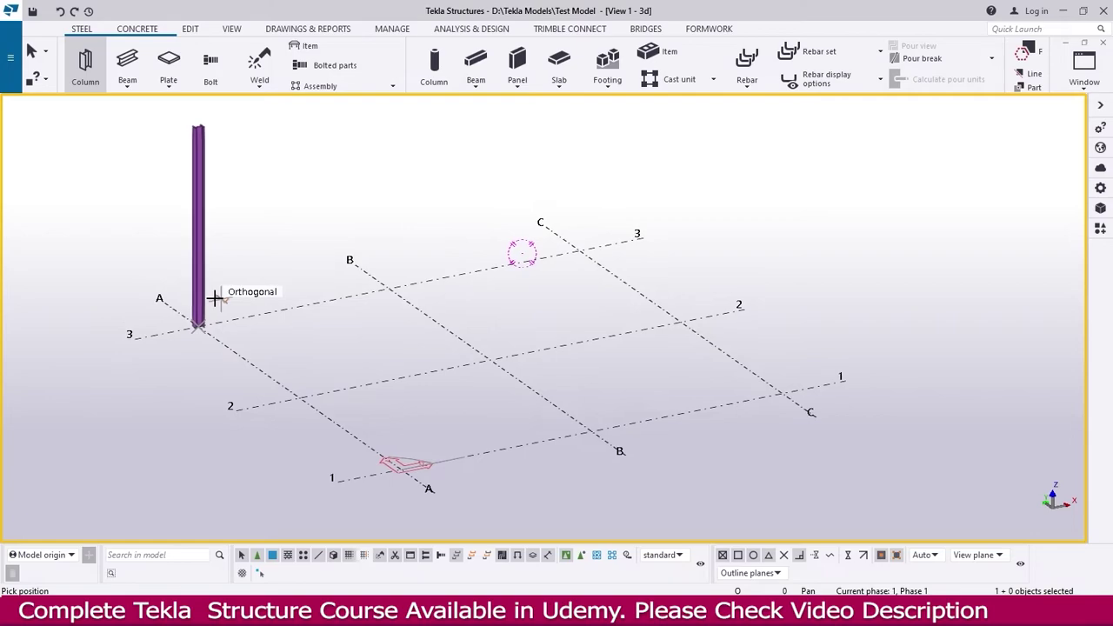
key("Escape")
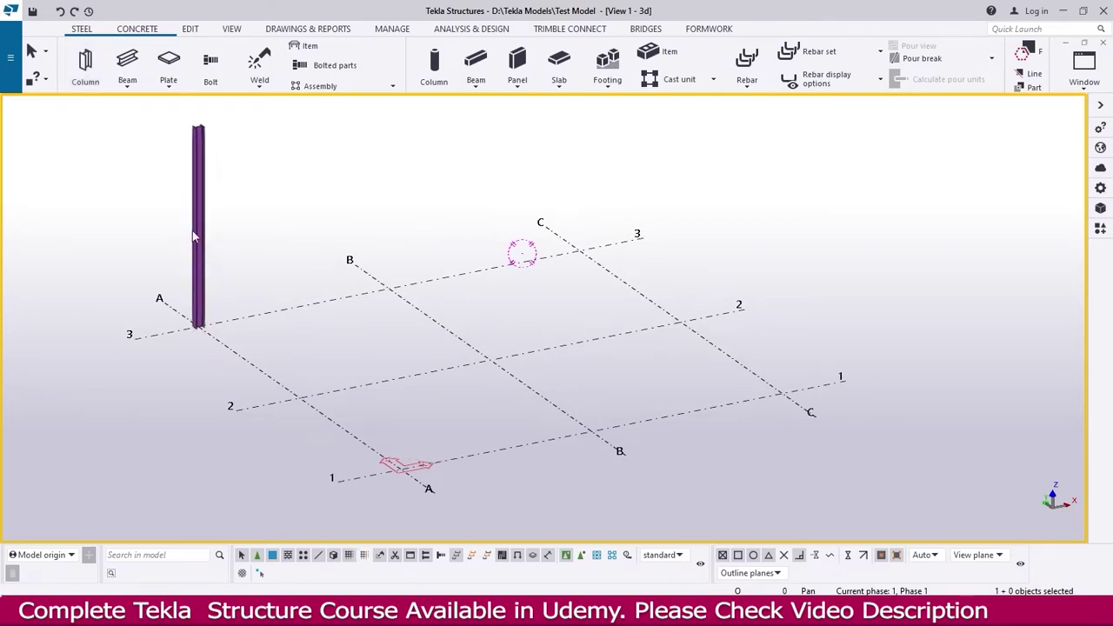
Step: Open the properties for a new steel column and enter c as the part numbering prefix
left_click(87, 70)
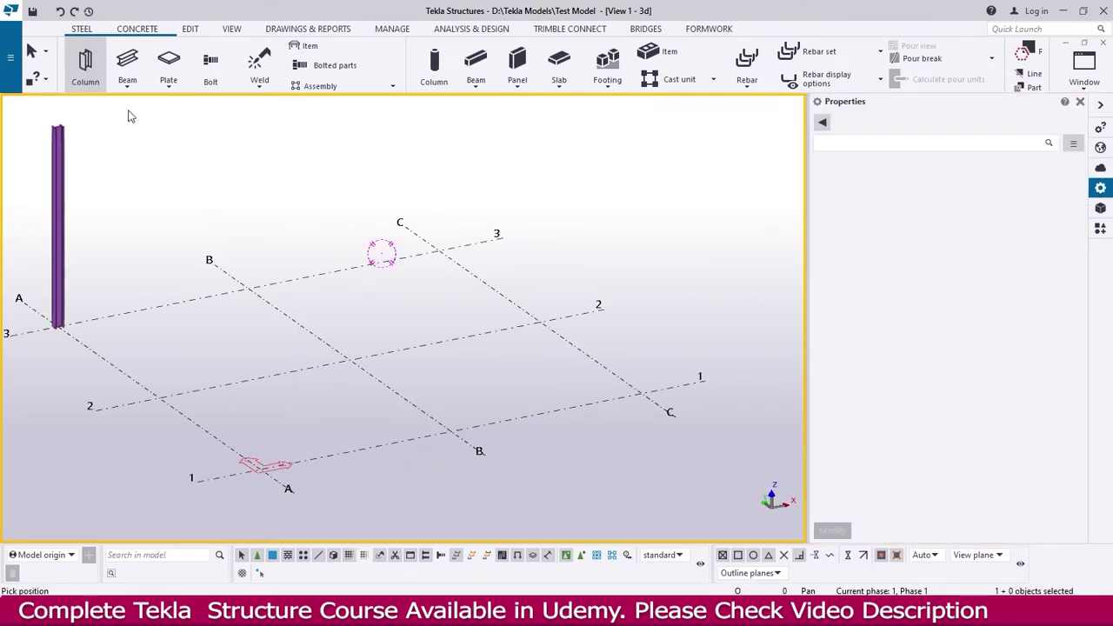
double_click(942, 284)
type("c")
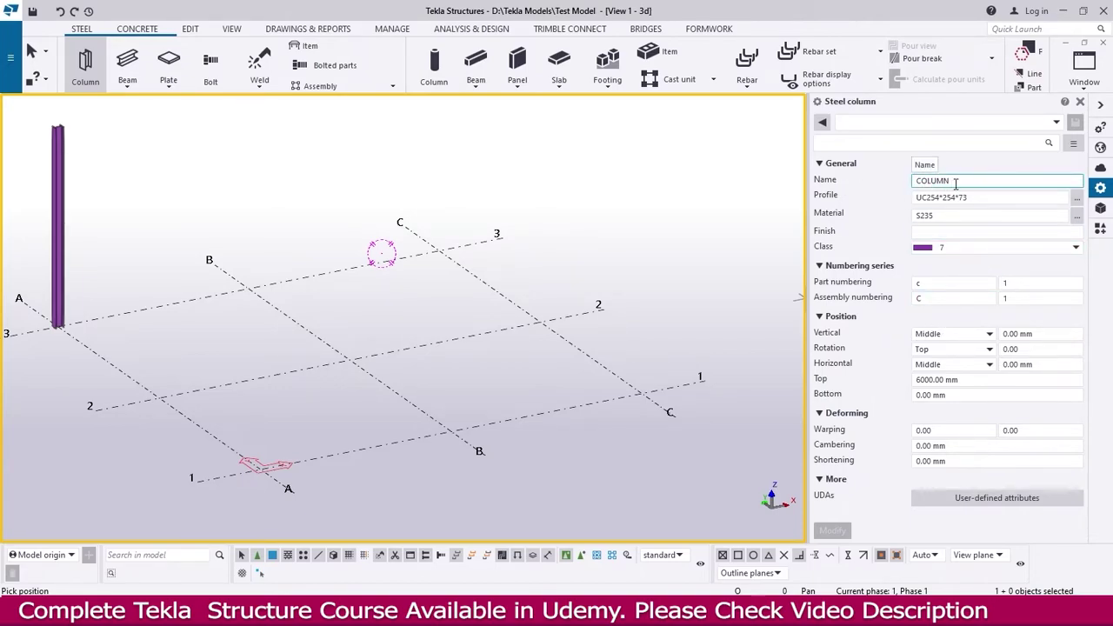
left_click_drag(951, 180, 913, 182)
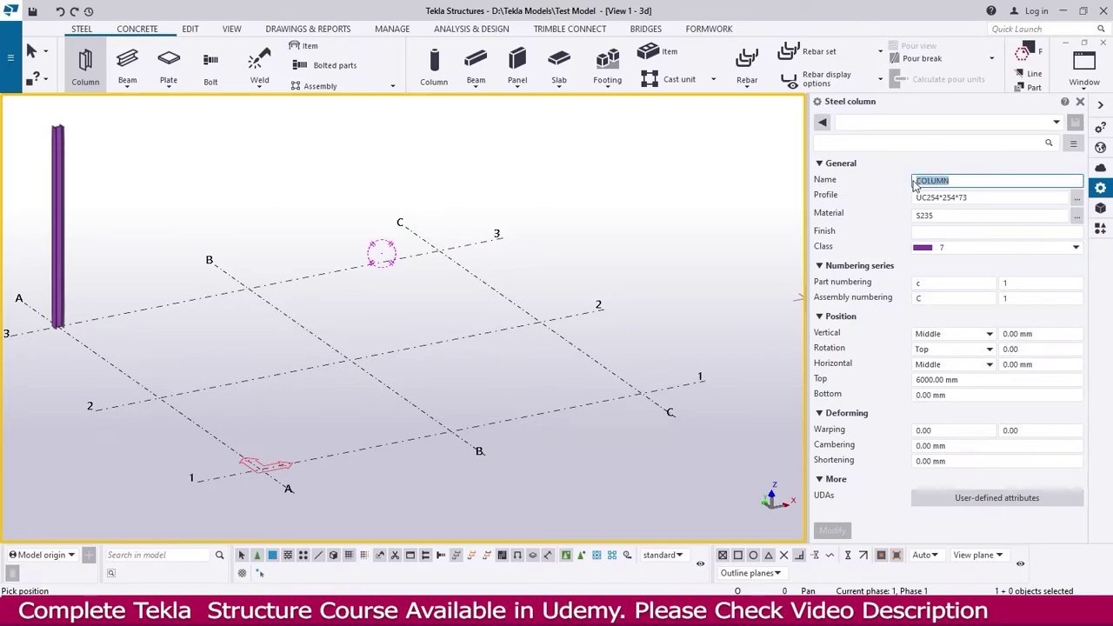
double_click(922, 180)
left_click(958, 180)
Step: Examine the I profile families in the profile catalog, including the H-JIS size groups
left_click(1077, 199)
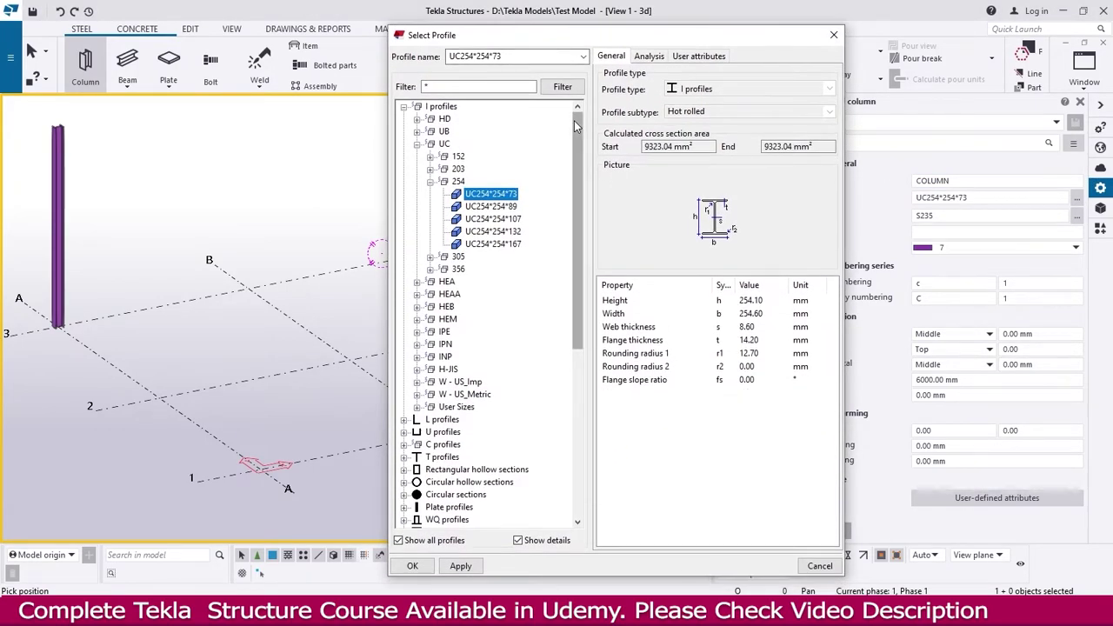
mouse_move(580, 126)
left_mouse_down()
mouse_move(583, 315)
mouse_move(596, 113)
left_mouse_up()
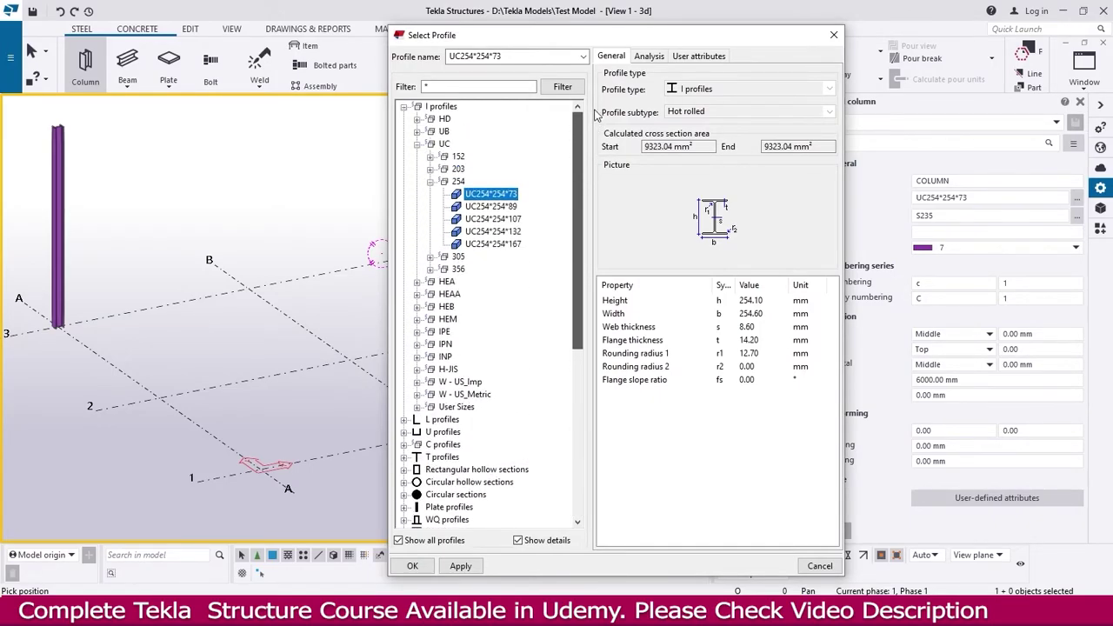
left_click(418, 144)
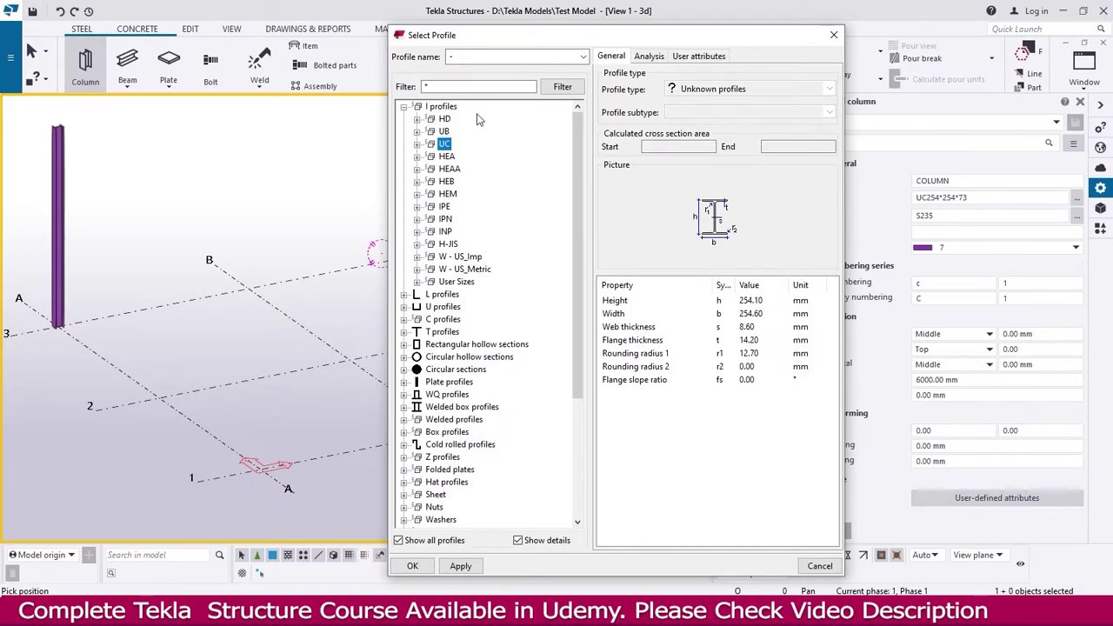
left_click(417, 245)
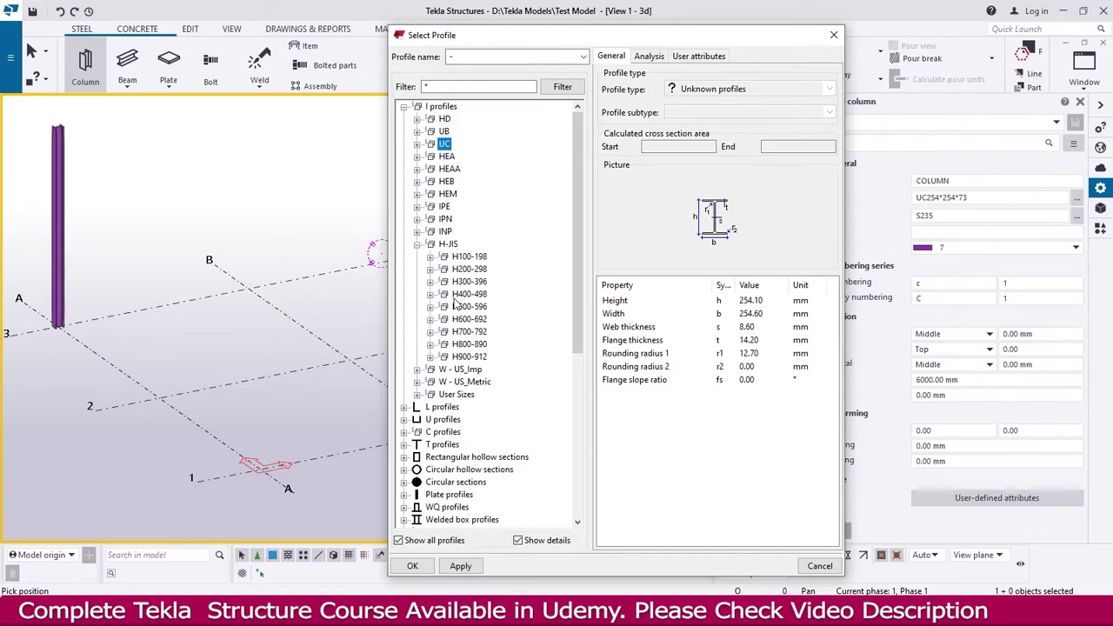
left_click(429, 258)
left_click(429, 257)
left_click(418, 245)
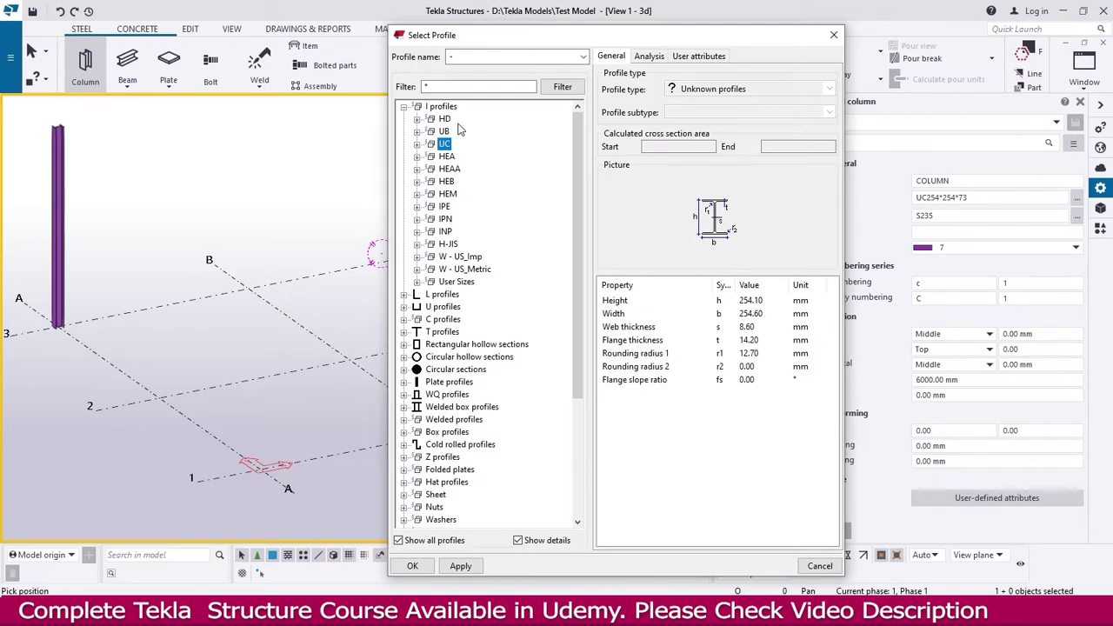
left_click(461, 258)
left_click(465, 269)
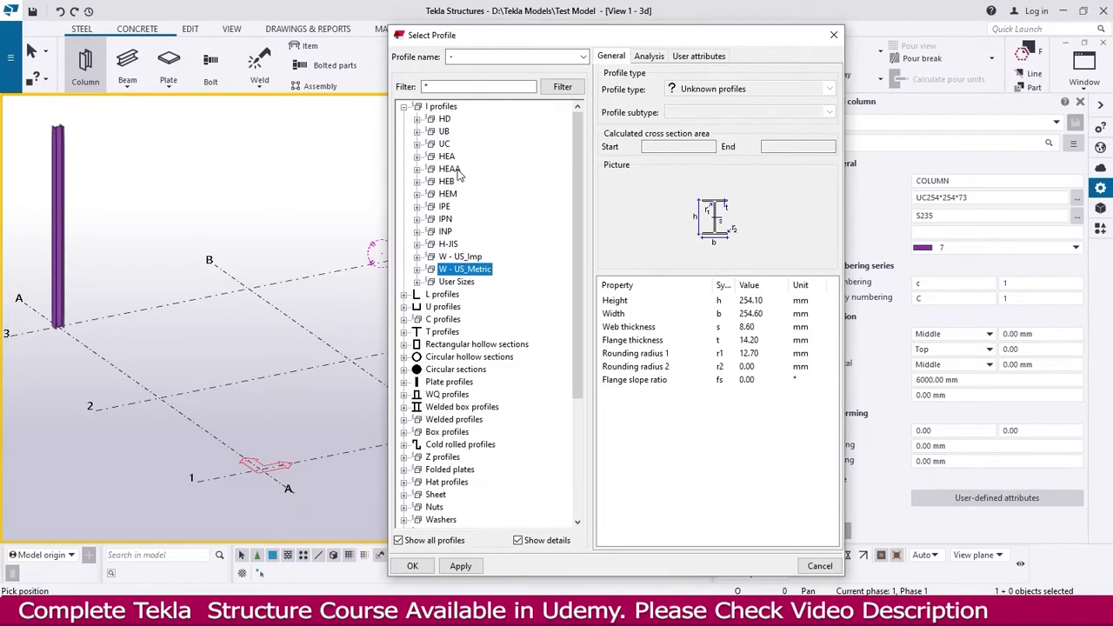
left_click(445, 120)
left_click(444, 132)
left_click(446, 155)
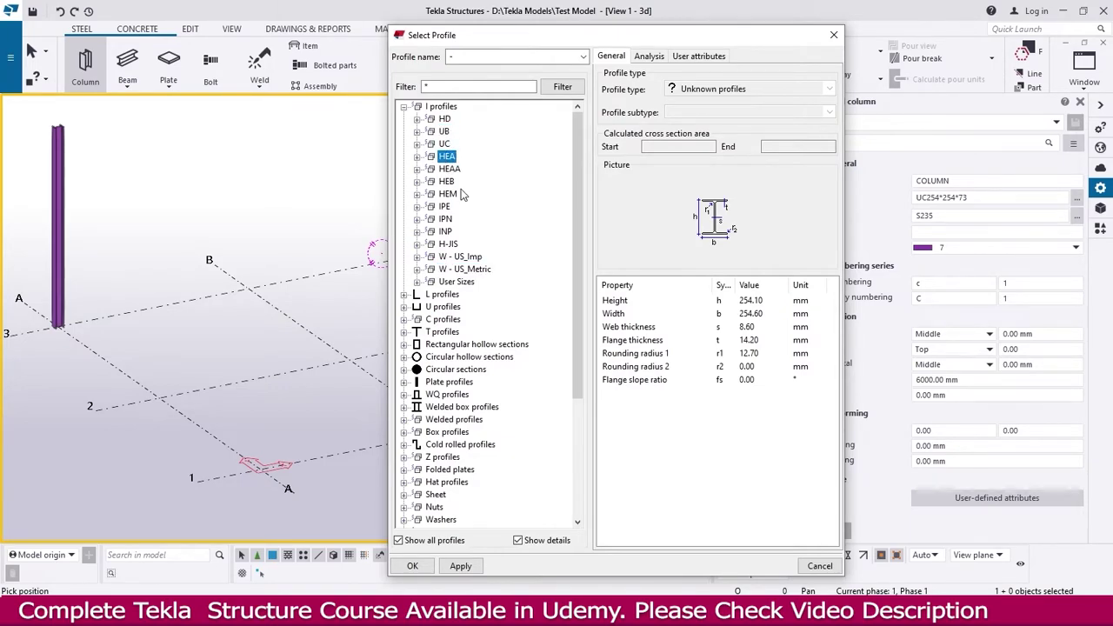
left_click(445, 244)
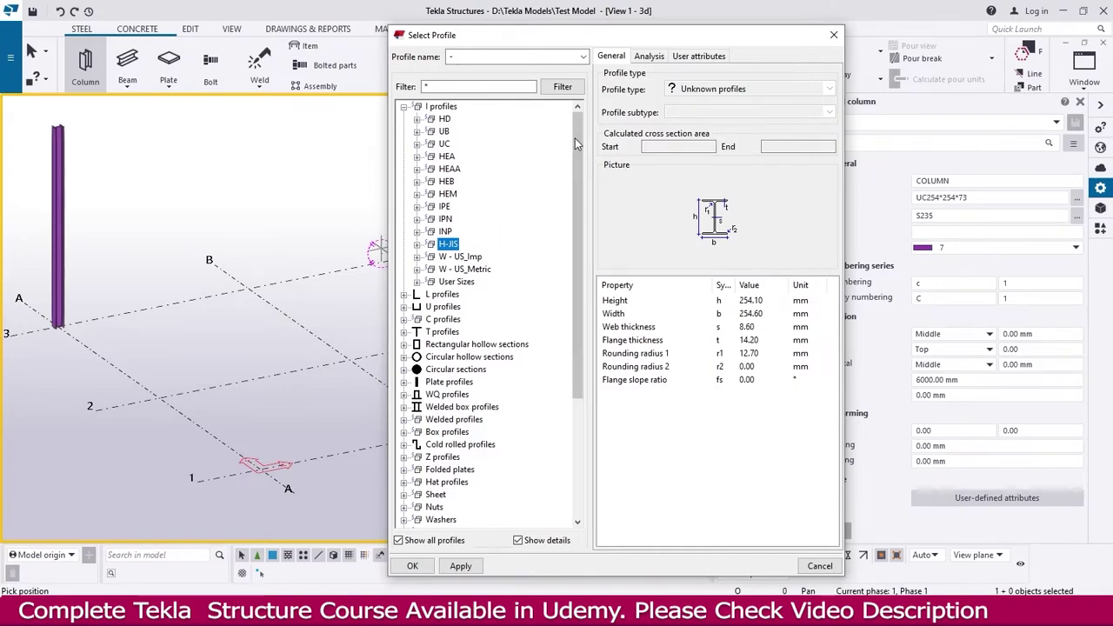
Step: Set the column profile to HEA400 from the HEA family
left_click(417, 156)
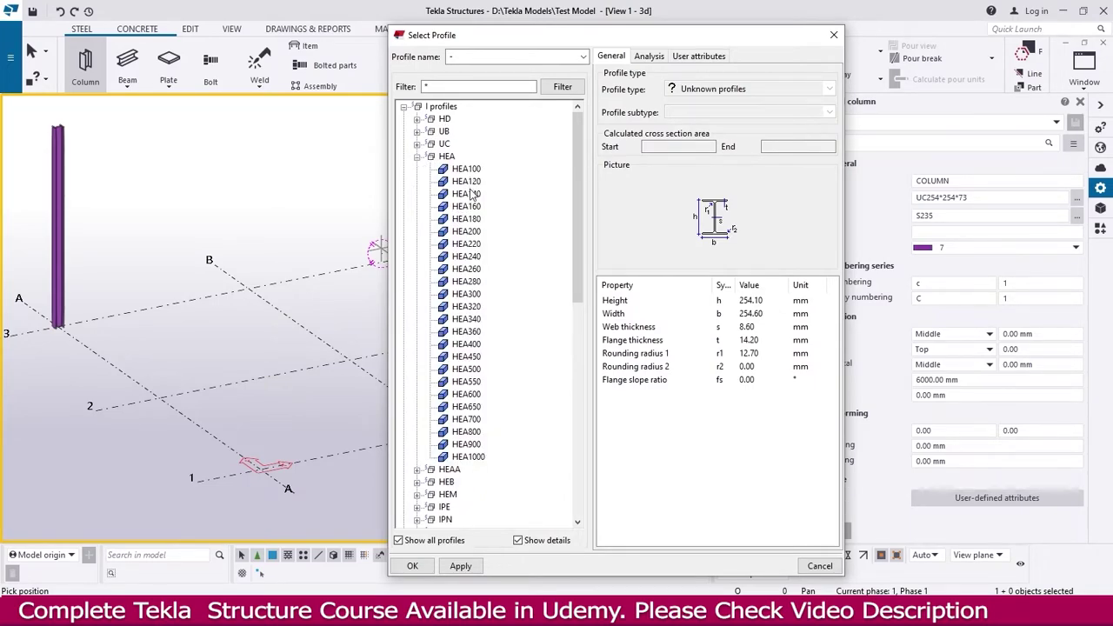
left_click(467, 346)
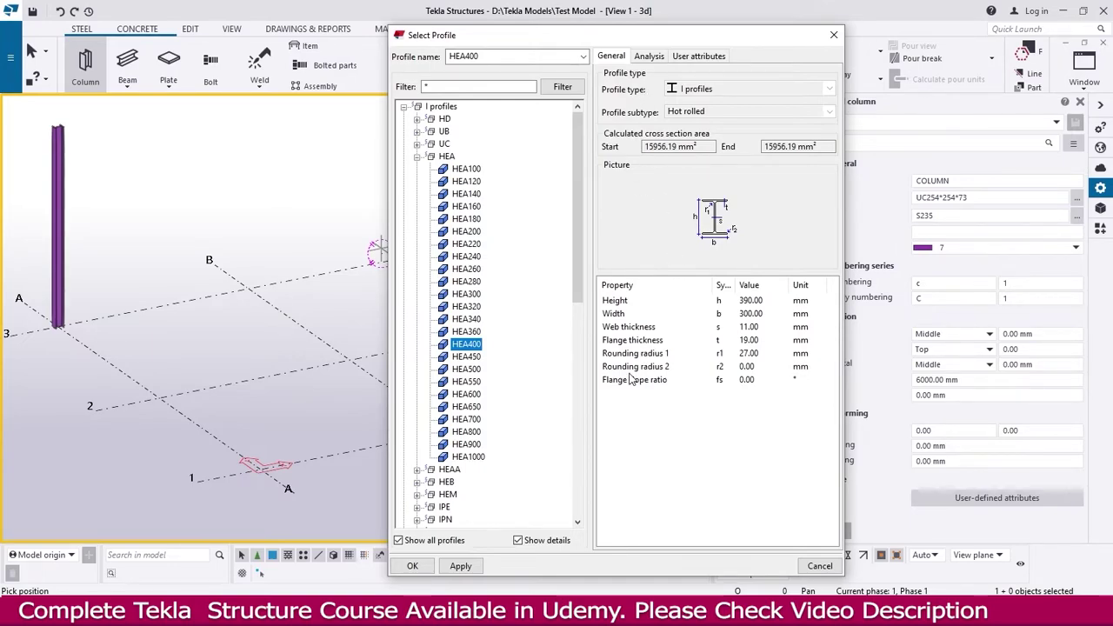
double_click(469, 345)
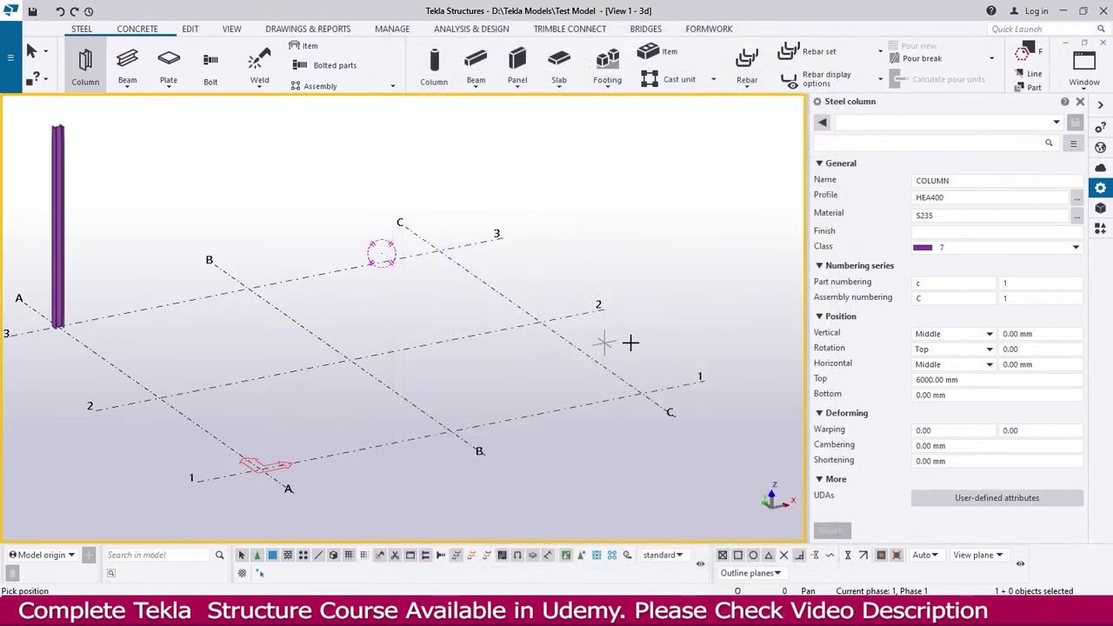
Step: Set the column material to steel grade A36 from the material catalog
left_click(939, 217)
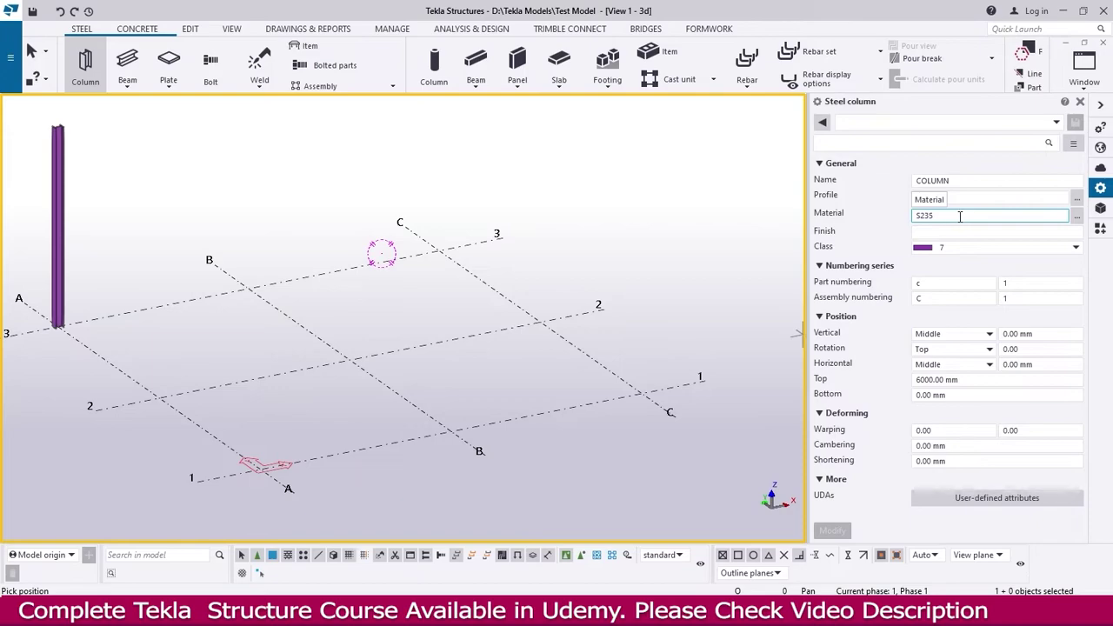
left_click(1077, 216)
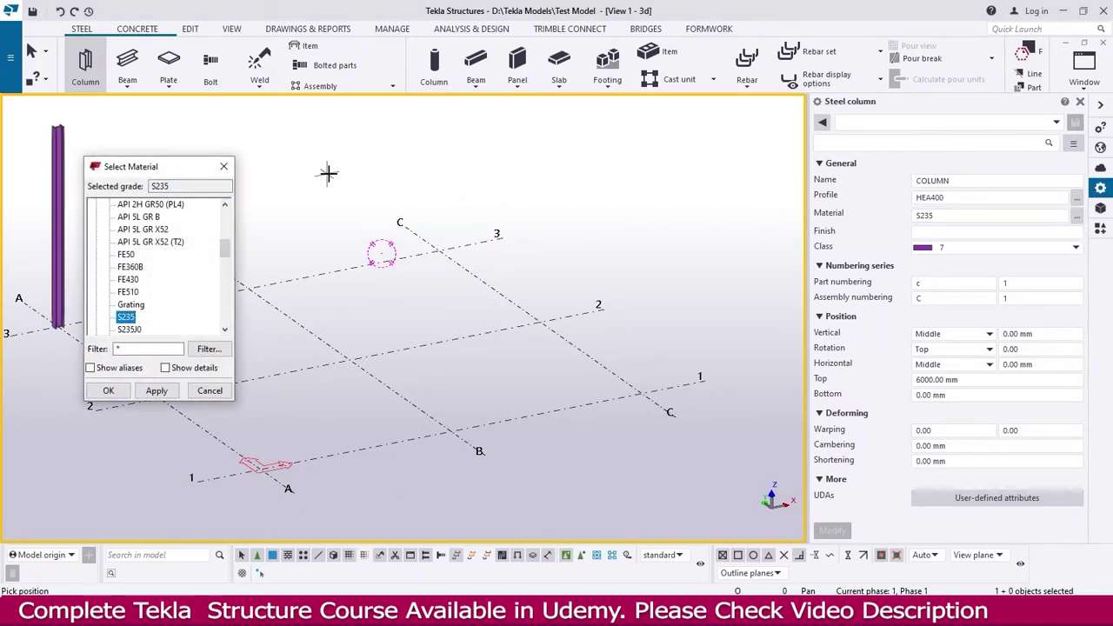
left_click_drag(152, 167, 214, 129)
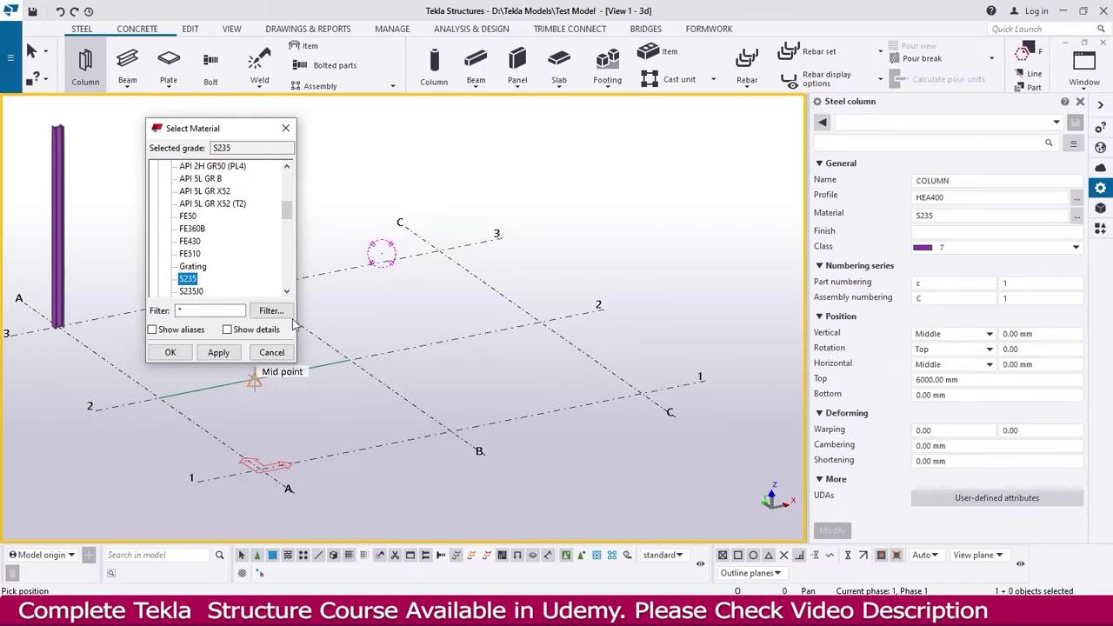
left_click_drag(287, 211, 285, 177)
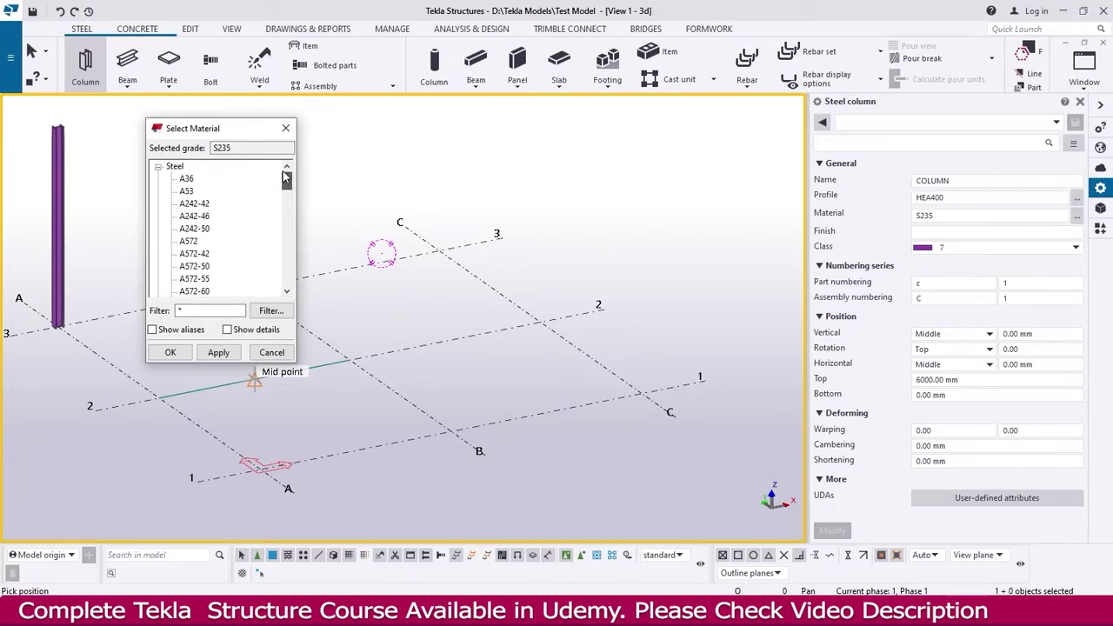
left_click(186, 178)
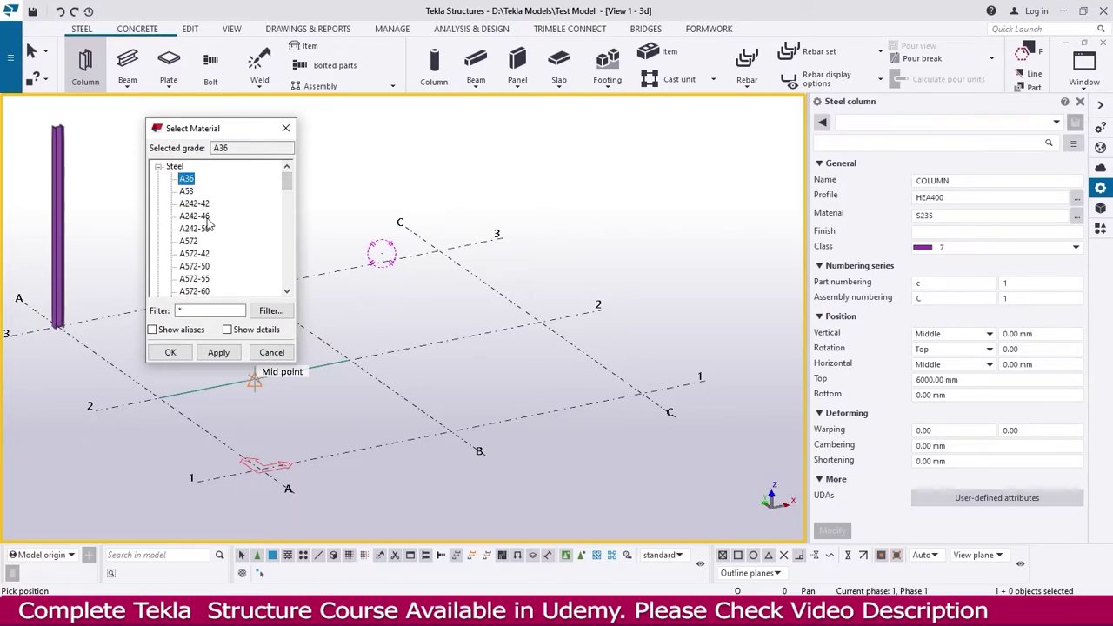
left_click(173, 351)
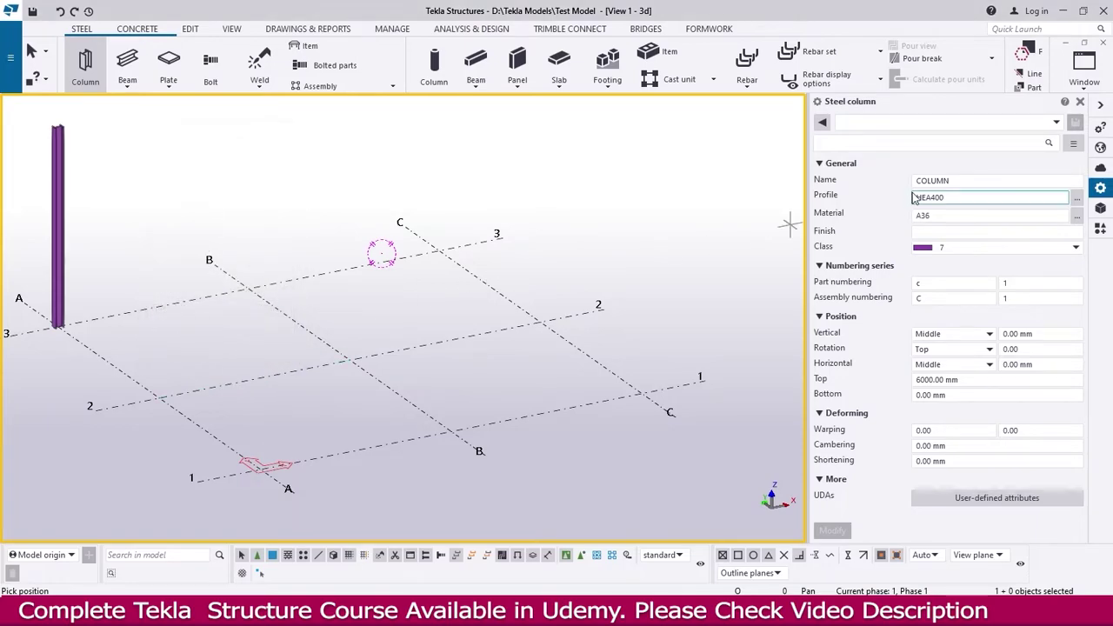
left_click(932, 216)
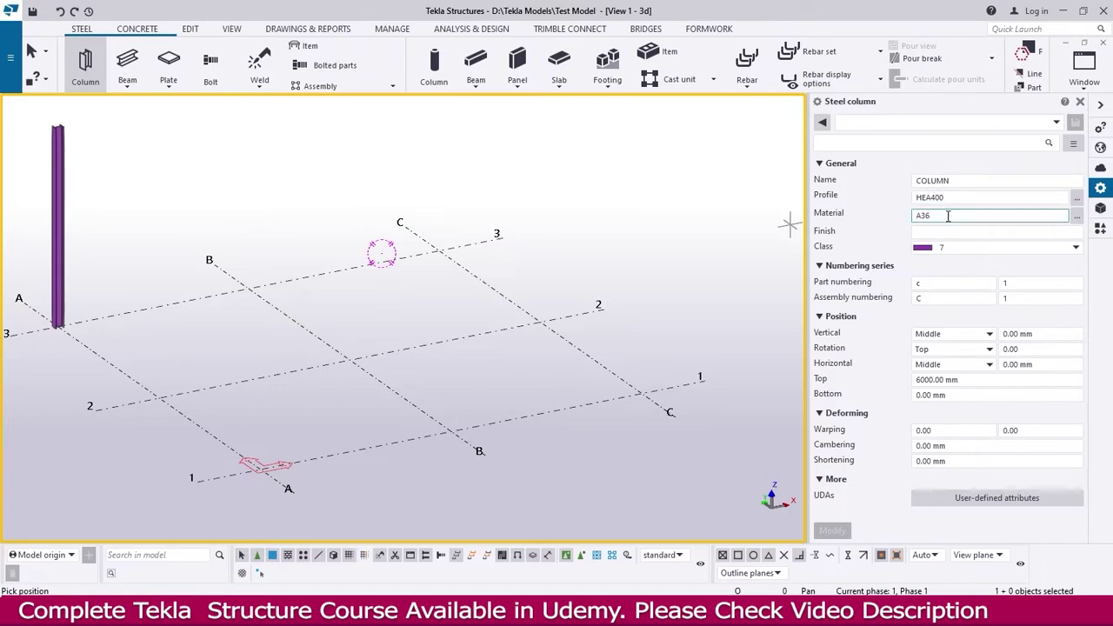
Step: Set the column's class to 5
left_click(937, 231)
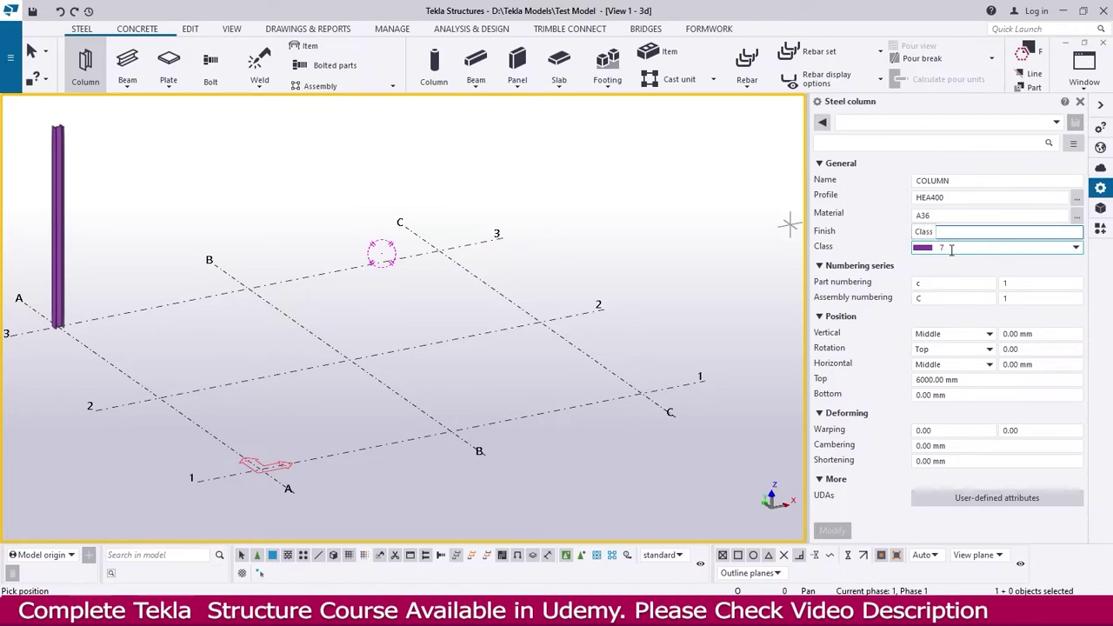
left_click(1077, 247)
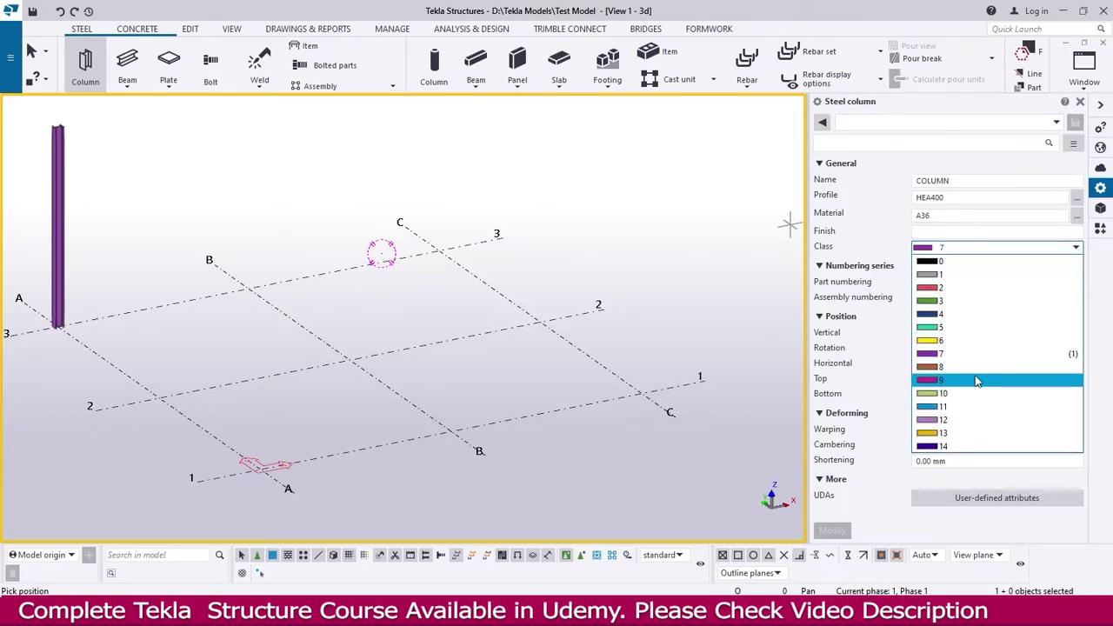
left_click(942, 329)
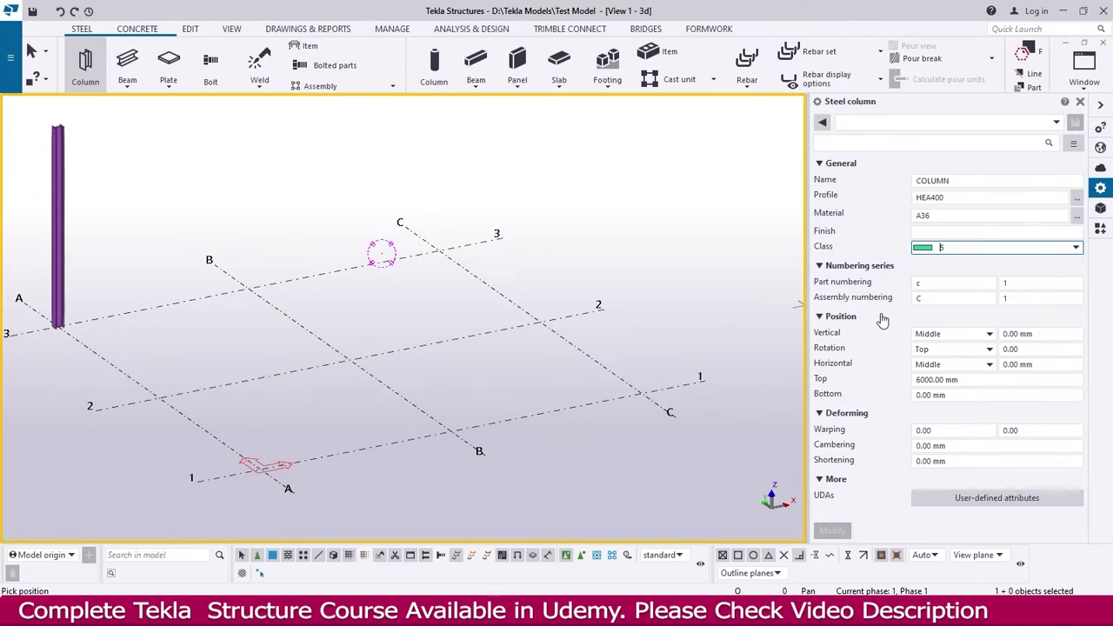
Step: Set the column's part numbering prefix to H
left_click(921, 283)
key("BackSpace")
left_click(917, 298)
left_click(924, 283)
type("c")
left_click(915, 285)
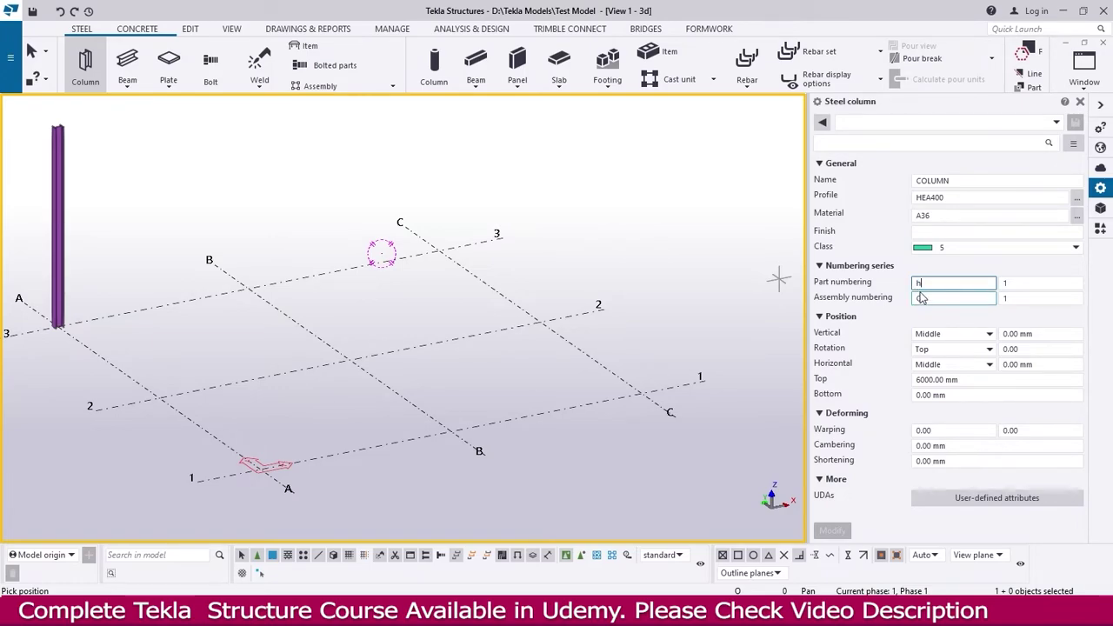
type("h")
type("H")
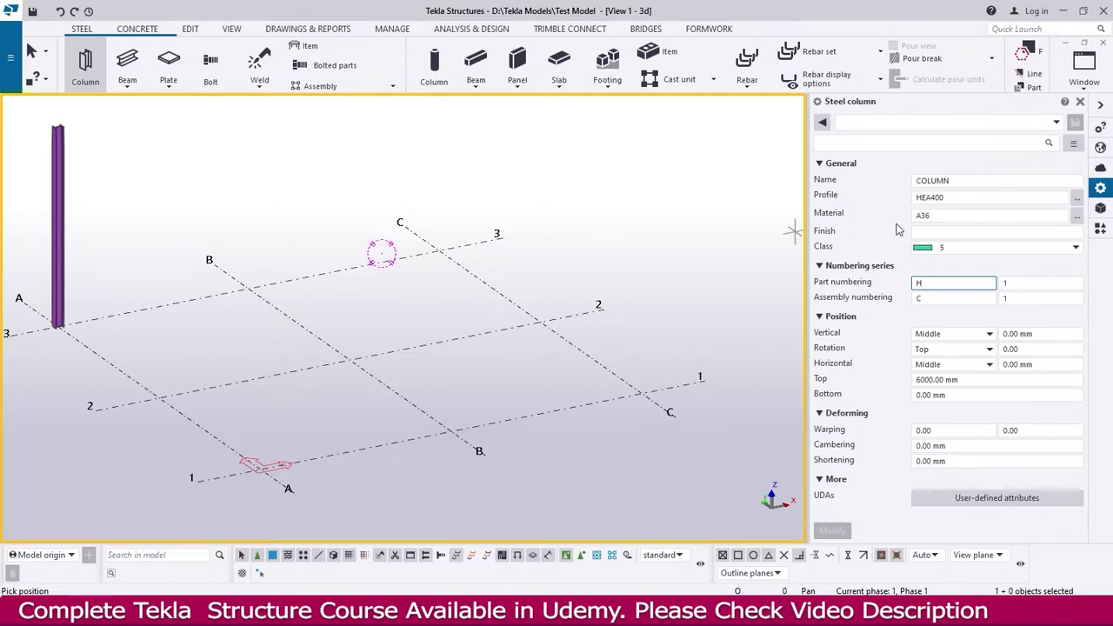
Step: Set the column's assembly numbering prefix to CL, keeping 1 as both start numbers
left_click(935, 299)
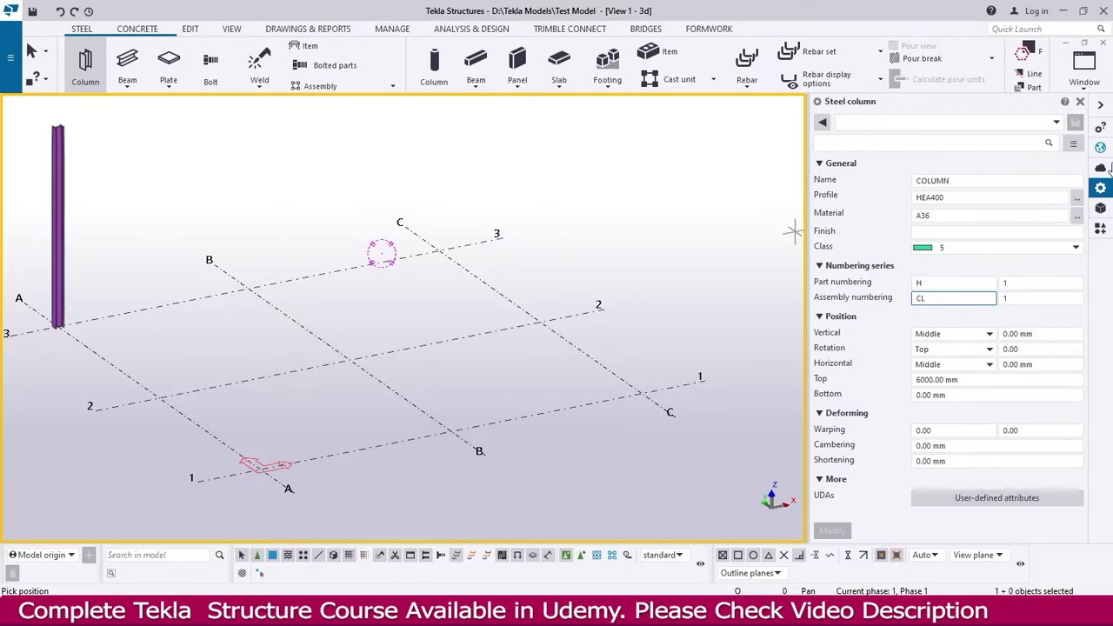
left_click(1019, 298)
left_click(1014, 283)
left_click(1010, 300)
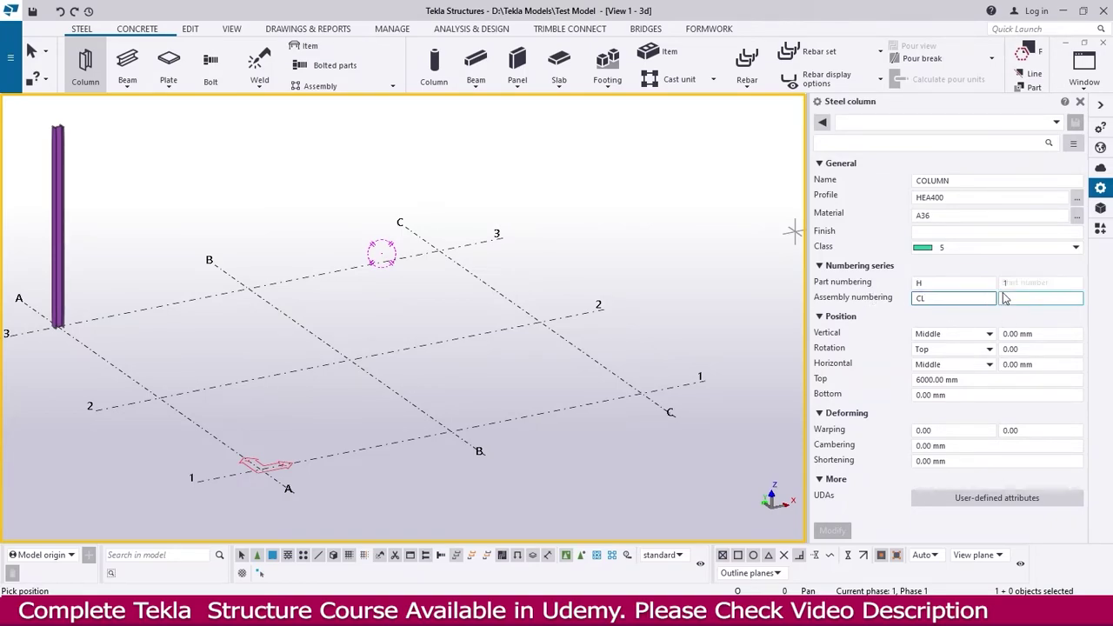
type("CL")
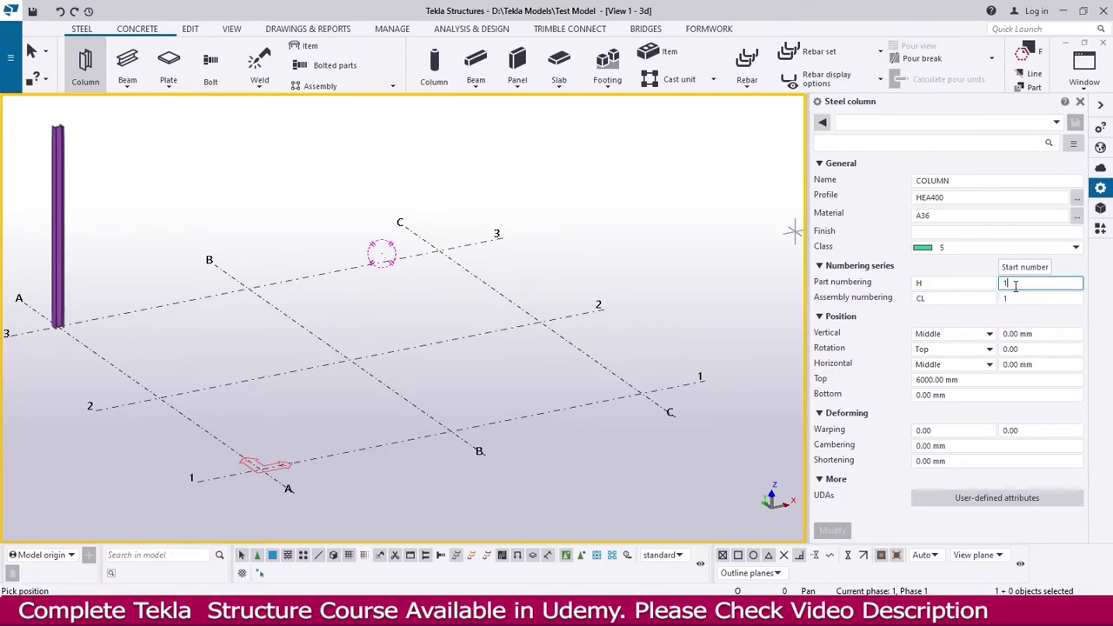
left_click(998, 300)
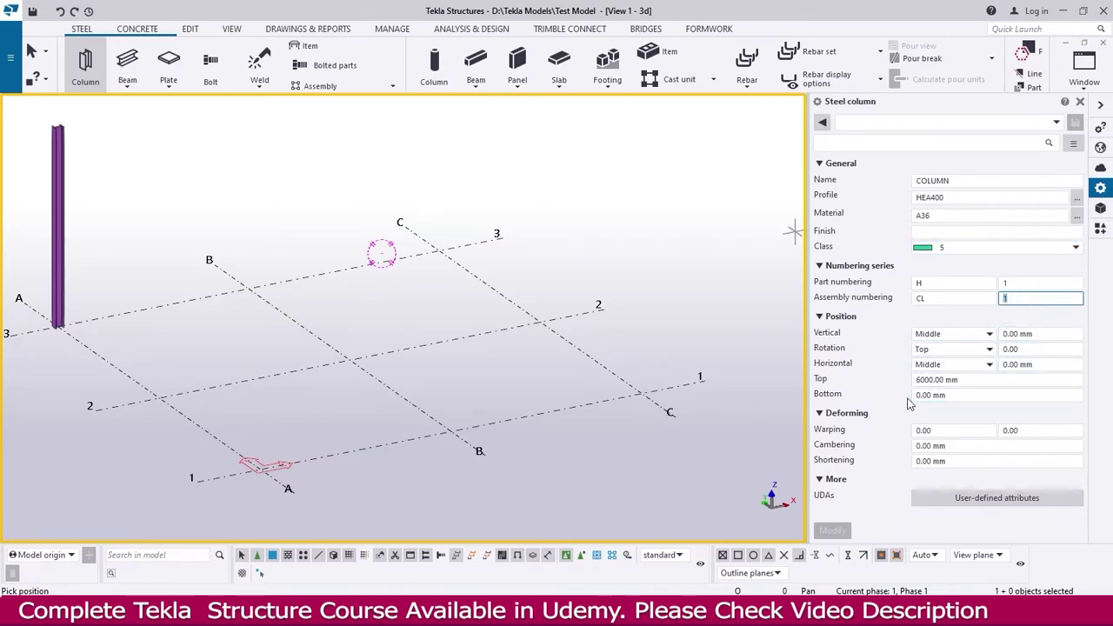
key("Tab")
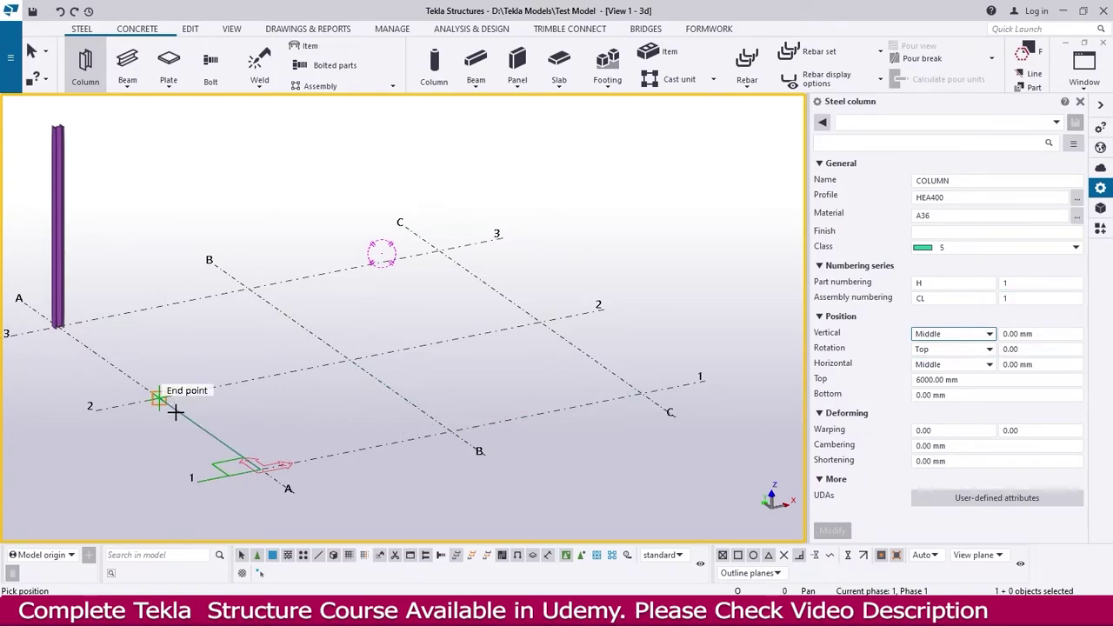
Step: Place the HEA400 column at the intersection of grid lines A and 2
scroll(149, 415, "up", 1)
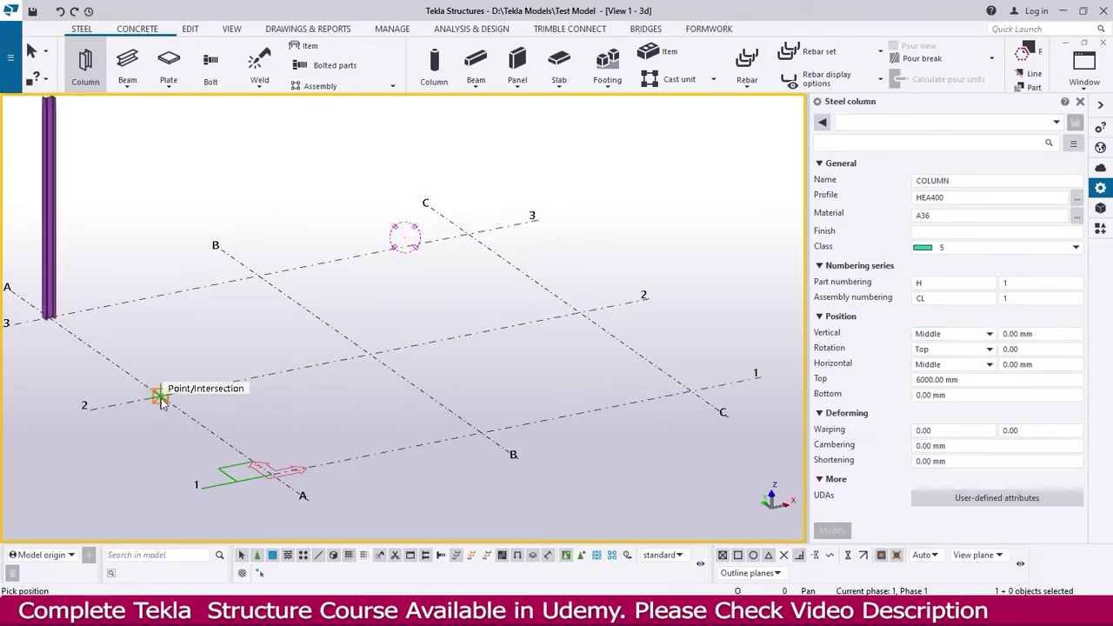
left_click(160, 396)
middle_click_drag(189, 313, 248, 339)
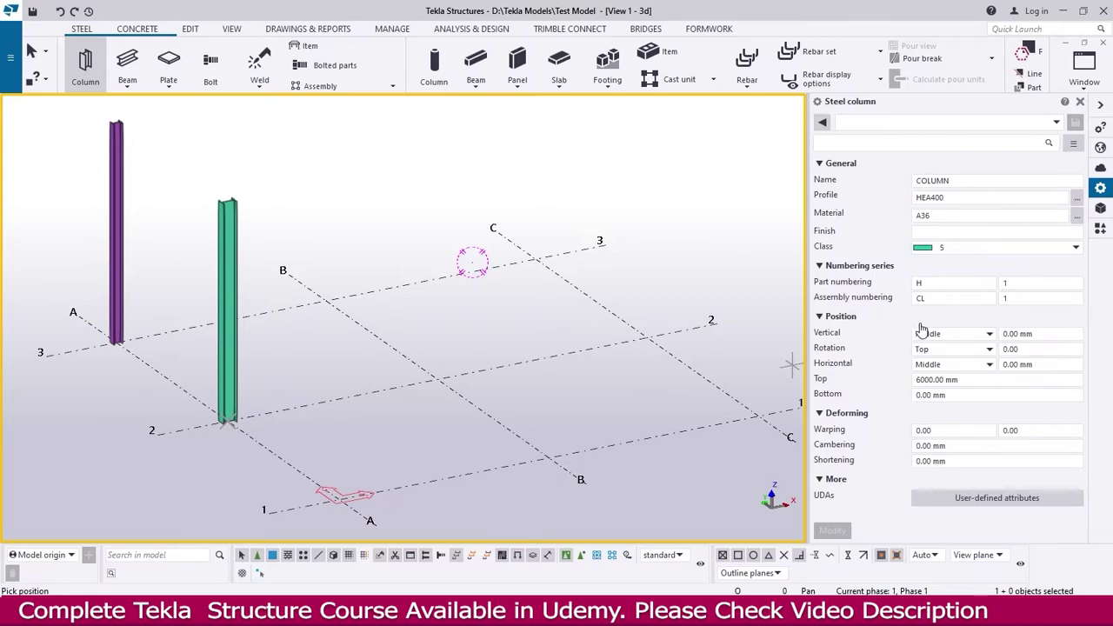
key("Escape")
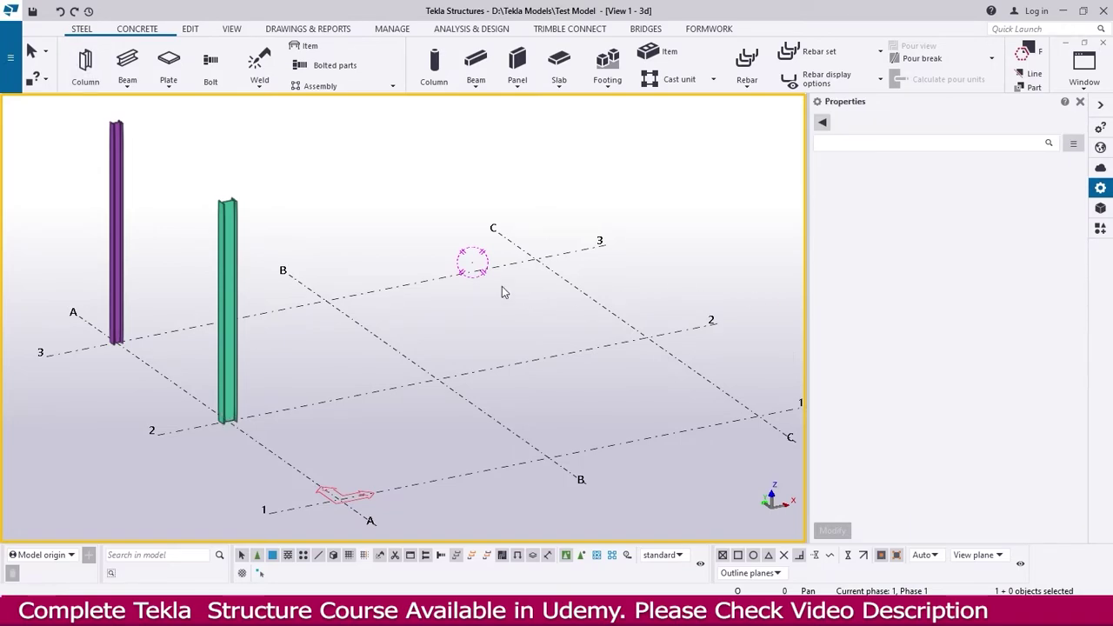
Step: Compare the profile, material, class and numbering properties of the columns at A-3 and A-2
left_click(117, 222)
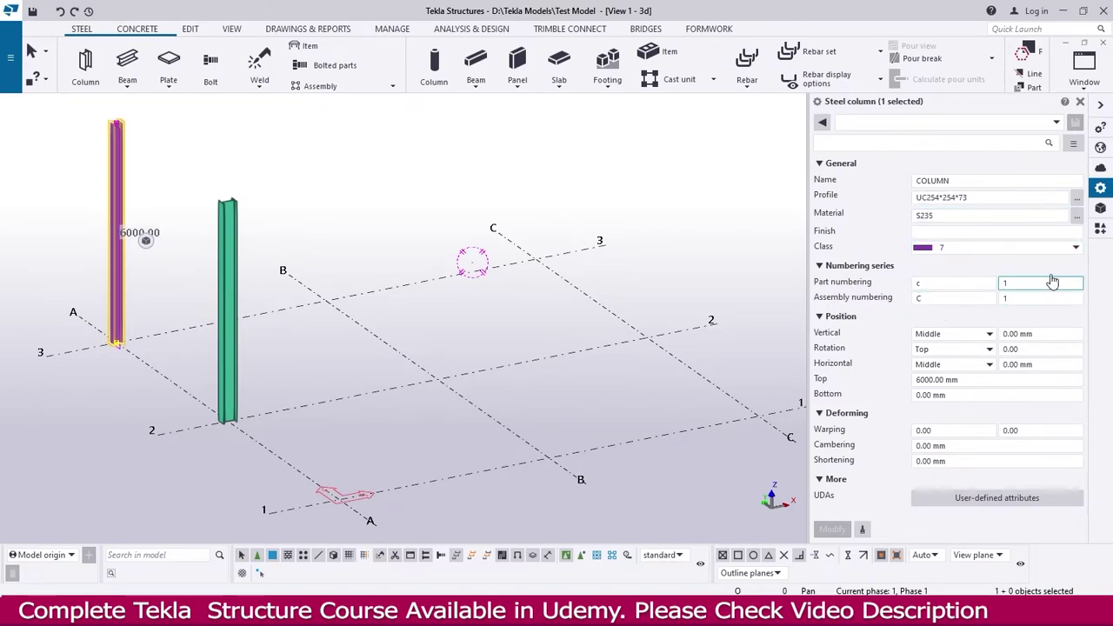
left_click(235, 265)
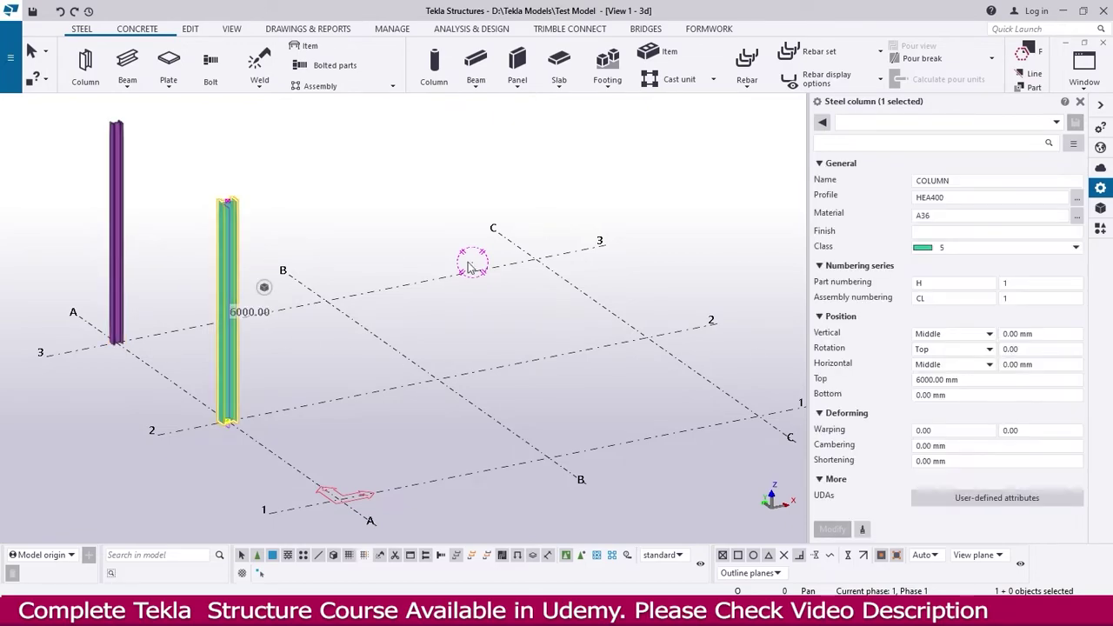
left_click(1006, 298)
left_click(294, 207)
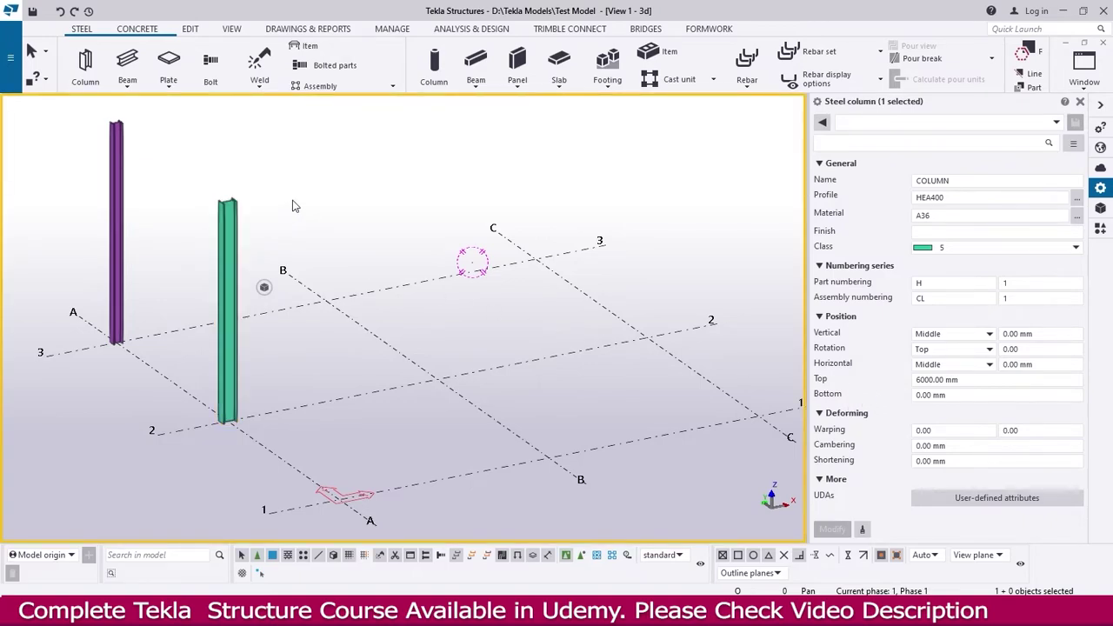
Step: Select the rectangular grid
left_click(232, 28)
left_click(383, 293)
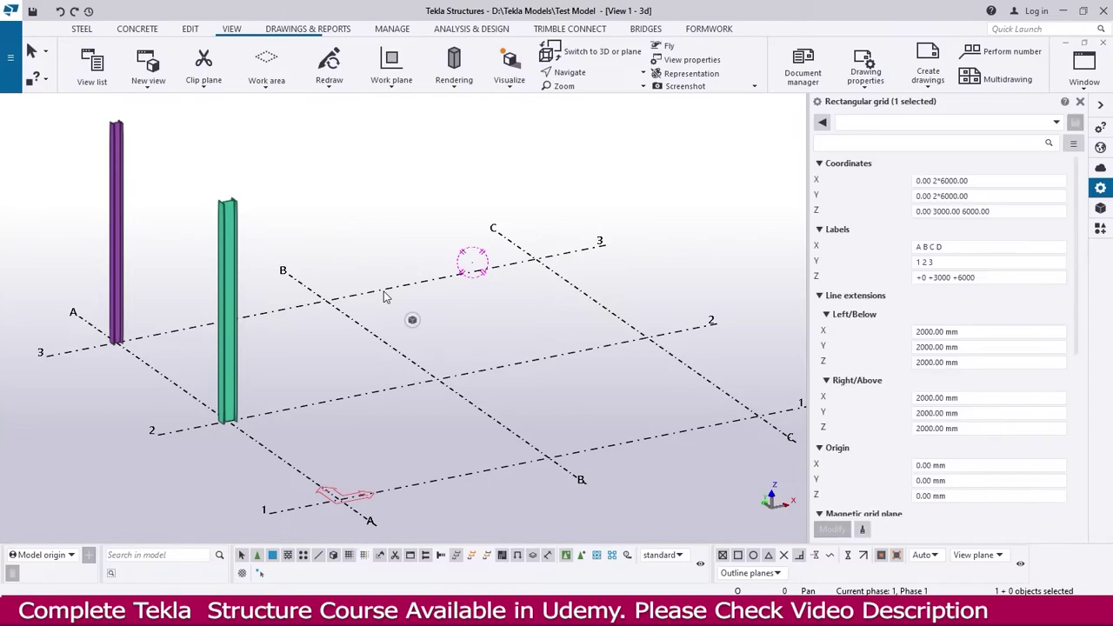
left_click(149, 91)
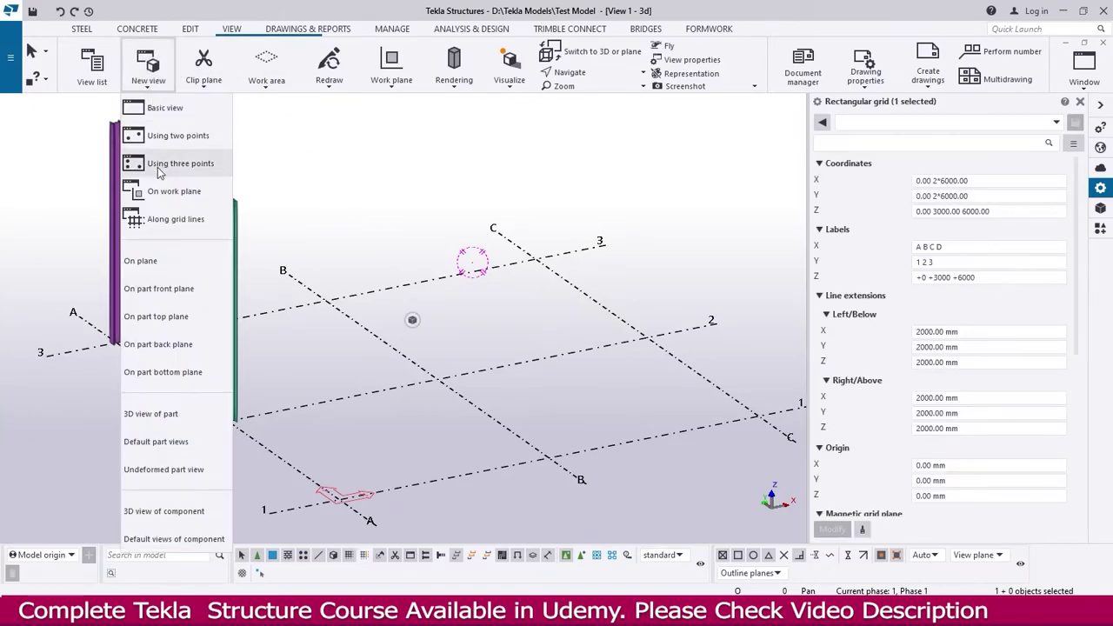
left_click(158, 221)
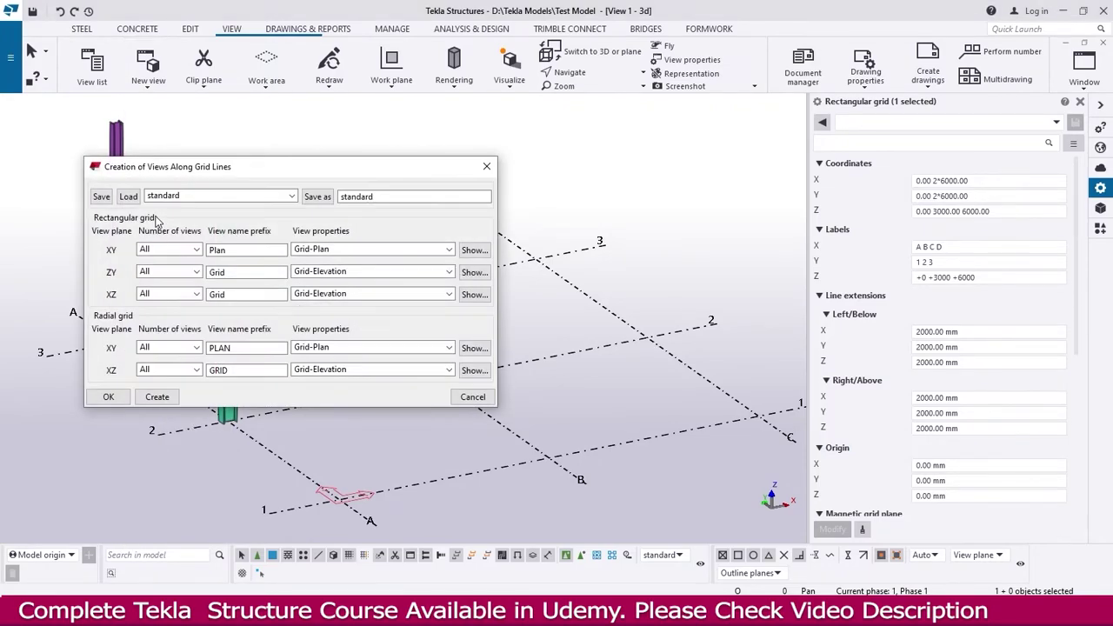
left_click(487, 166)
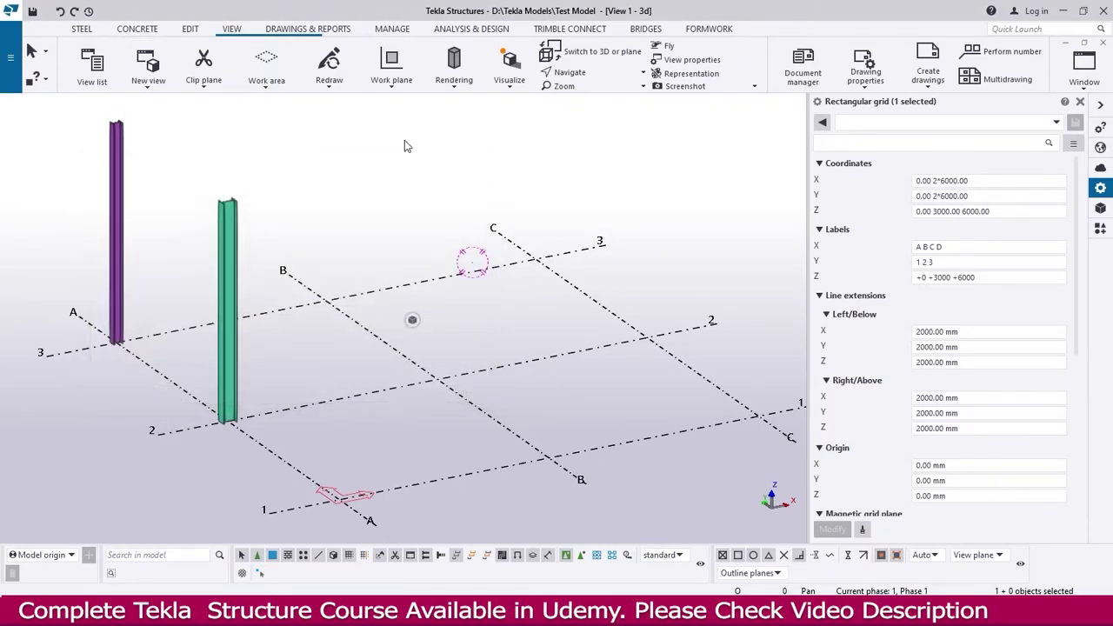
Step: Delete all existing named grid and plan views, from GRID A through PLAN +7000, from the view list
left_click(92, 68)
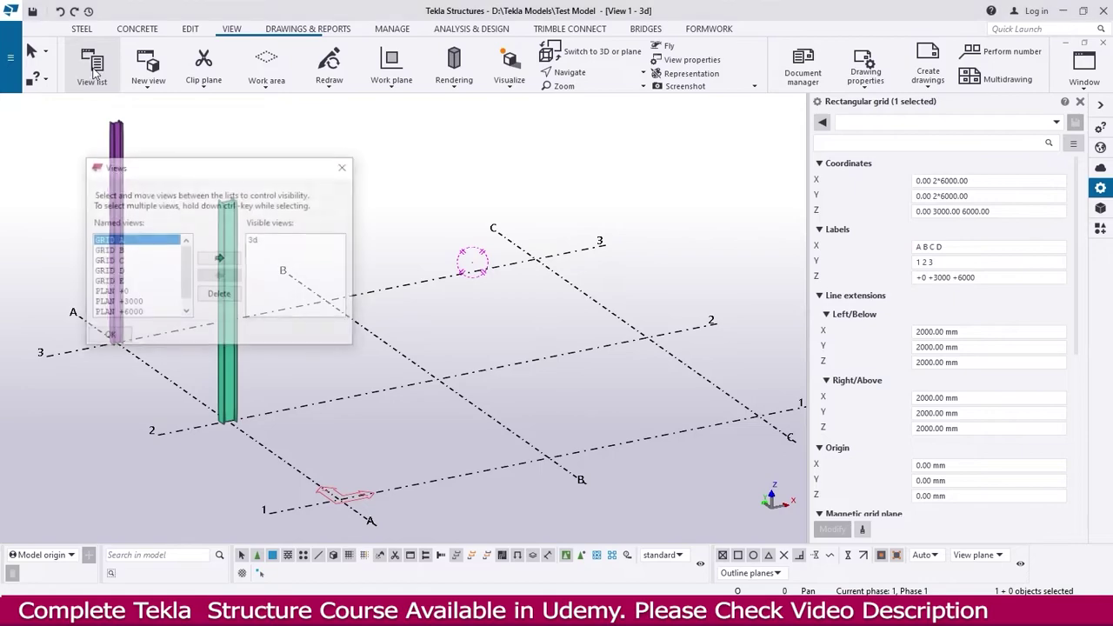
scroll(162, 313, "down", 1)
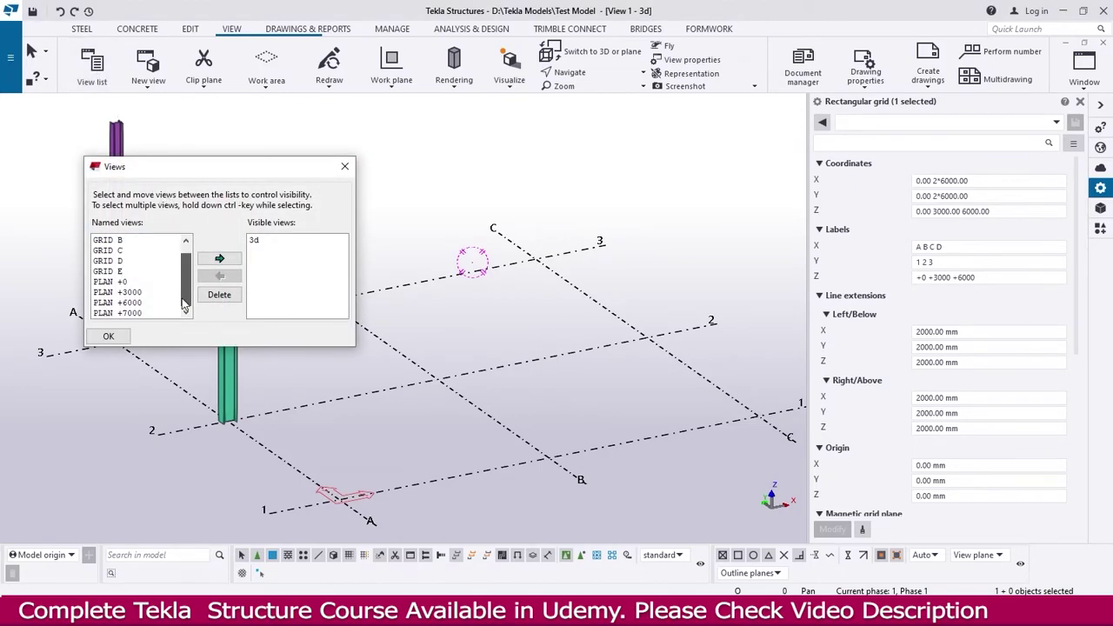
left_click(150, 304, "shift")
left_click(148, 313, "shift")
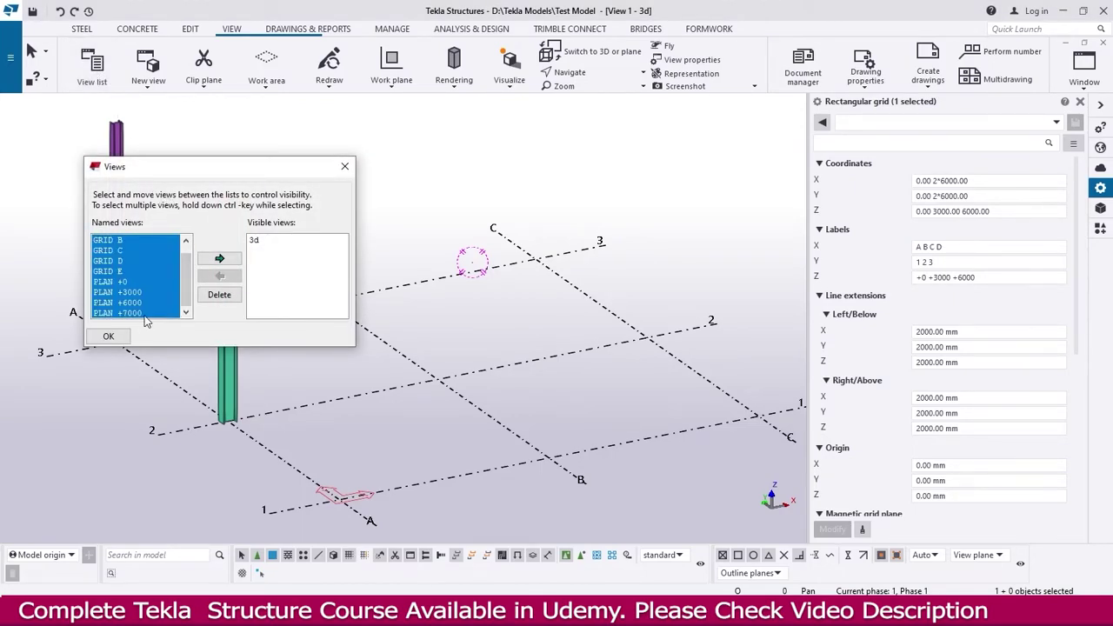
left_click(219, 295)
left_click(526, 322)
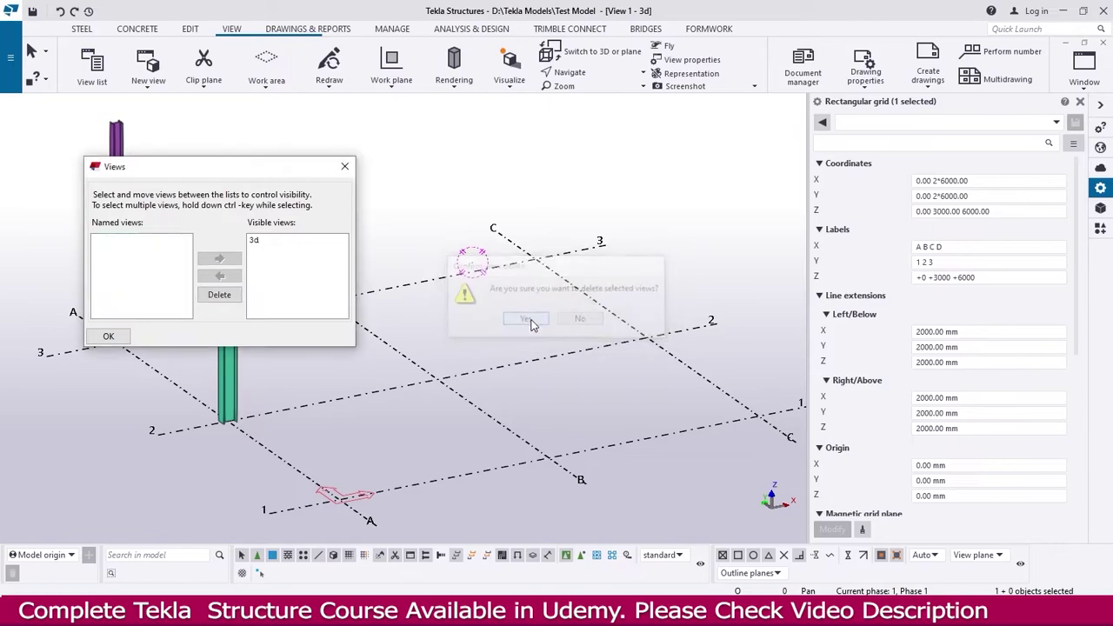
left_click(344, 166)
Step: Create all plan and elevation views along the selected grid's lines with the standard settings
left_click(150, 86)
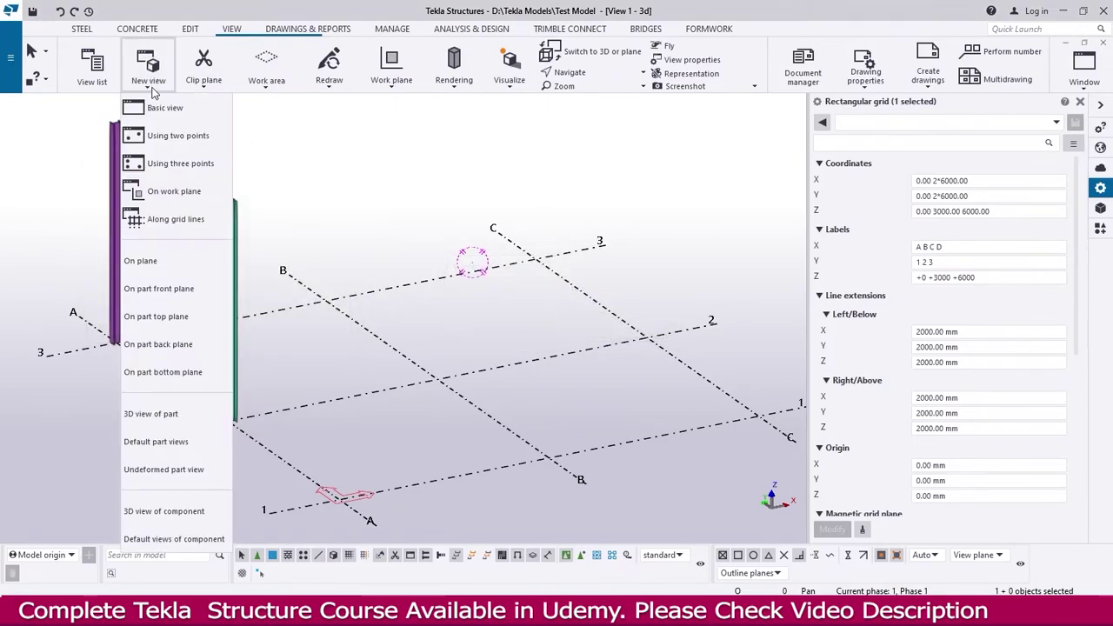
left_click(169, 219)
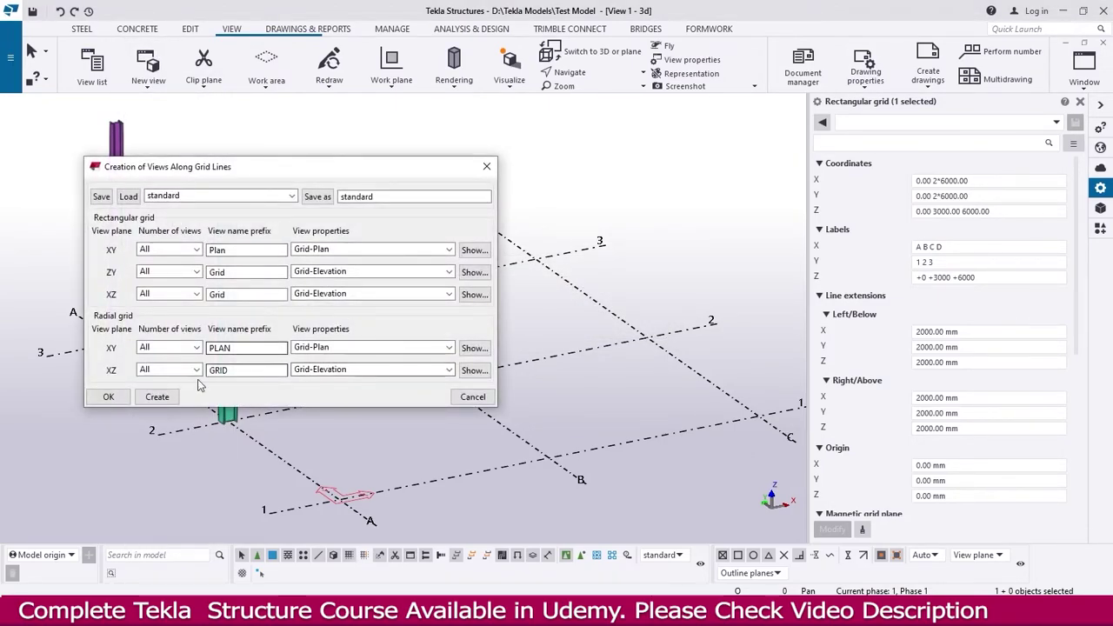
left_click(156, 396)
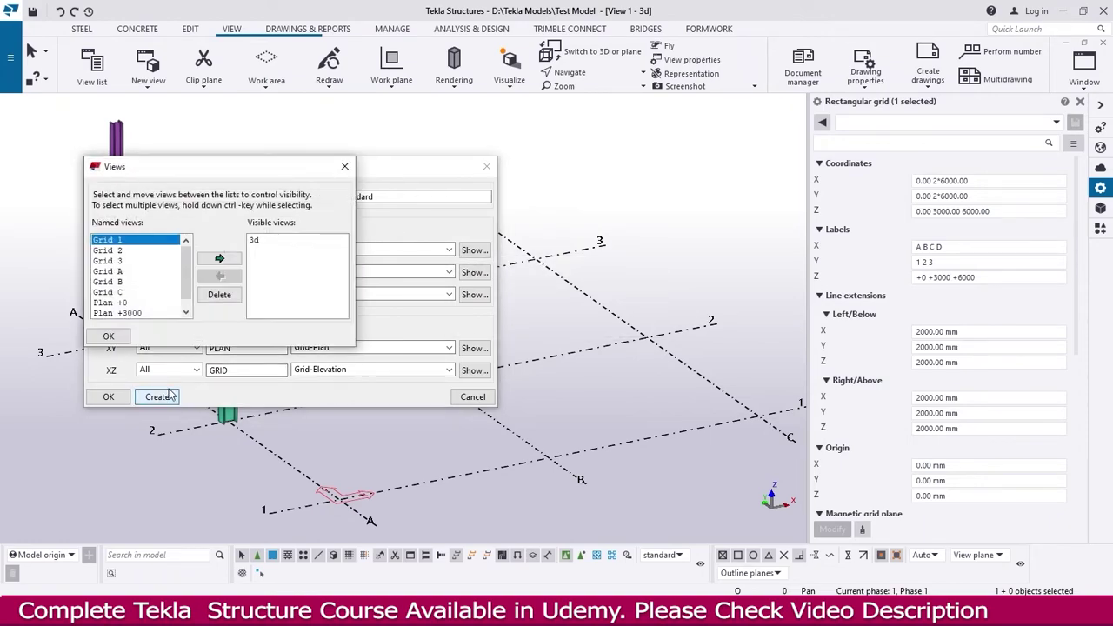
left_click(109, 397)
Step: Open the Plan +0 view and select the column at the intersection of grid lines A and 2
left_click_drag(185, 265, 185, 272)
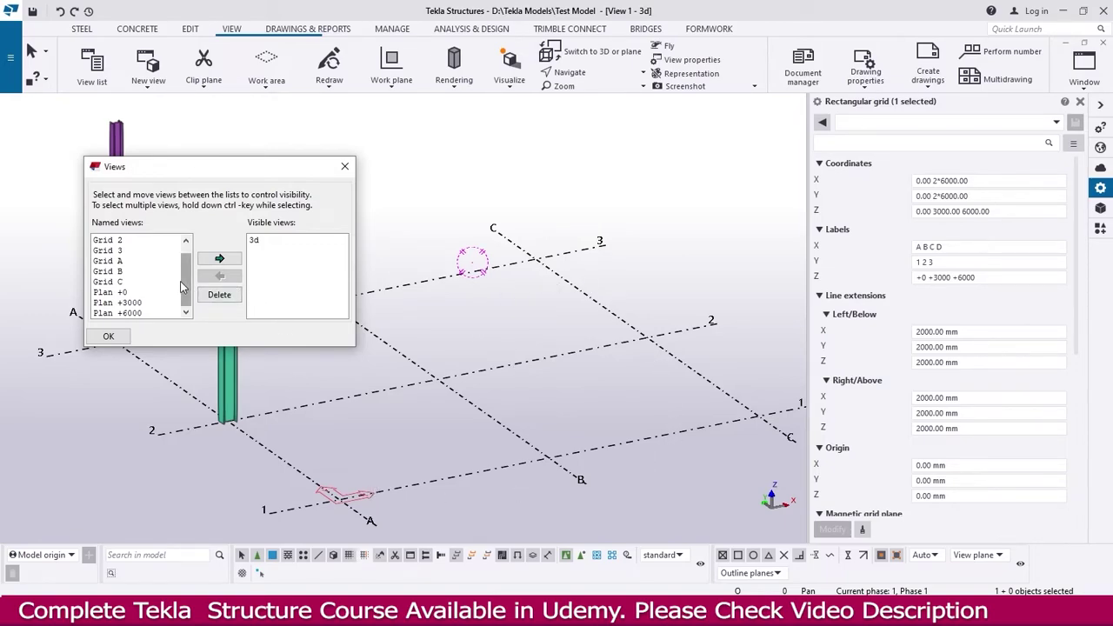
left_click_drag(186, 261, 193, 246)
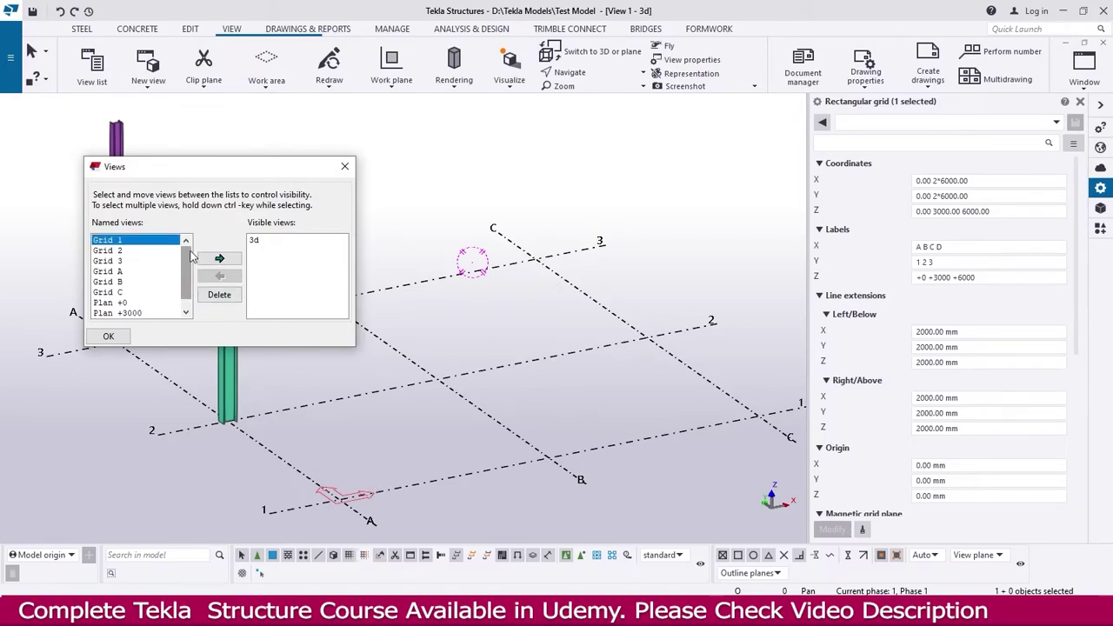
double_click(113, 302)
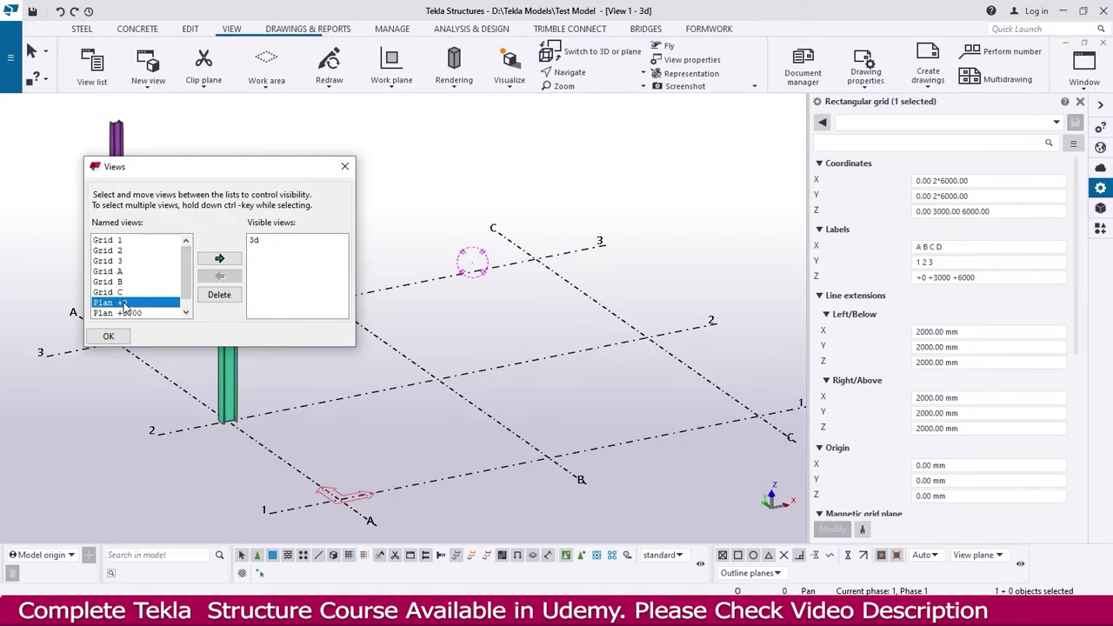
left_click(344, 166)
middle_click_drag(537, 468, 478, 454)
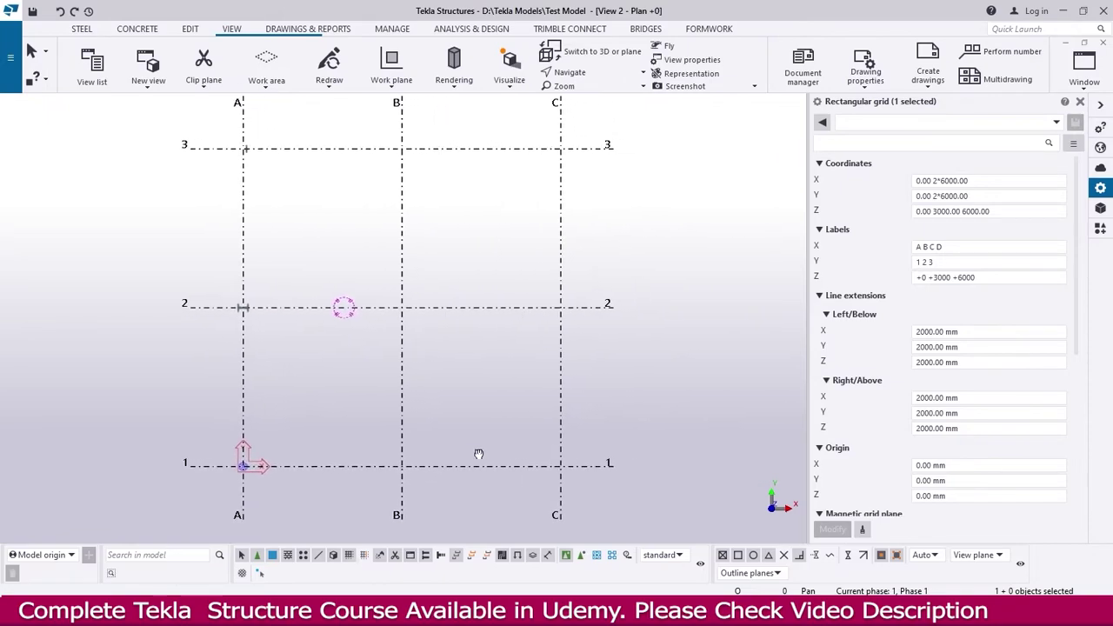
scroll(259, 332, "up", 10)
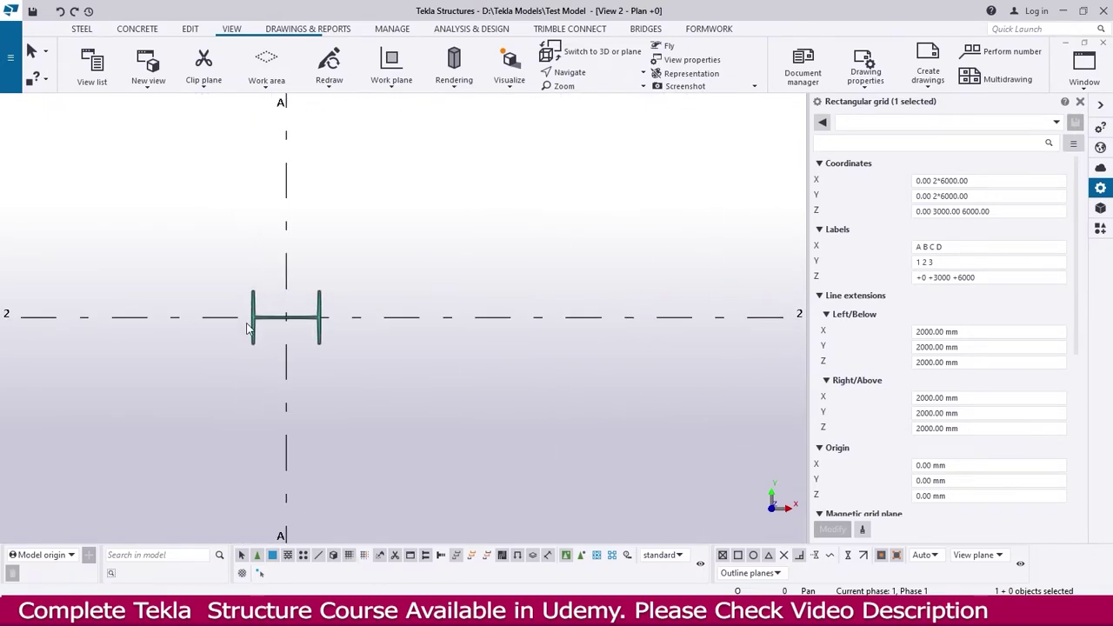
scroll(260, 332, "up", 1)
left_click_drag(431, 239, 371, 285)
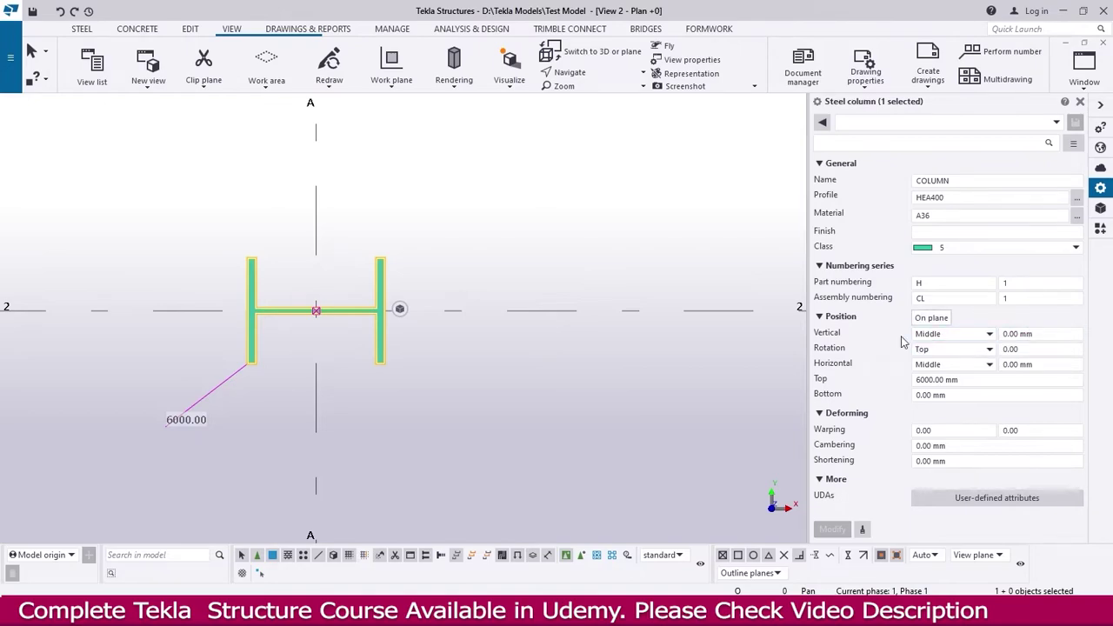
Step: Apply the vertical position Down and next Up to the selected column to compare both placements
left_click(957, 339)
left_click(937, 361)
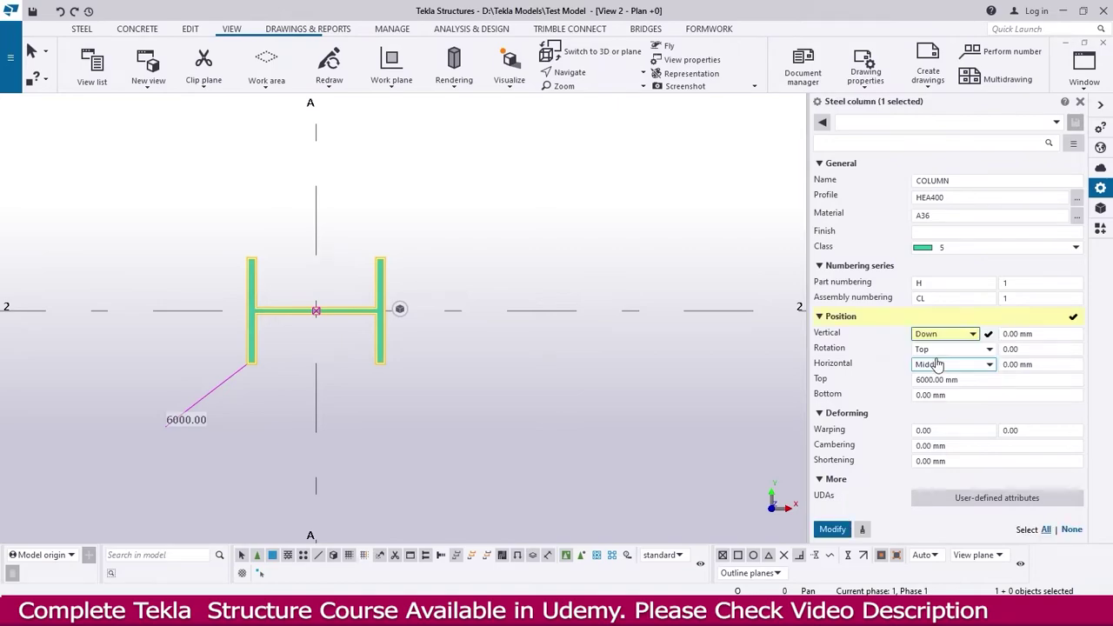
key("Return")
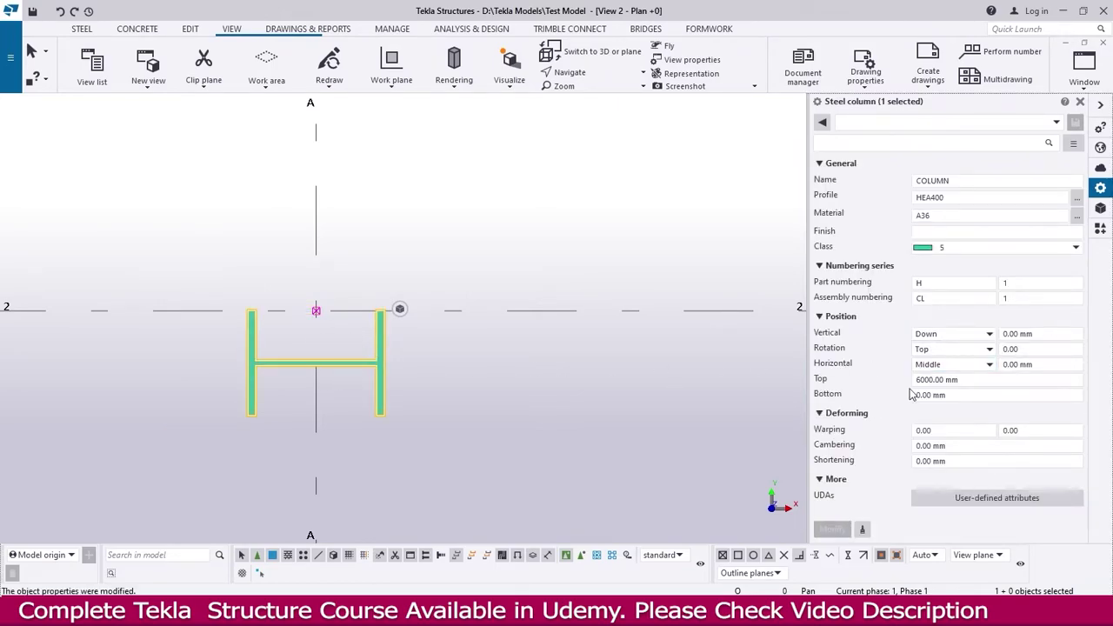
left_click(941, 338)
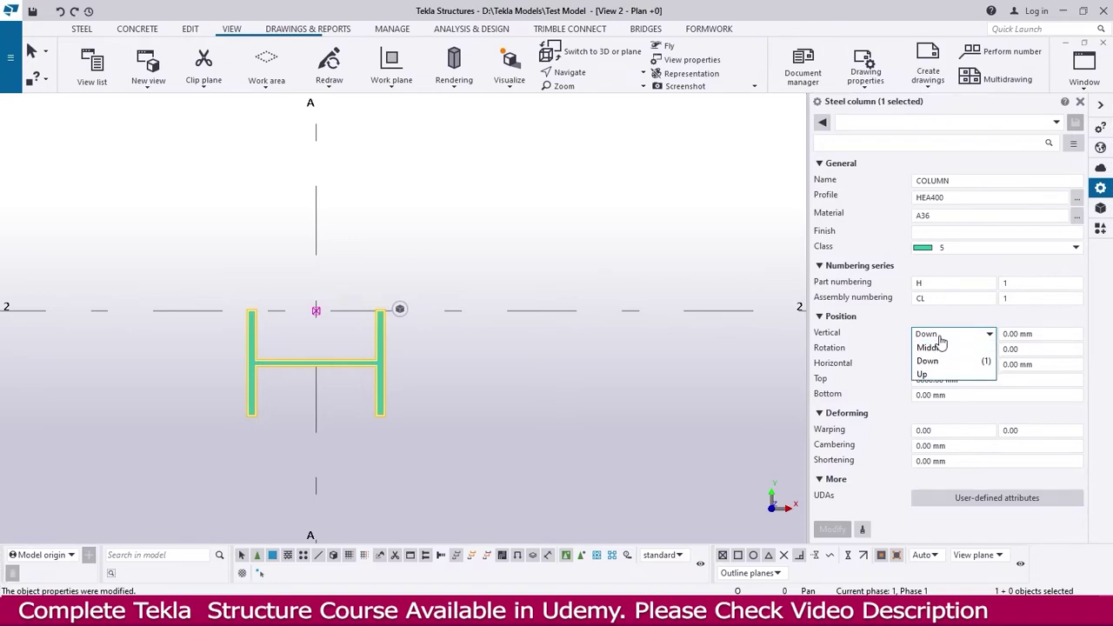
left_click(929, 375)
key("Return")
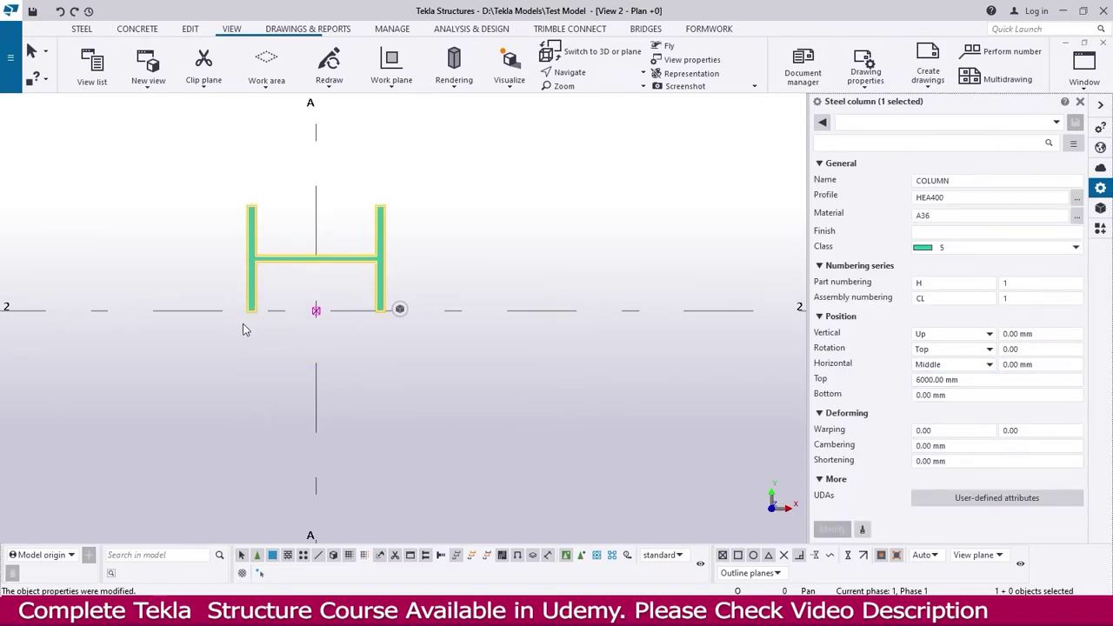
Step: Set the column's vertical position back to Middle
left_click(974, 336)
left_click(931, 348)
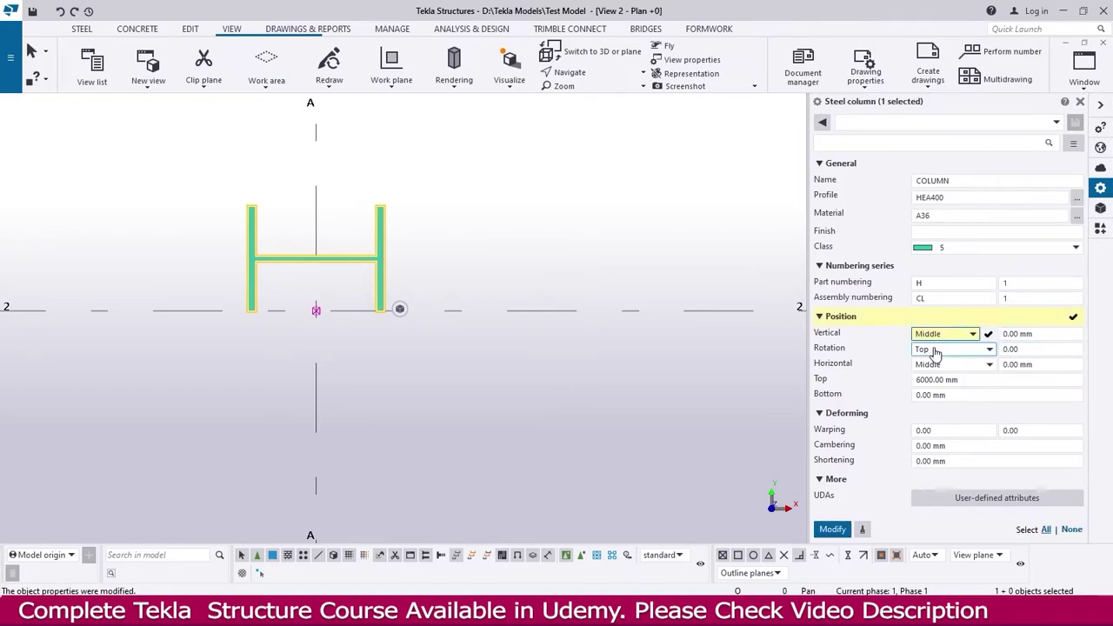
key("Return")
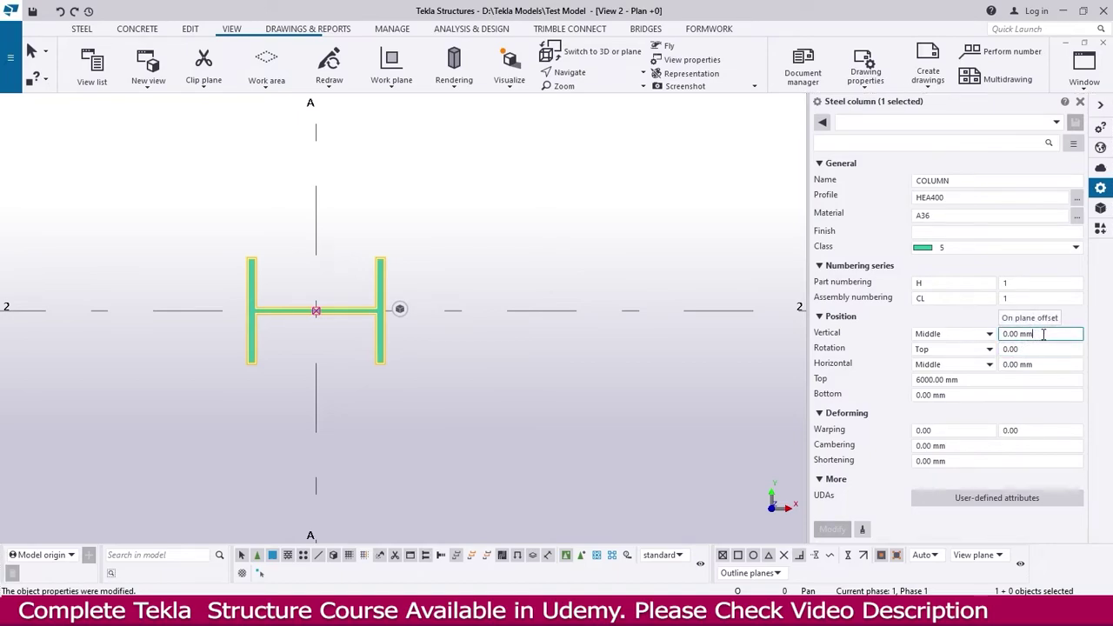
Step: Try a 200 mm vertical offset on the column and reset the offset to 0
left_click(1003, 337)
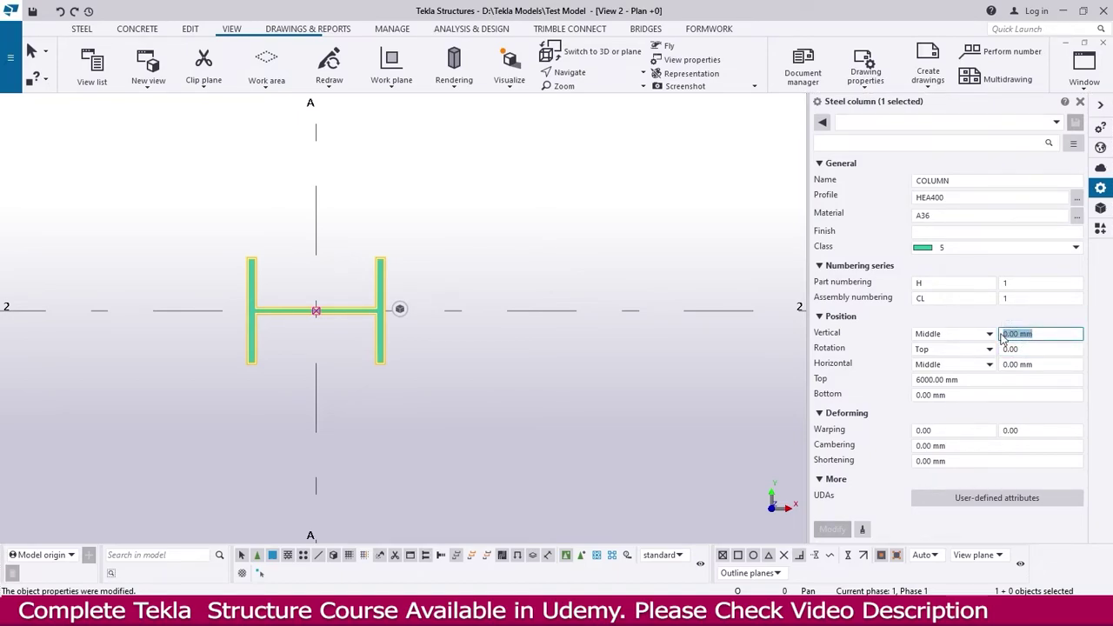
type("200")
key("Return")
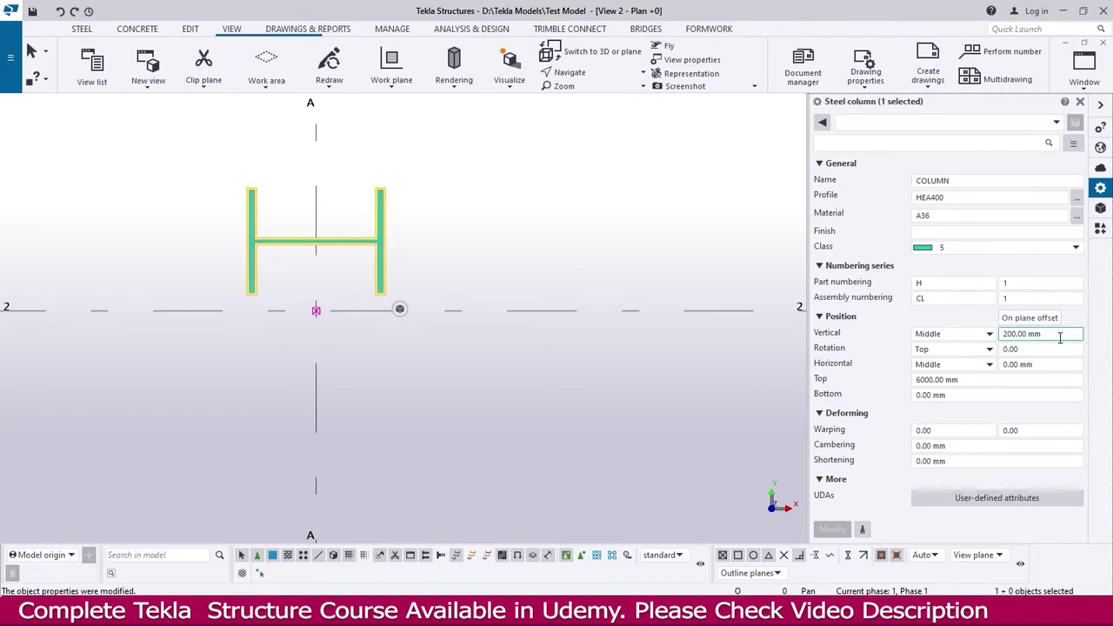
left_click_drag(1063, 338, 967, 343)
type("0")
key("Return")
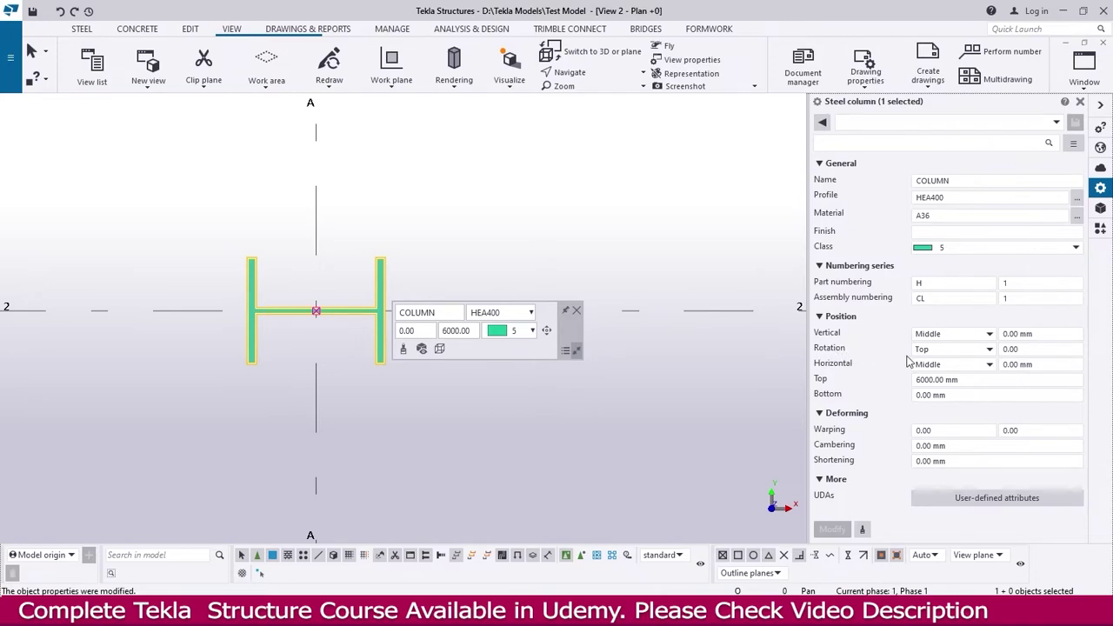
Step: Set the selected column's rotation to Front and apply the modification
left_click(949, 350)
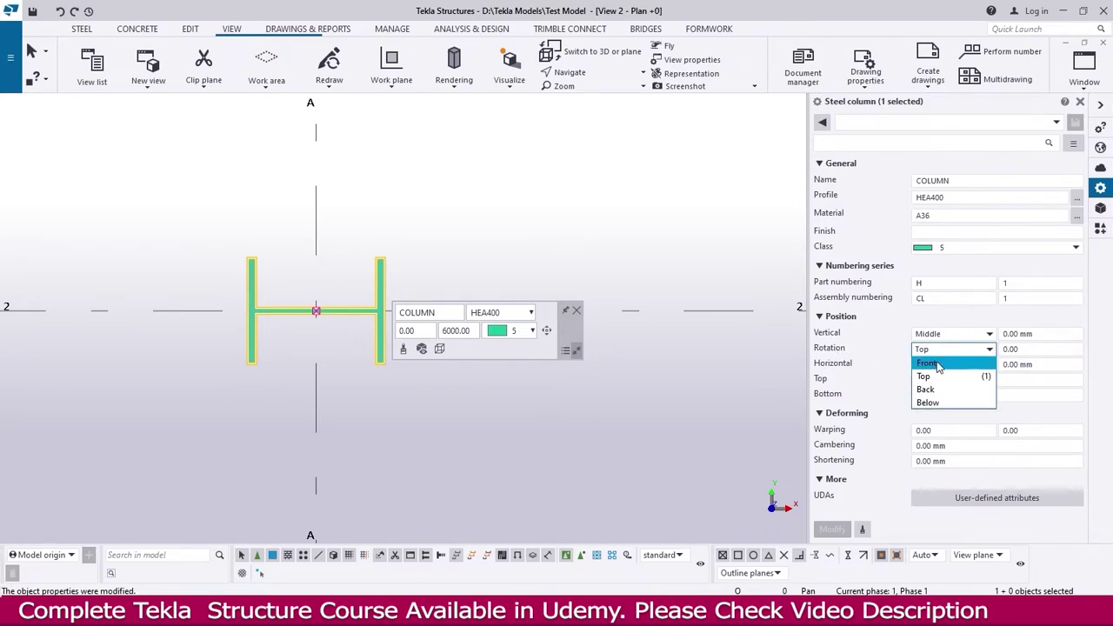
left_click(933, 365)
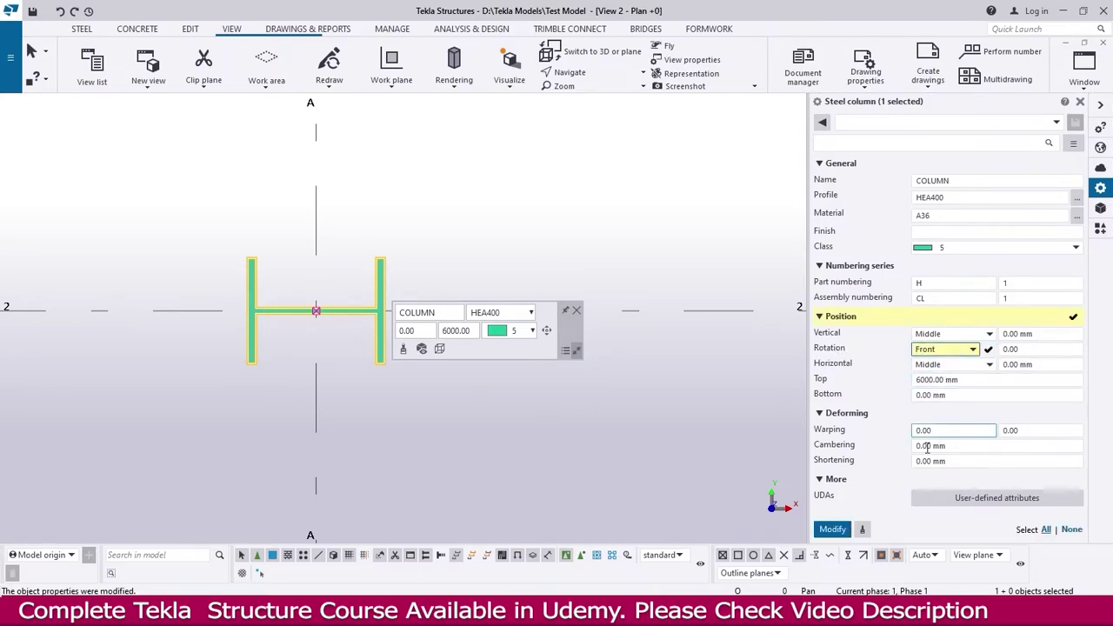
left_click(833, 530)
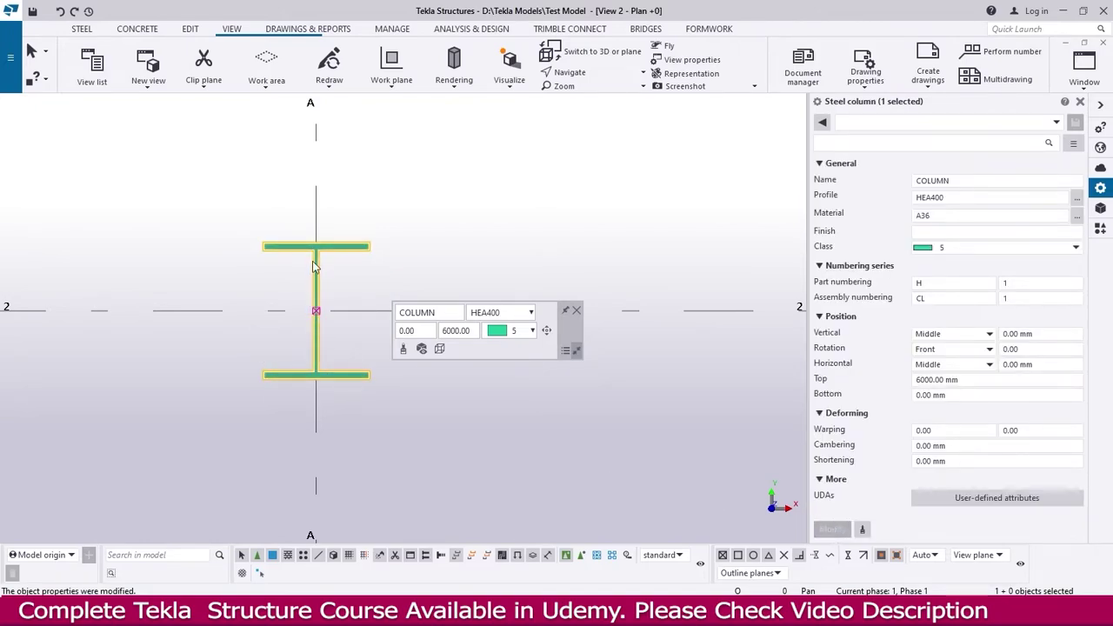
Step: Set the selected column's rotation to Top and apply the modification
left_click(932, 348)
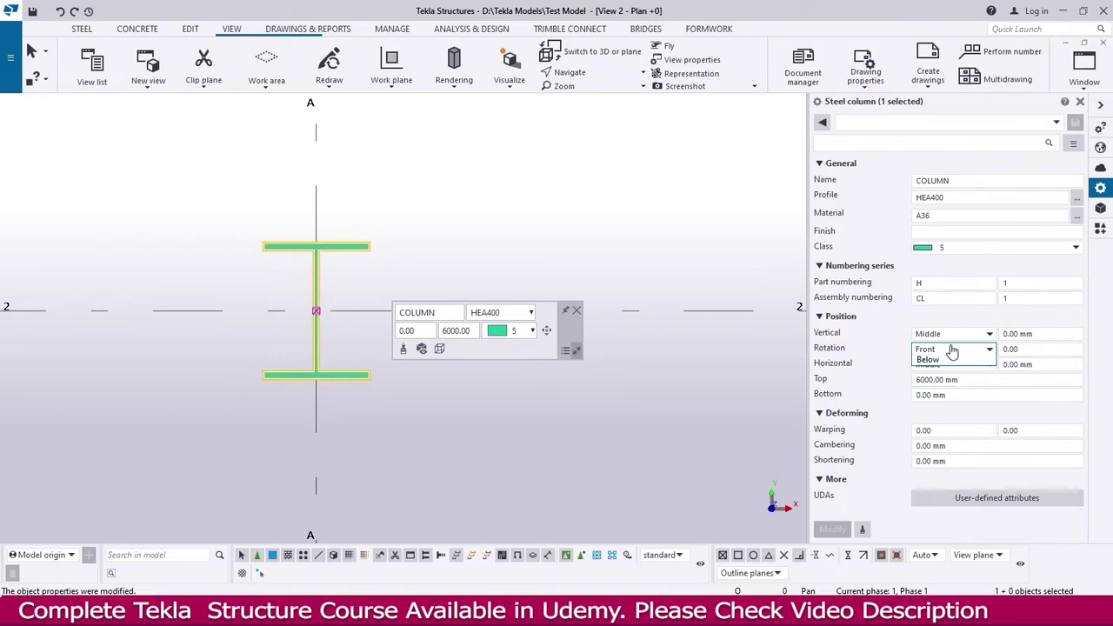
left_click(923, 376)
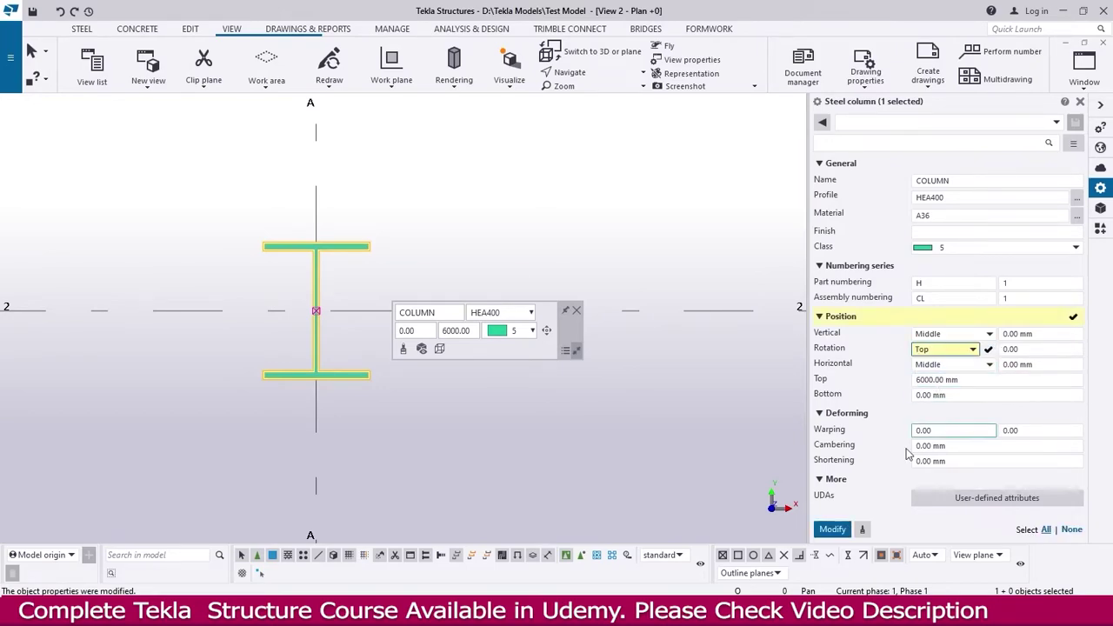
left_click(828, 531)
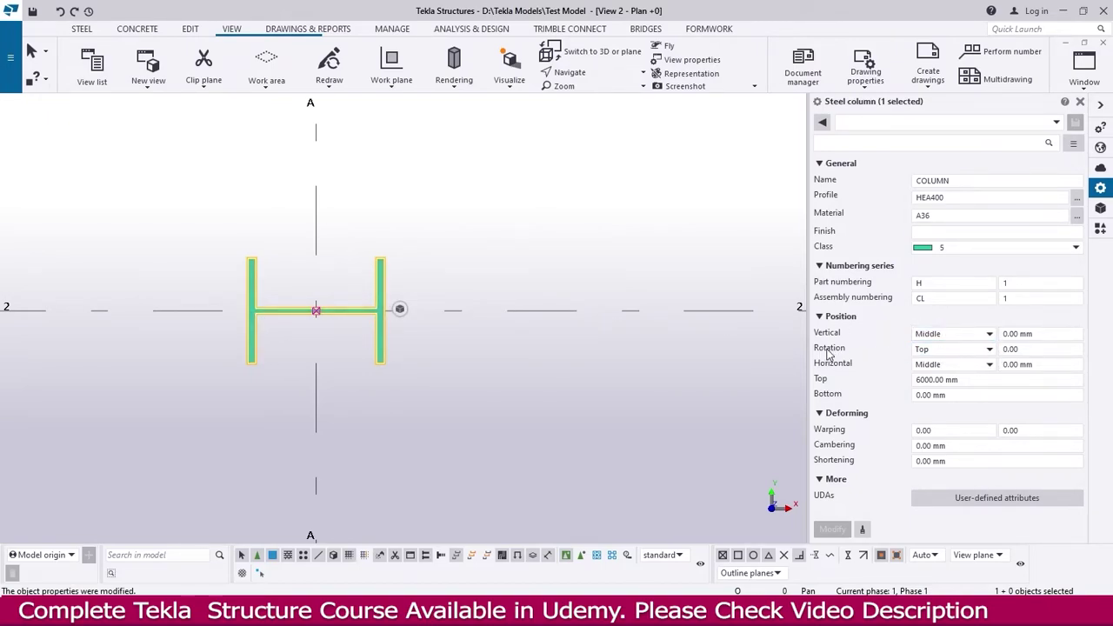
Step: Try a rotation offset of 45 on the selected column and reset the rotation offset to 0
left_click(1067, 349)
left_click_drag(1067, 348, 991, 353)
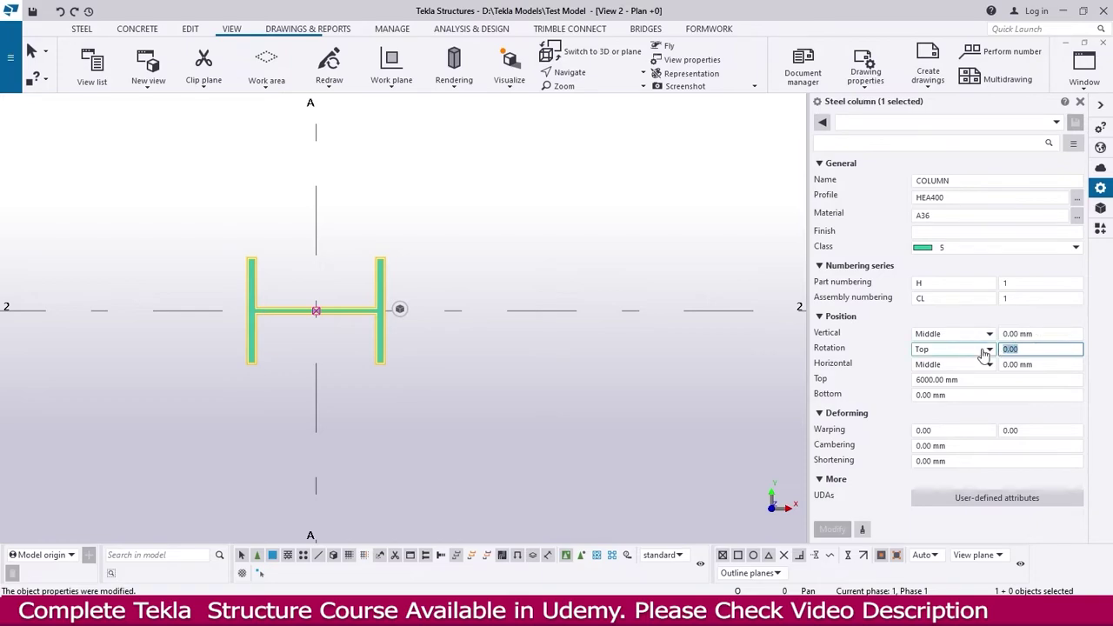
type("45")
key("Return")
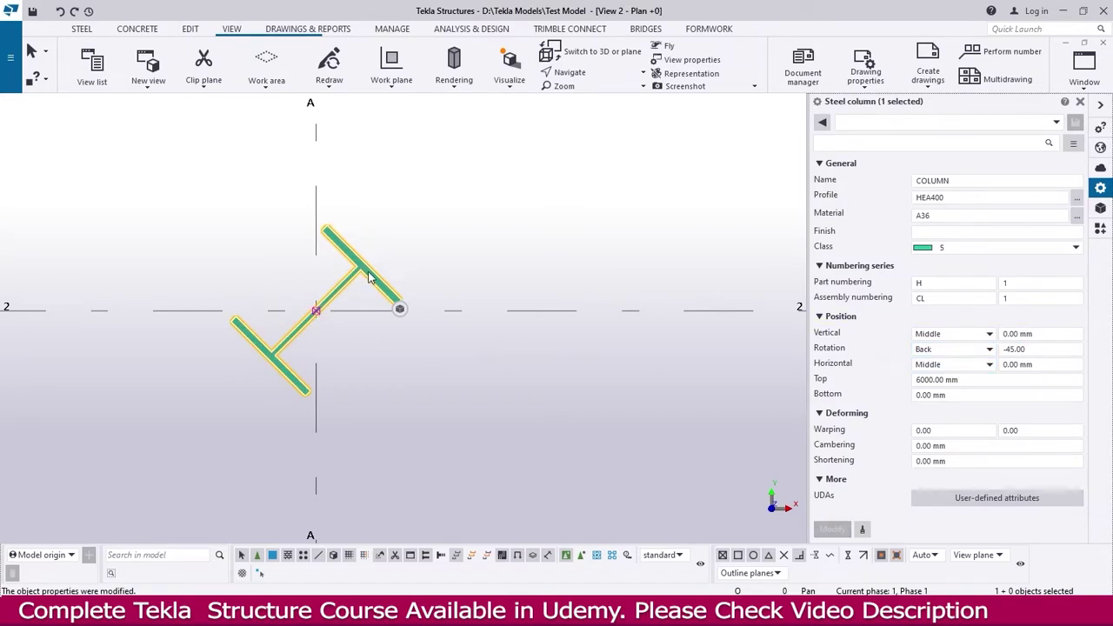
double_click(1033, 349)
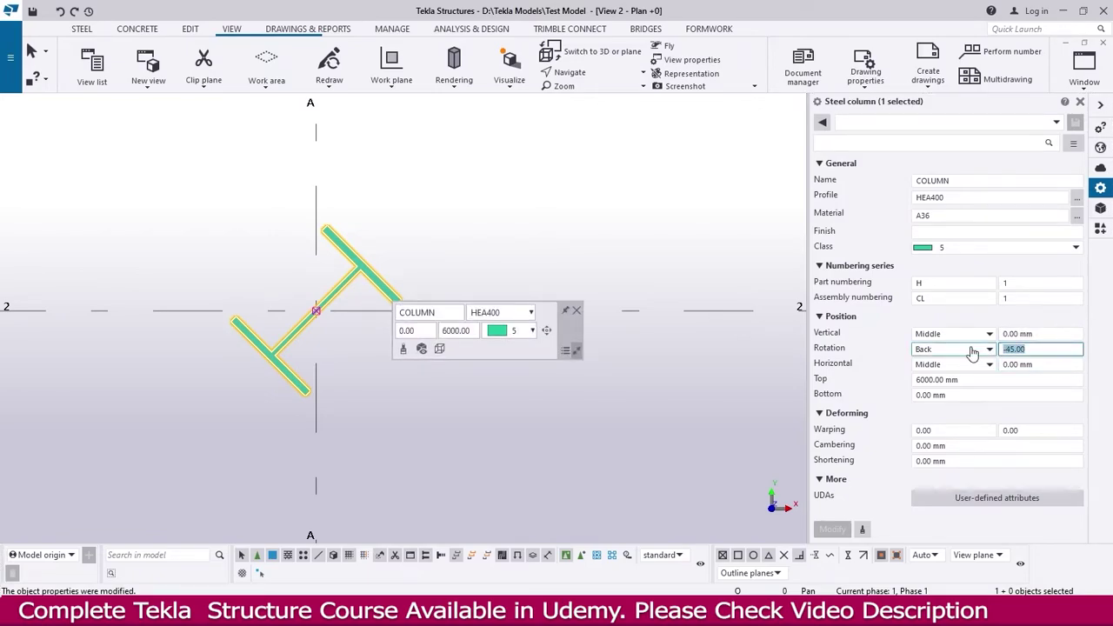
type("0")
key("Return")
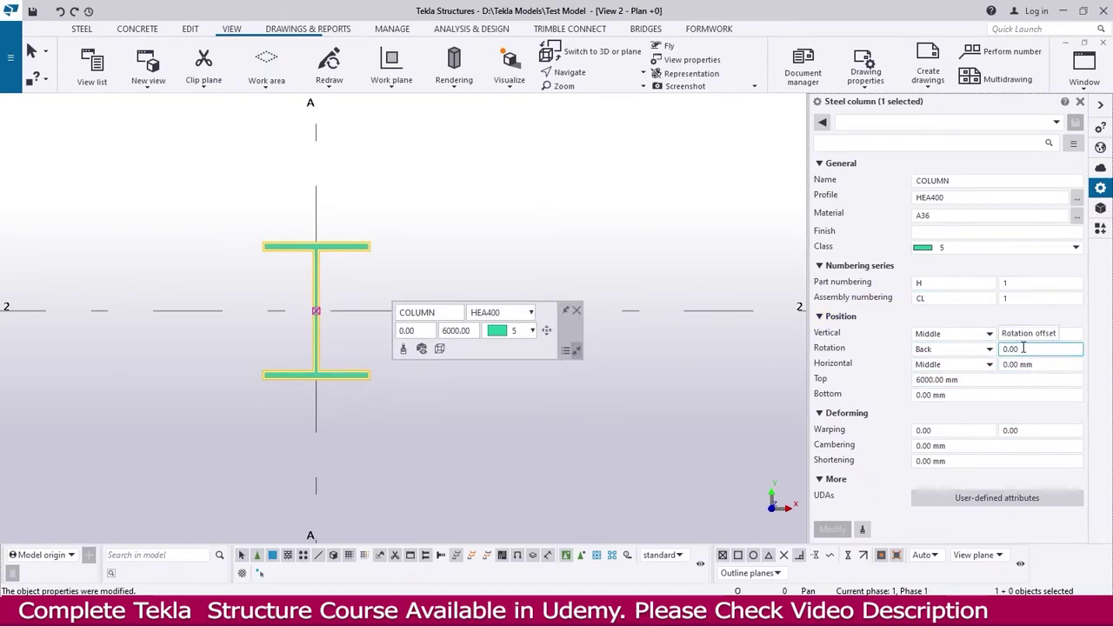
Step: Apply a rotation offset of 90 to the selected column
left_click(953, 354)
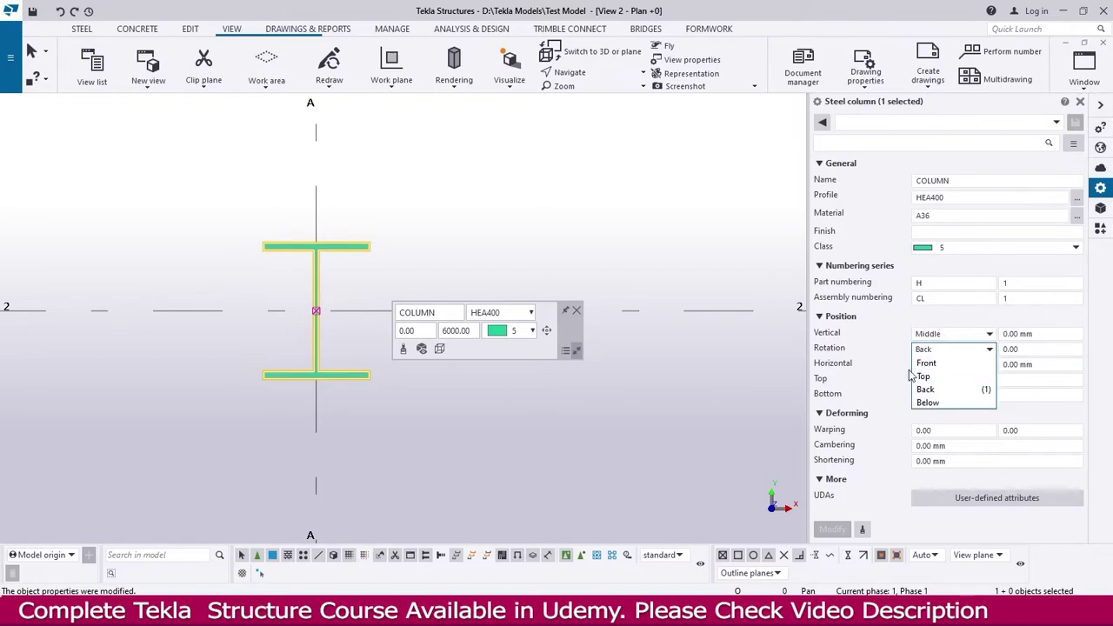
left_click(1043, 349)
double_click(1043, 349)
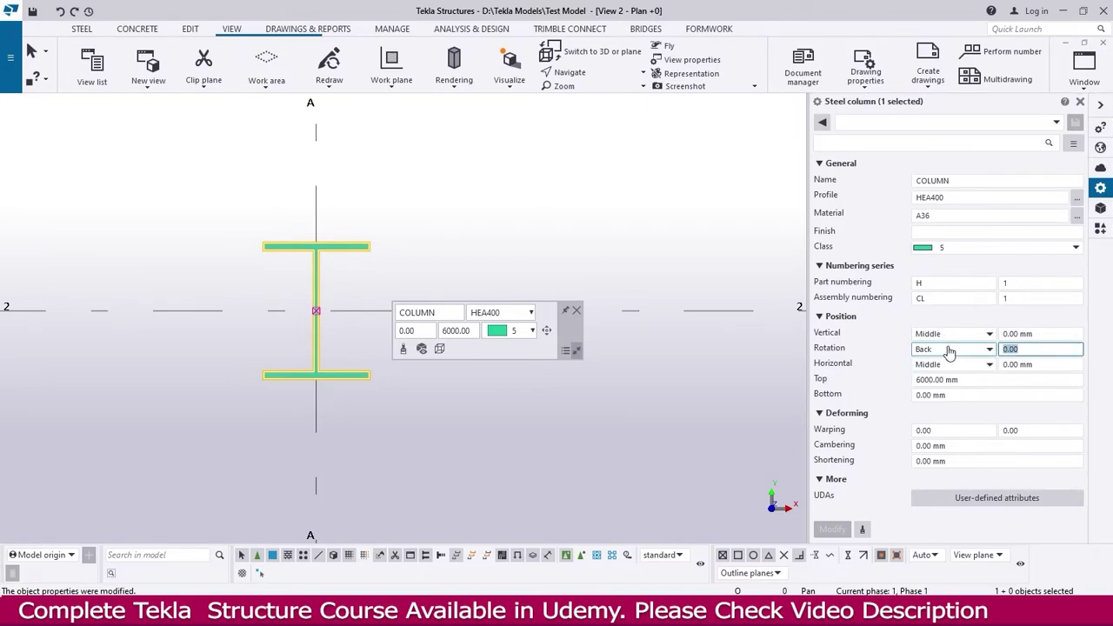
type("90")
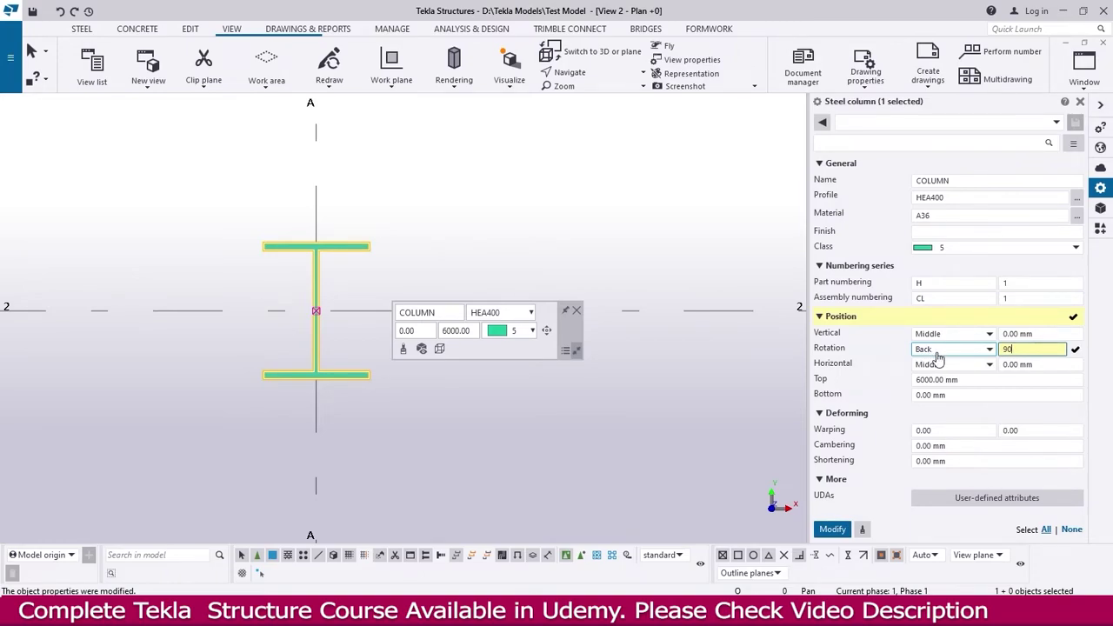
key("Return")
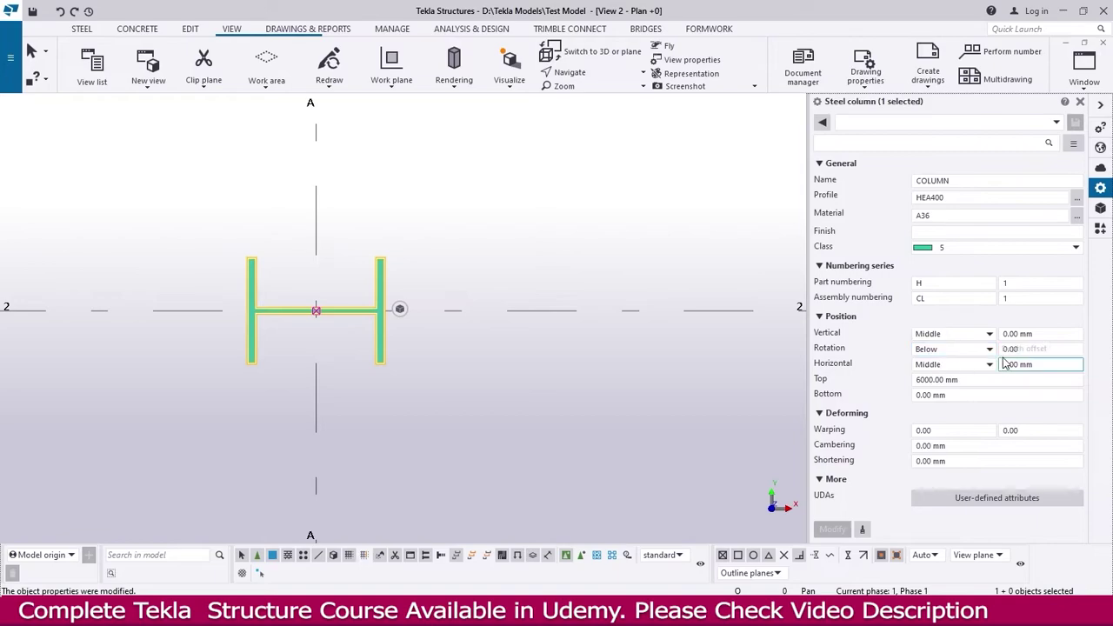
Step: Turn the column once more by applying a second rotation offset of 90
left_click(1034, 349)
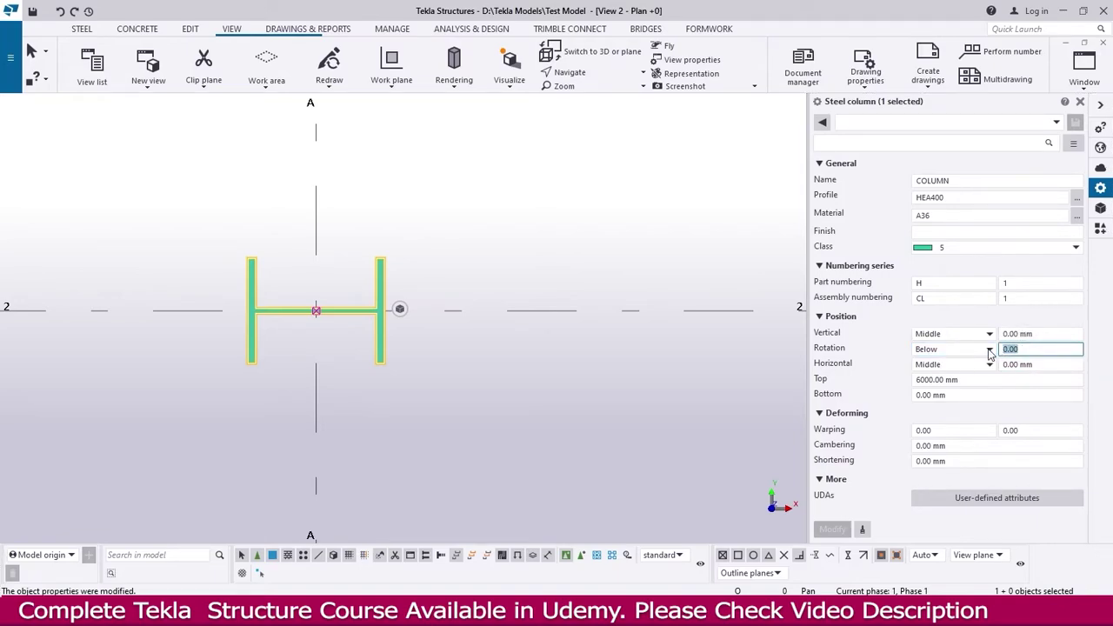
key("BackSpace")
left_click(1080, 364)
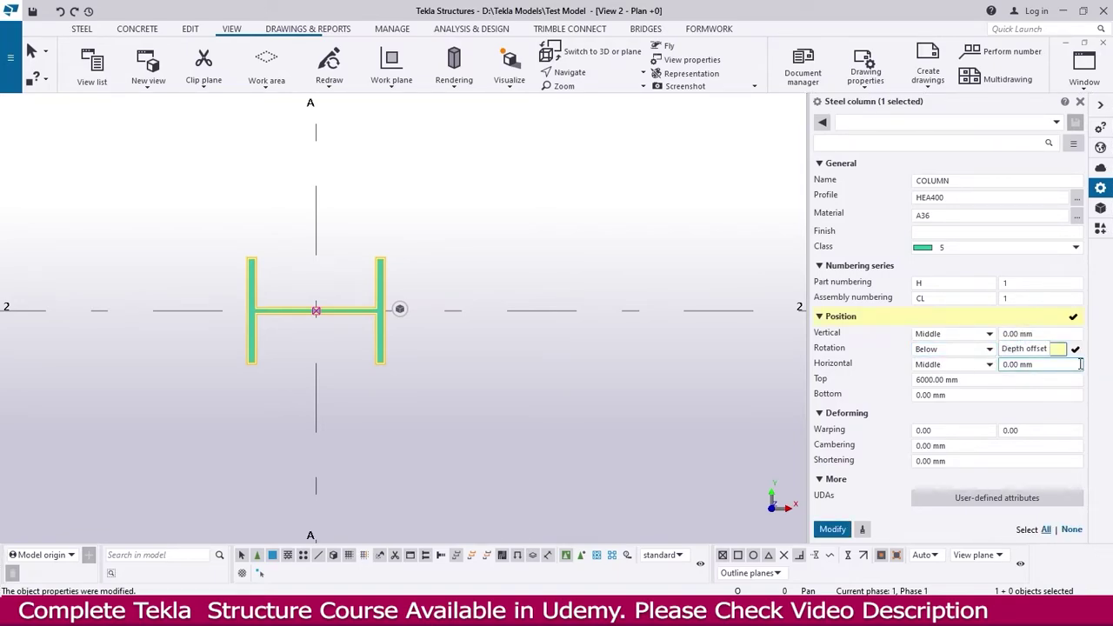
type("90")
key("Return")
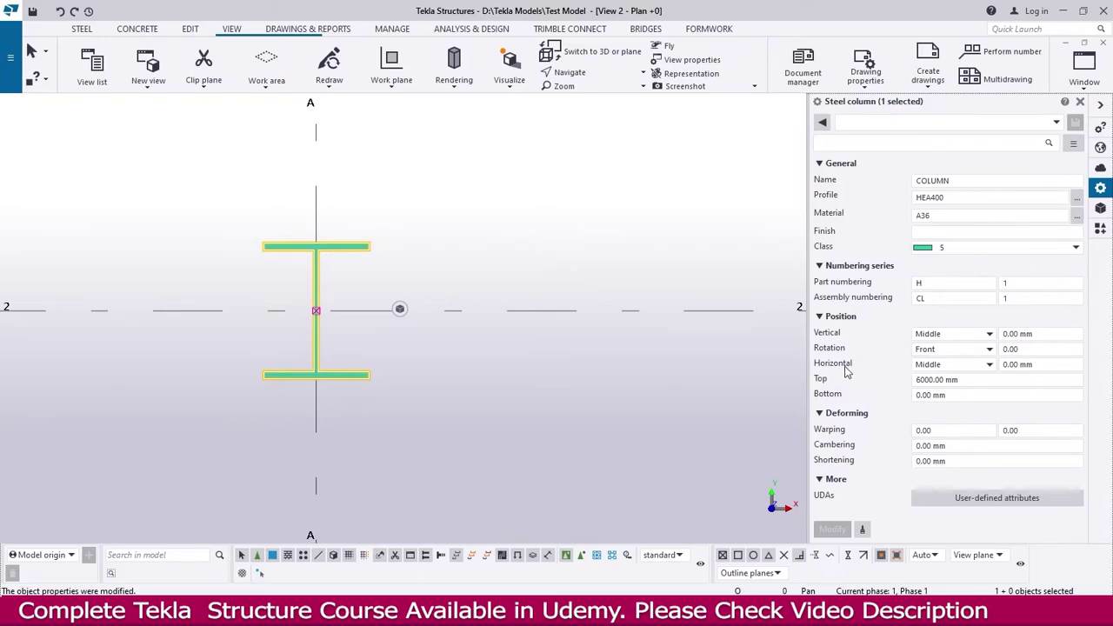
Step: Apply the horizontal position Left and next Right to the selected column to compare both placements
key("Down")
scroll(958, 355, "up", 1)
left_click(962, 365)
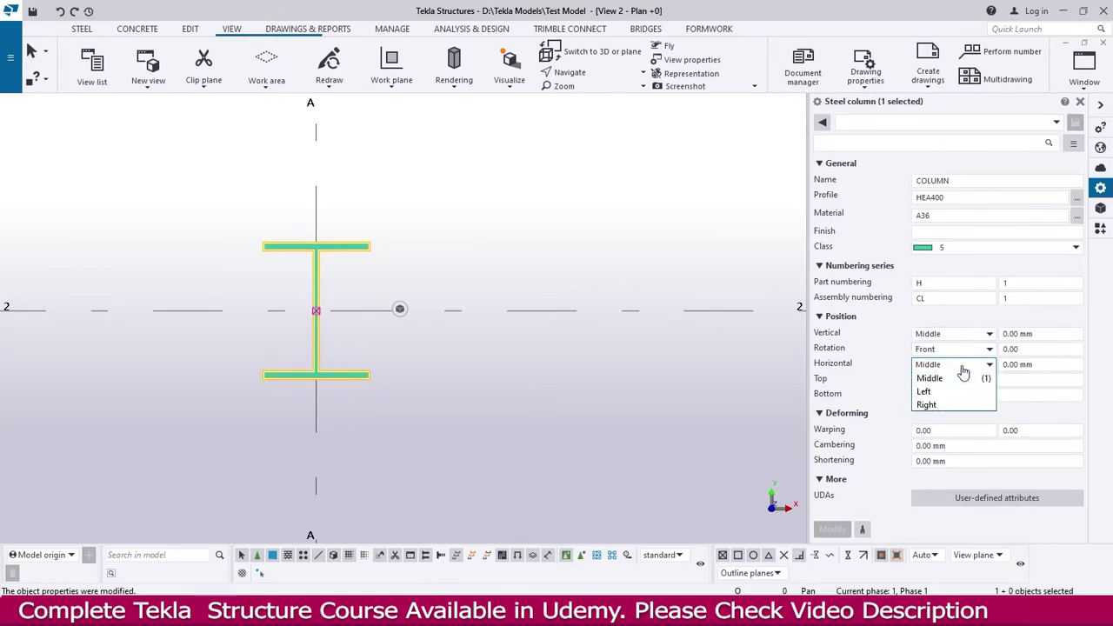
left_click(929, 404)
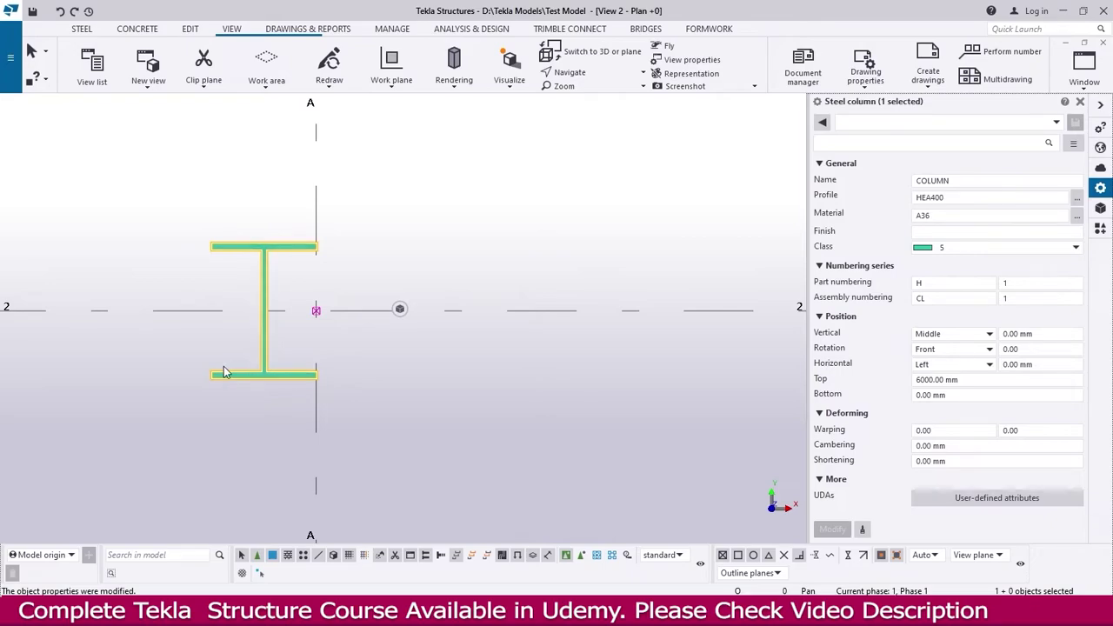
left_click(957, 364)
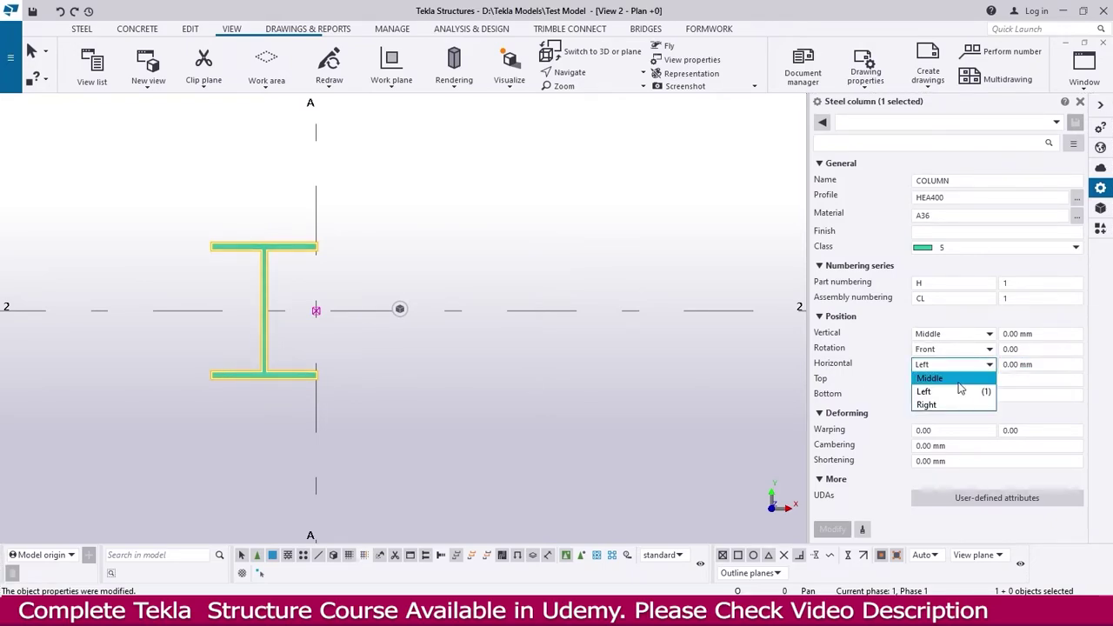
left_click(939, 411)
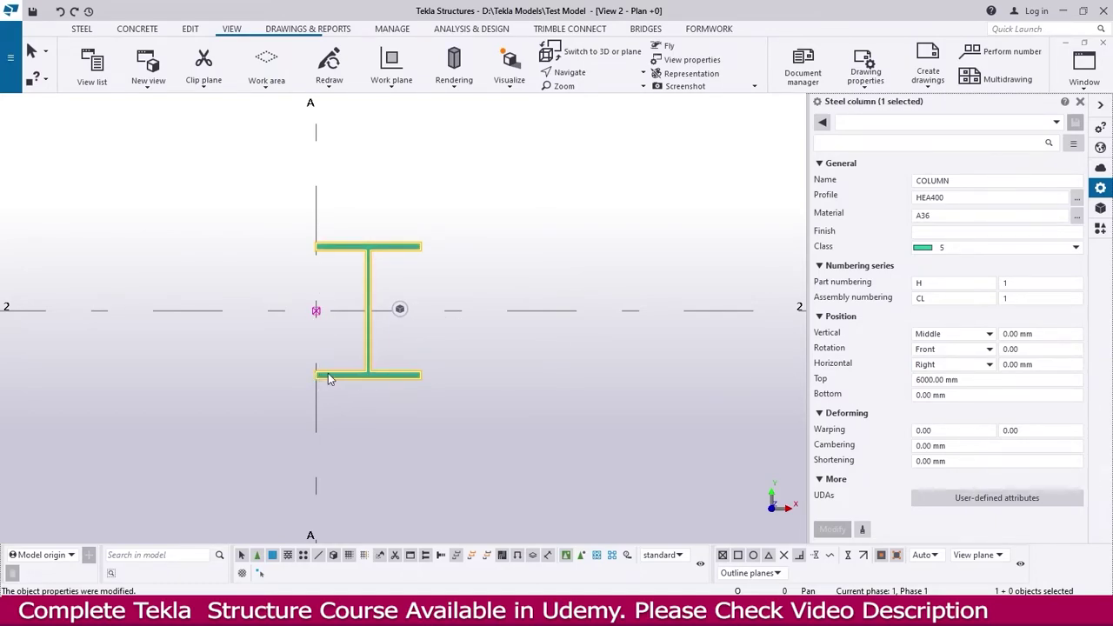
Step: Set the column's horizontal position back to Middle and apply the modification
left_click(956, 365)
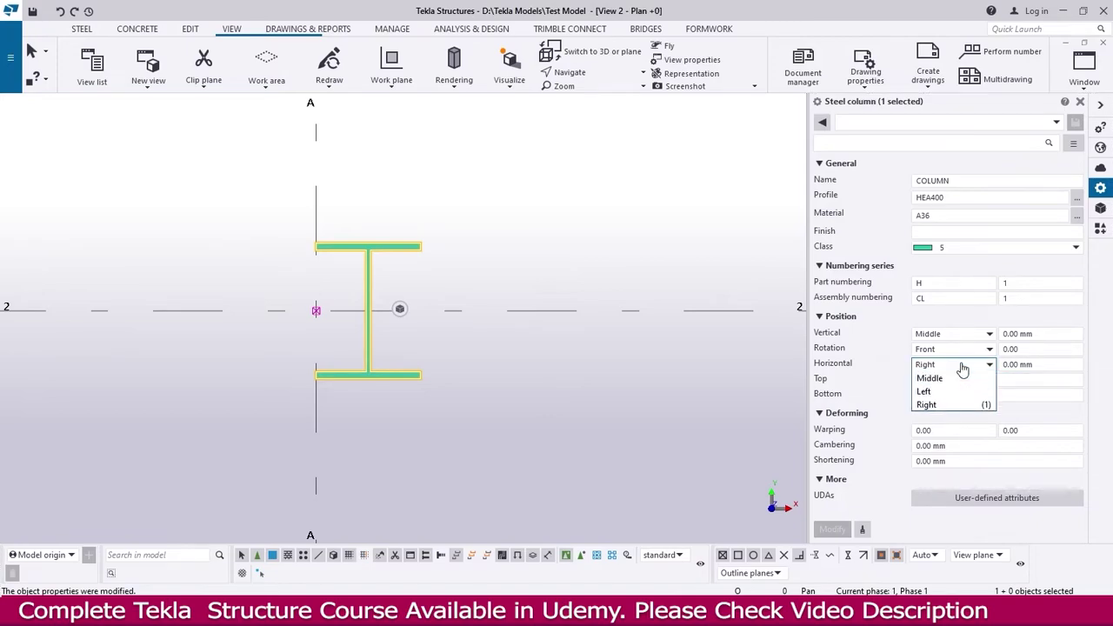
left_click(957, 378)
left_click(832, 529)
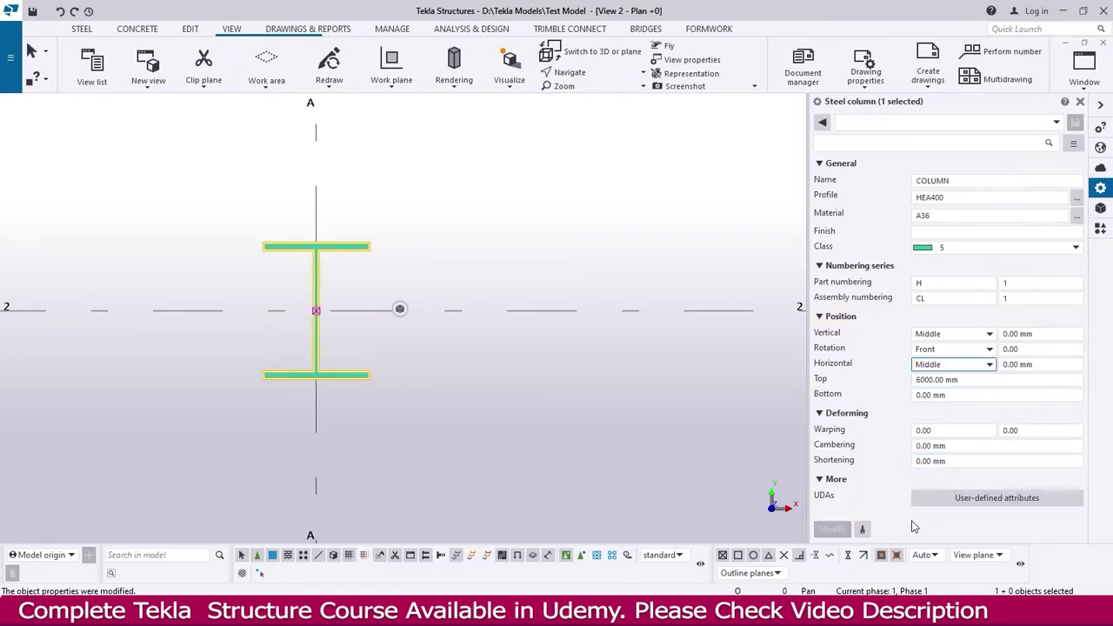
Step: Try a 100 mm horizontal offset on the column and reset the offset to 0
left_click(1043, 365)
type("1")
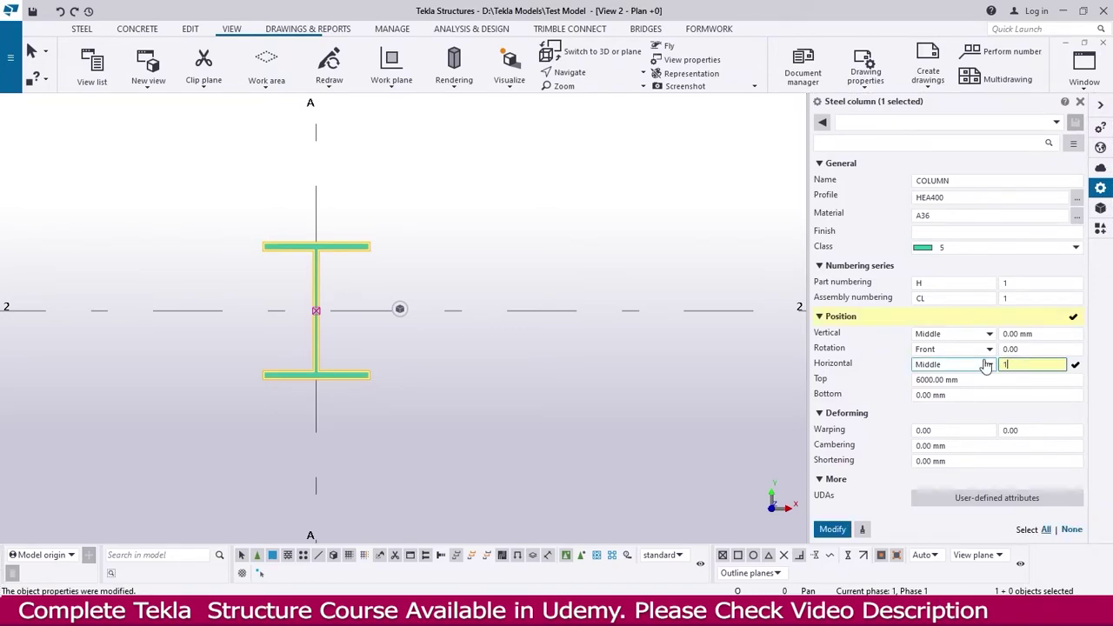
type("00")
key("Return")
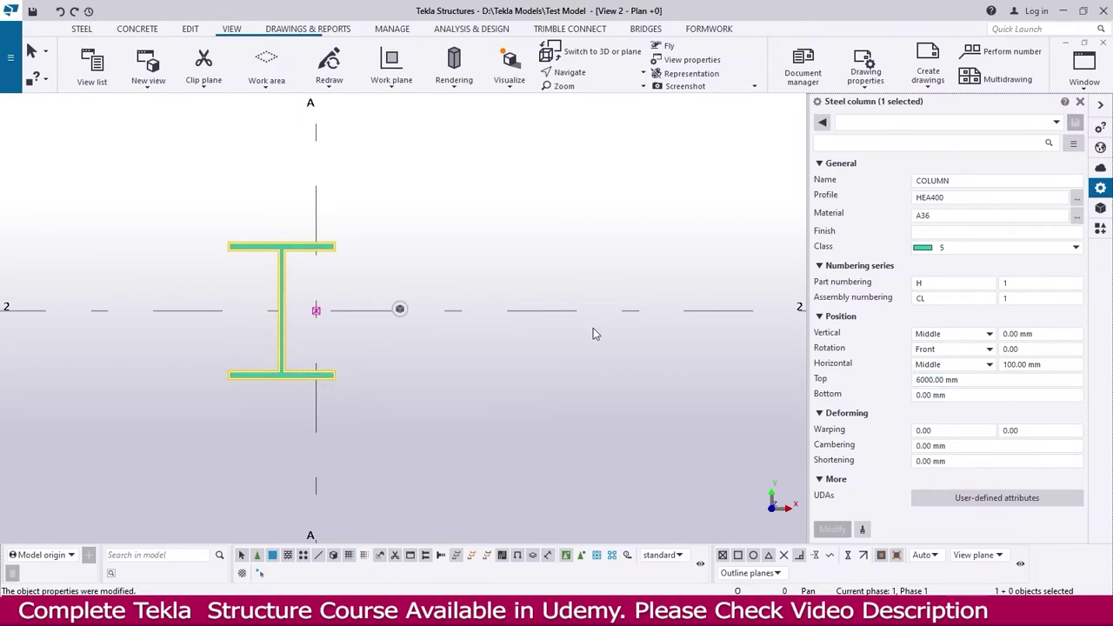
left_click(1035, 364)
double_click(1034, 365)
type("0")
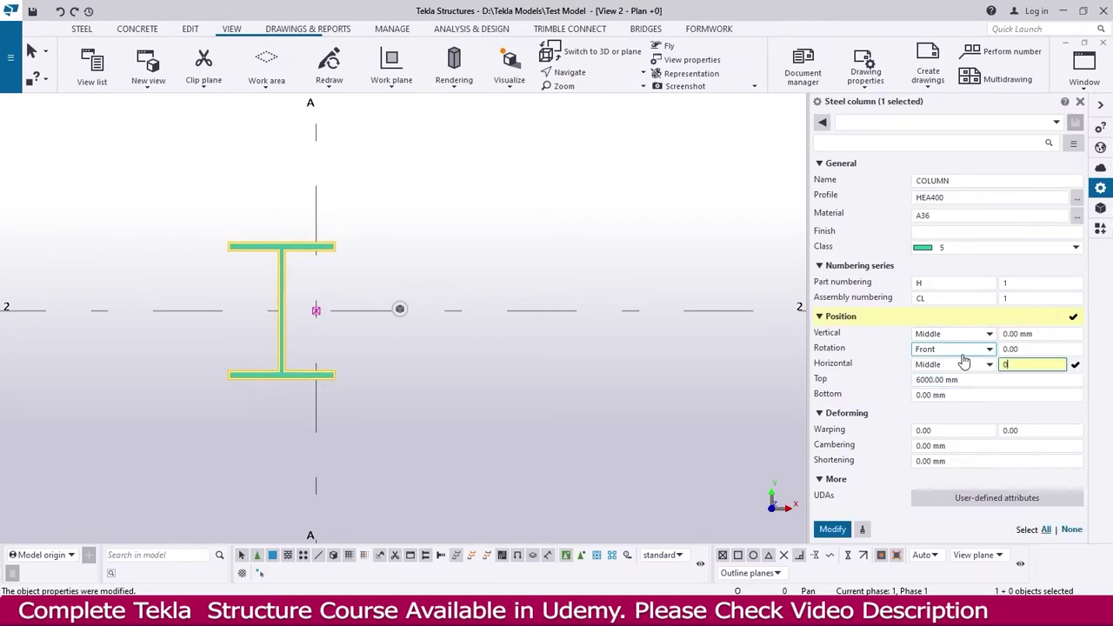
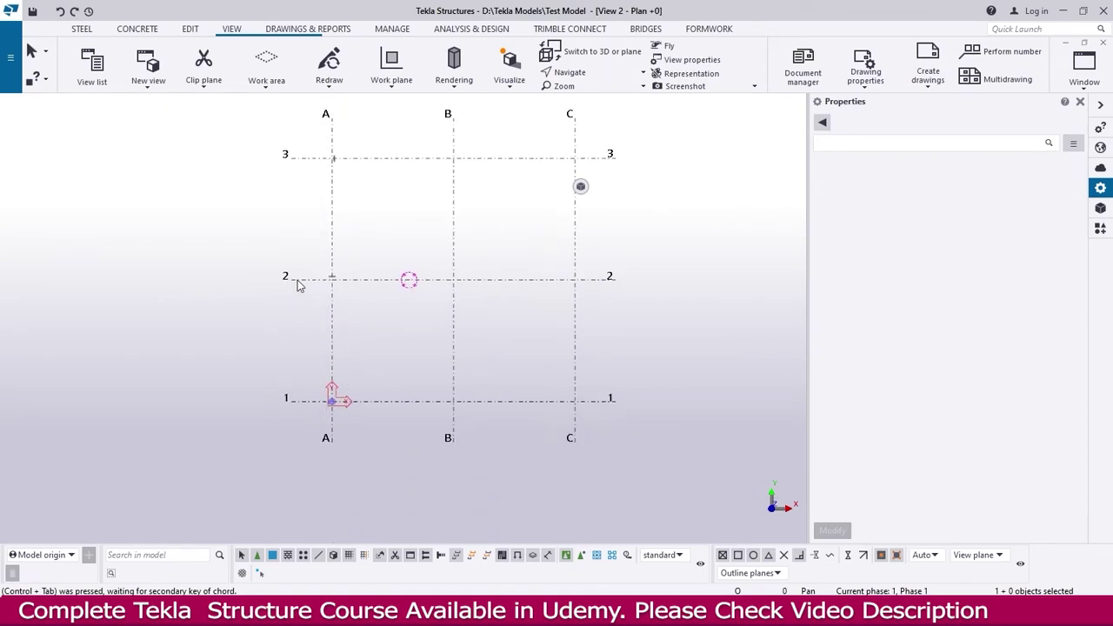
Step: Open the Grid A elevation from the list of named views
left_click(92, 69)
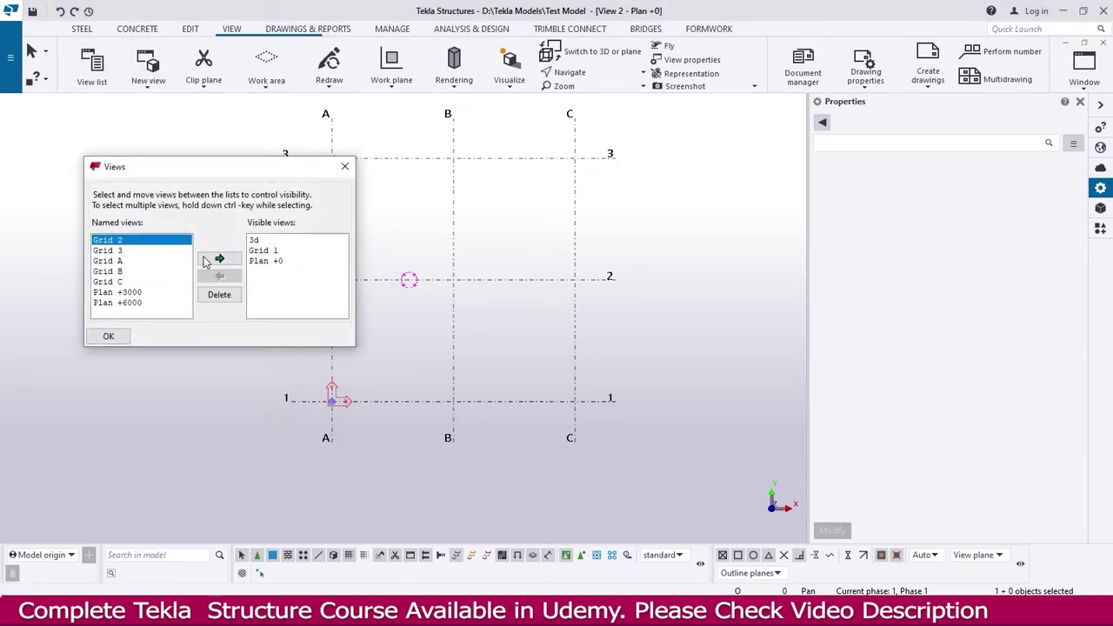
double_click(113, 261)
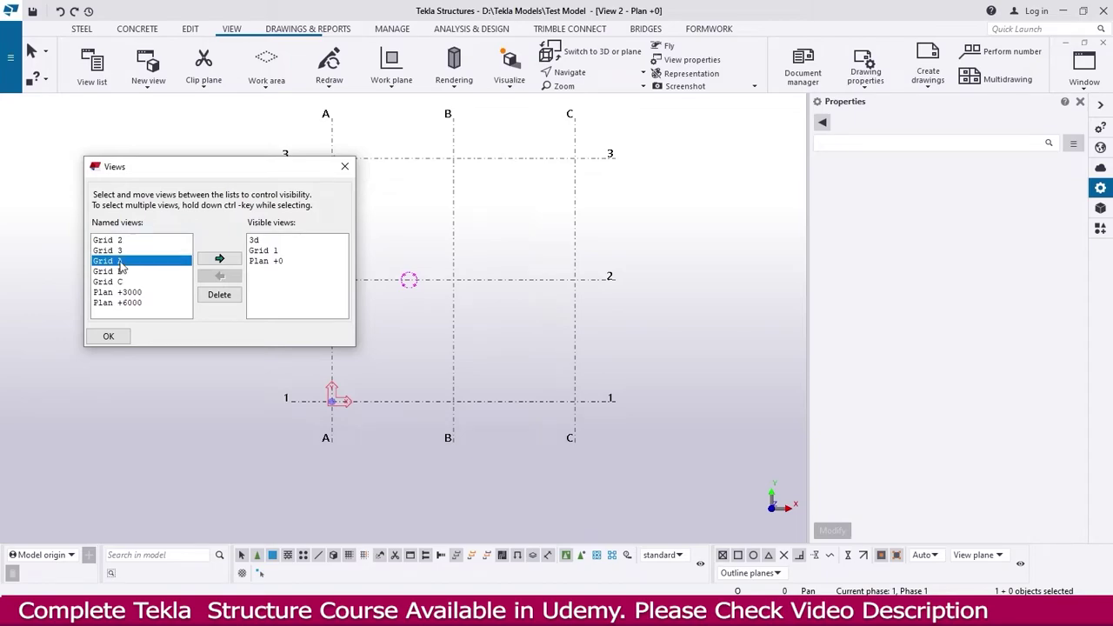
left_click(345, 166)
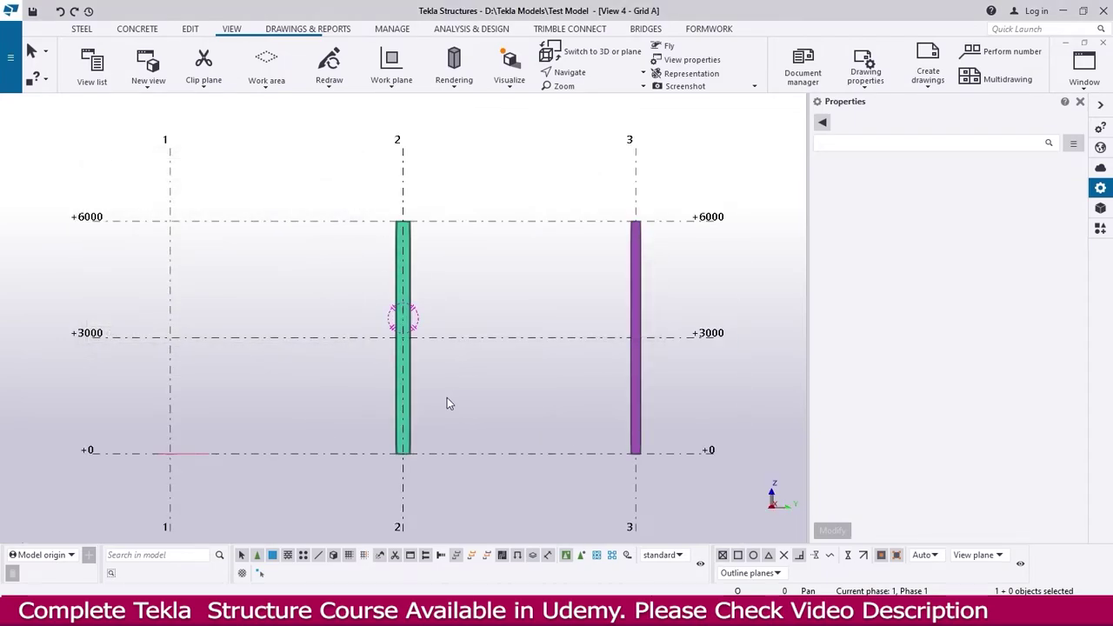
middle_click_drag(447, 403, 355, 373)
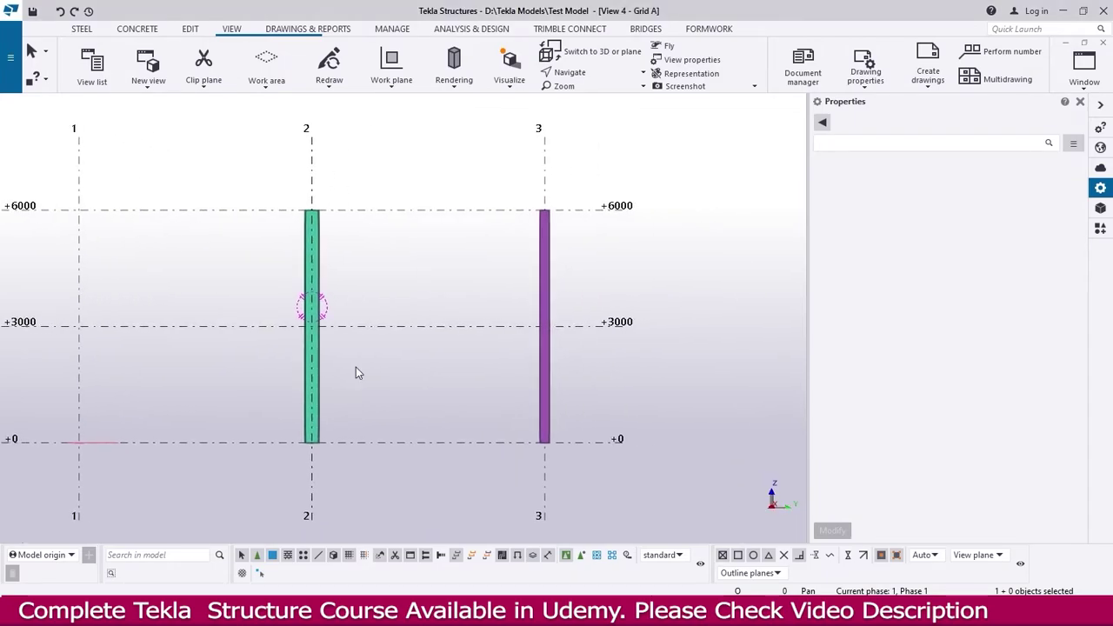
Step: Set the top level of the steel column on grid line 2 to 7500 mm
left_click(311, 297)
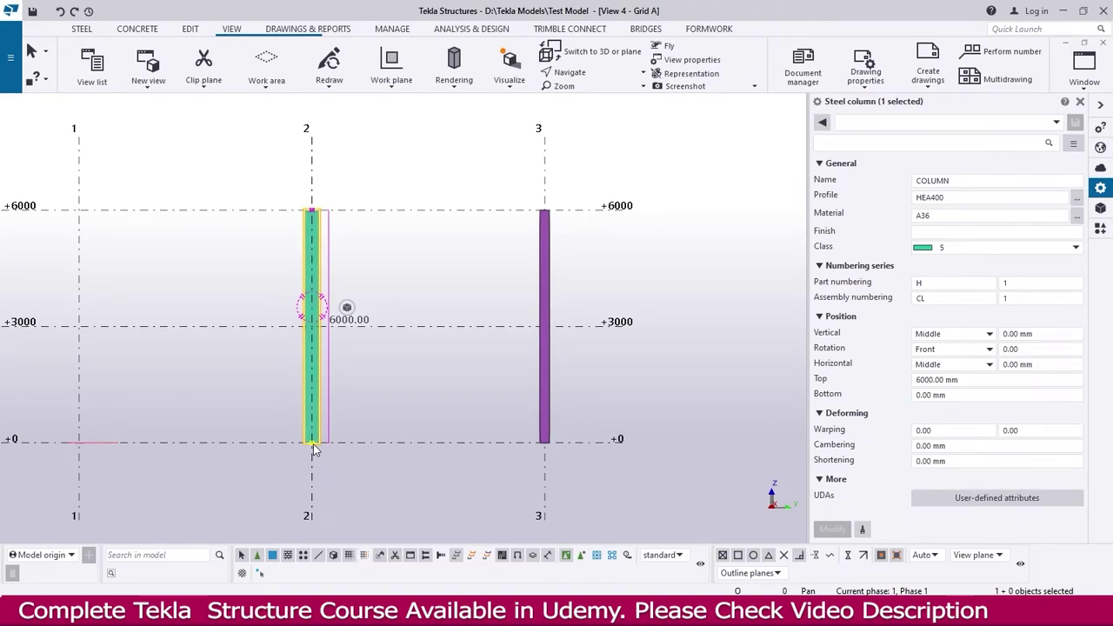
left_click(945, 395)
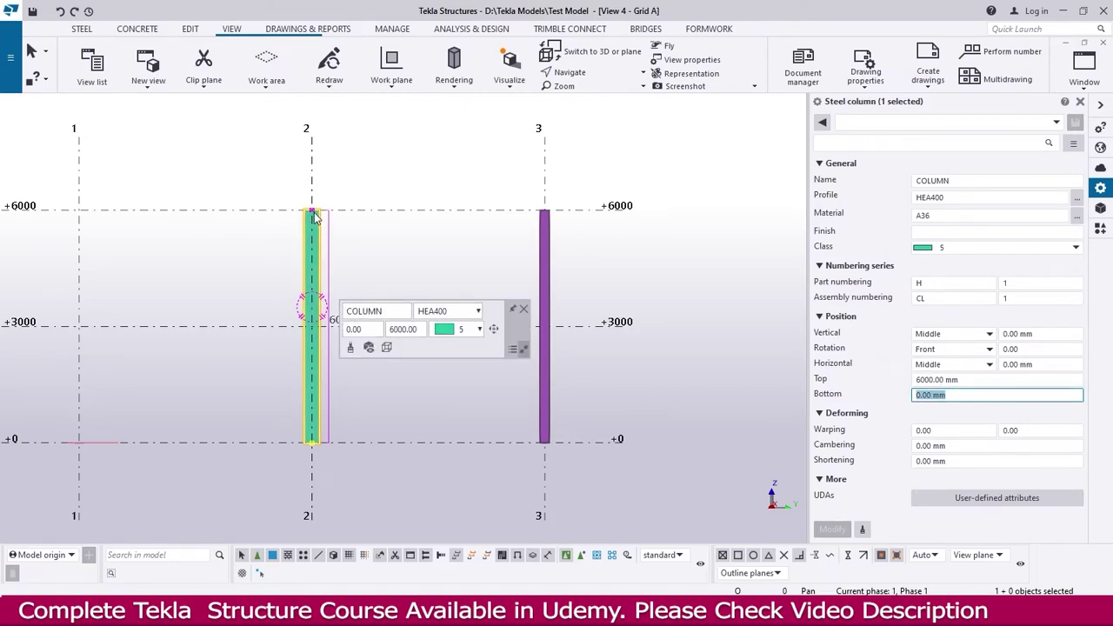
left_click(970, 381)
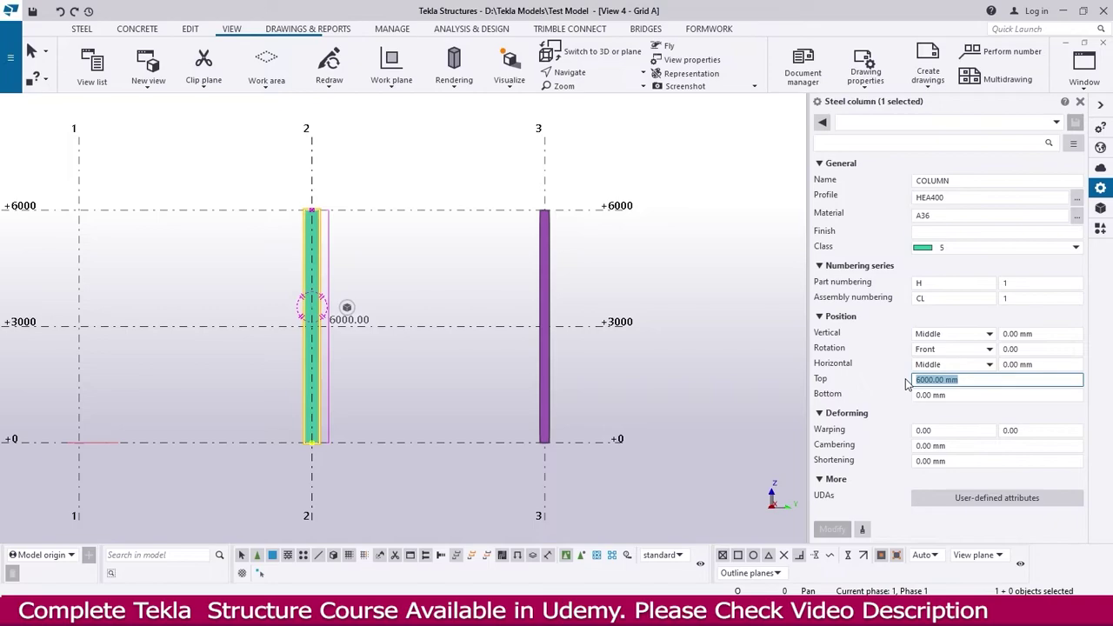
type("7500")
key("Return")
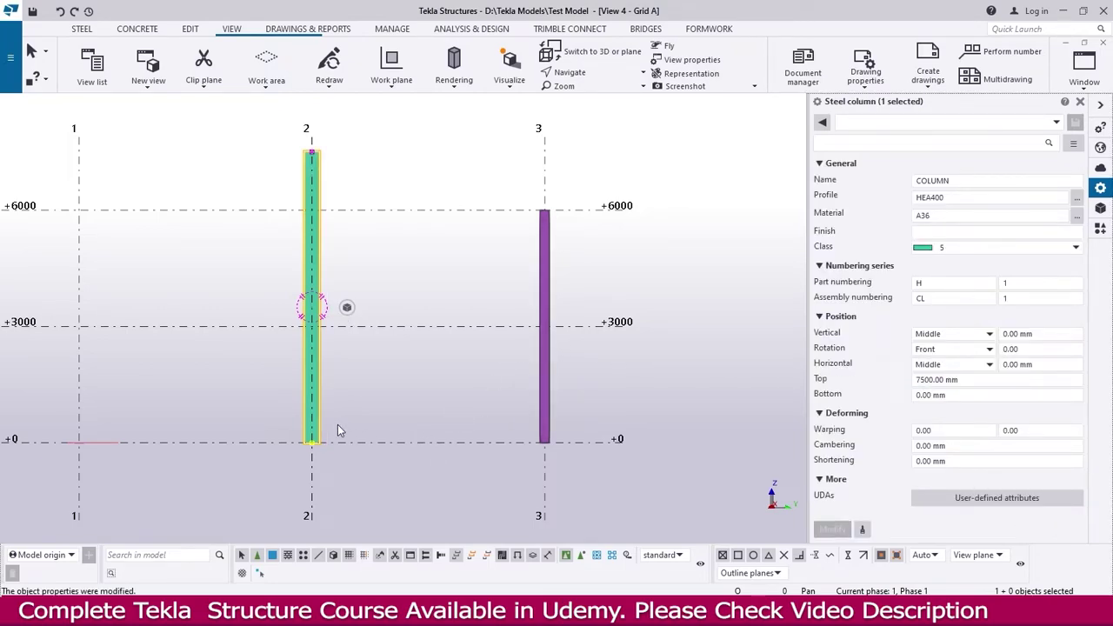
Step: Set the column's top level back to 6000 mm
left_click(963, 382)
type("Bottom")
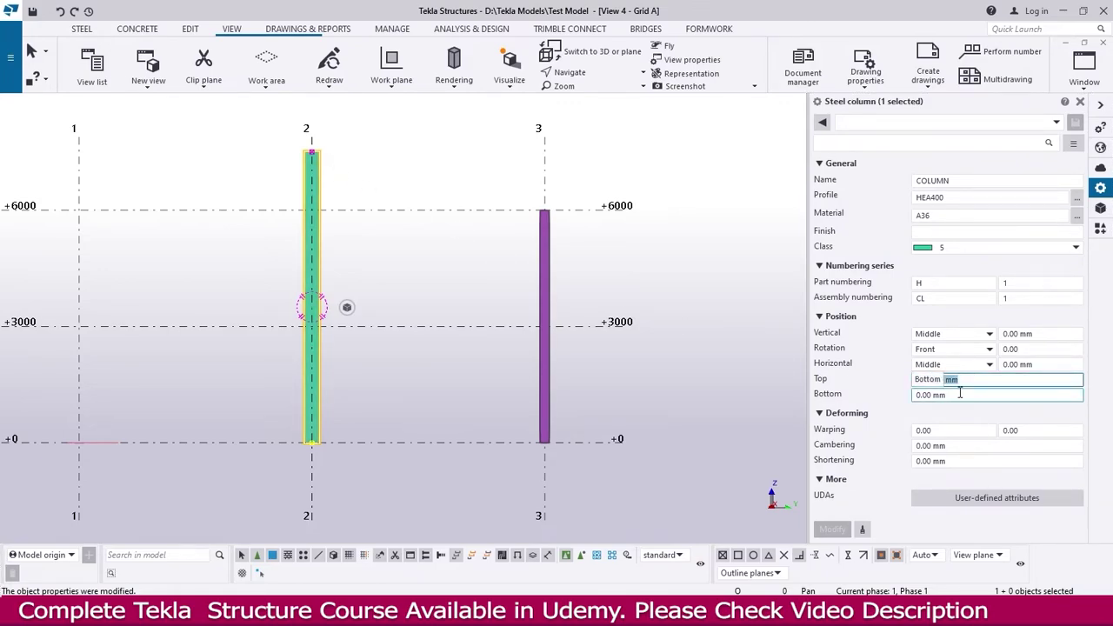
key("BackSpace")
type("6000")
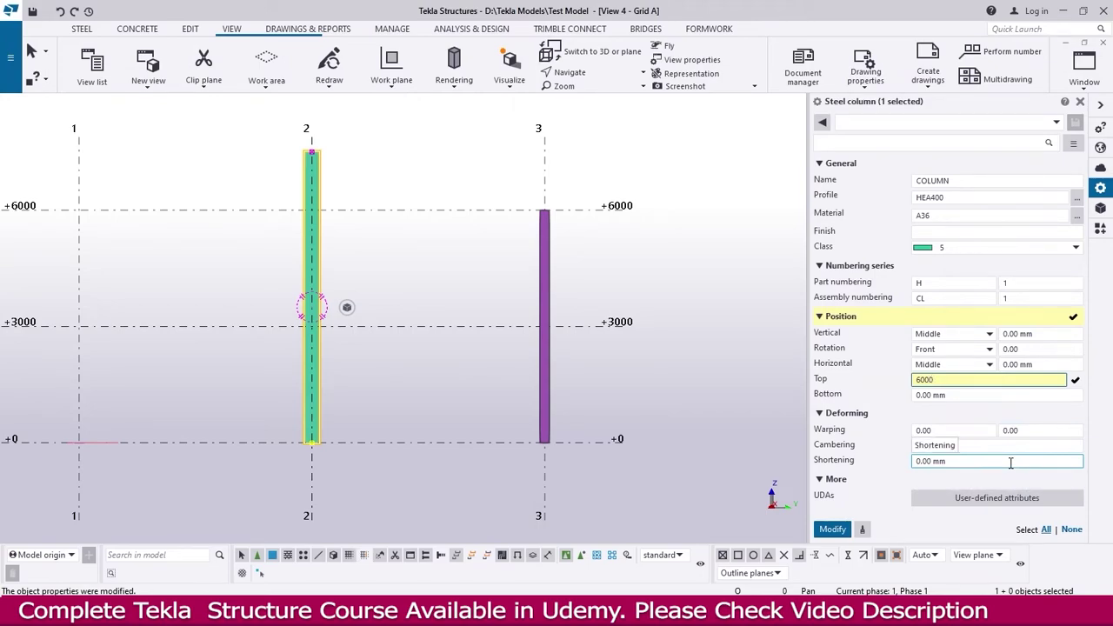
key("Return")
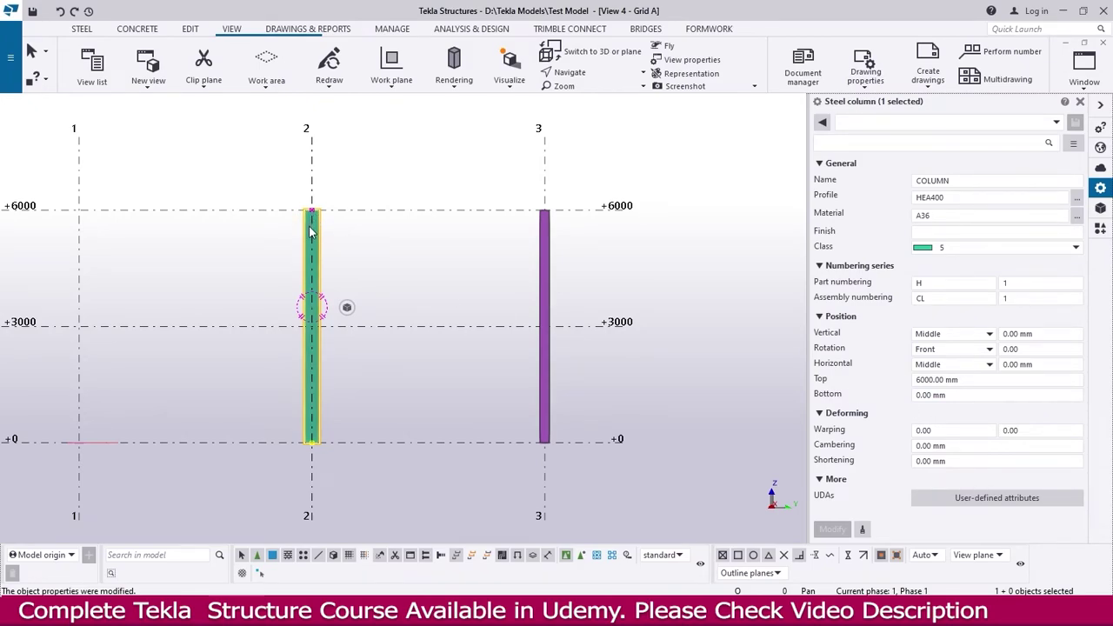
Step: Set the top level of the steel column on grid line 2 to 5500 mm
left_click(939, 379)
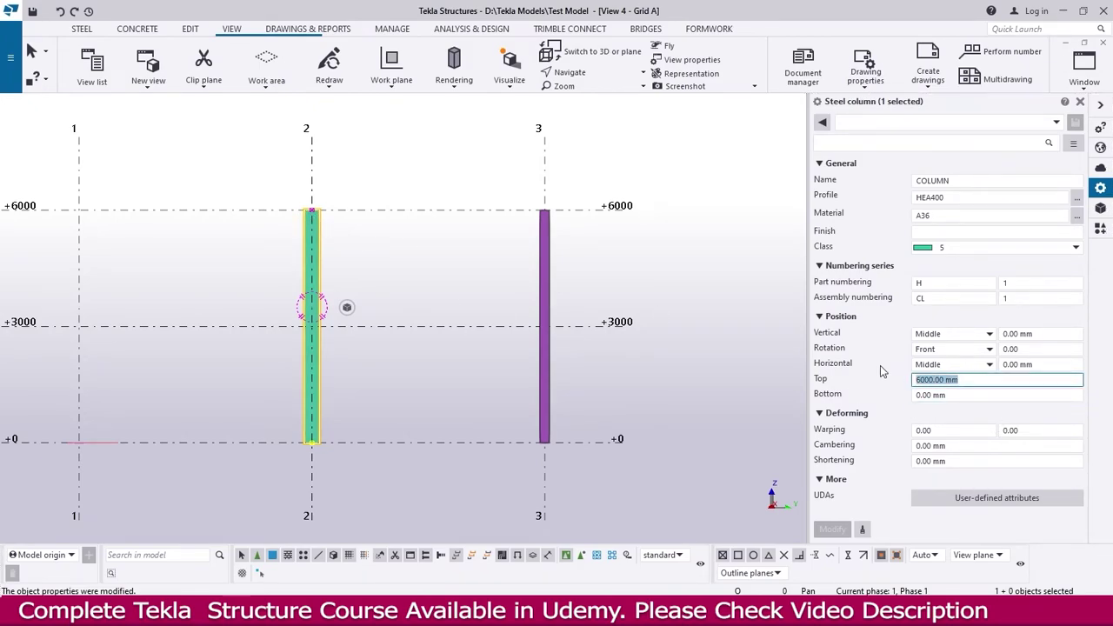
type("5500")
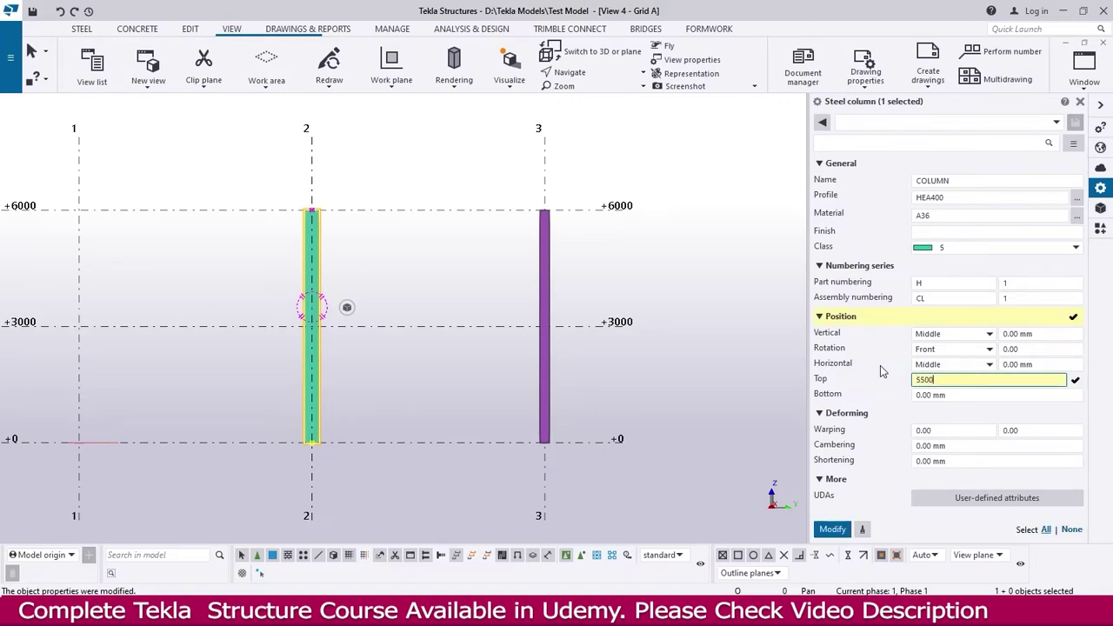
key("Return")
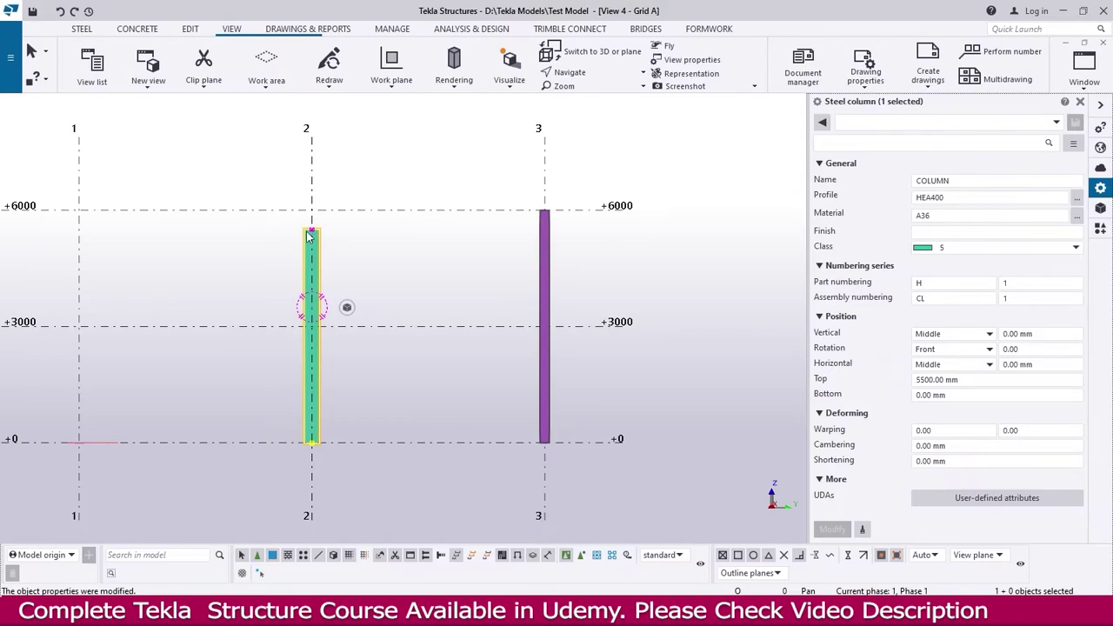
left_click(313, 240)
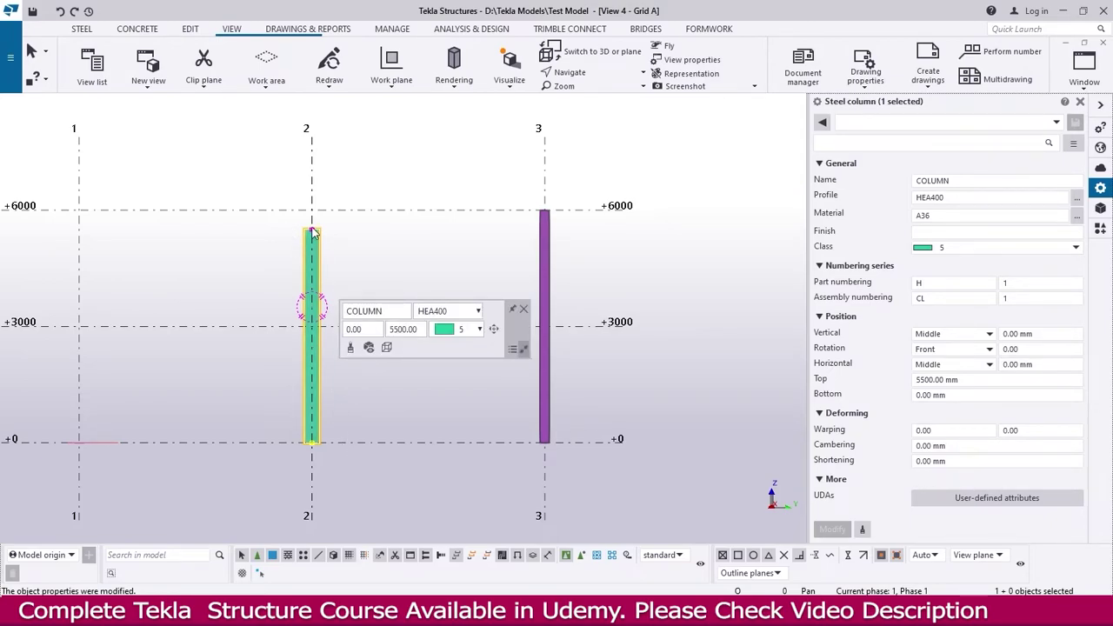
Step: Set the bottom level of the column on grid line 2 to -150 mm
left_click(956, 395)
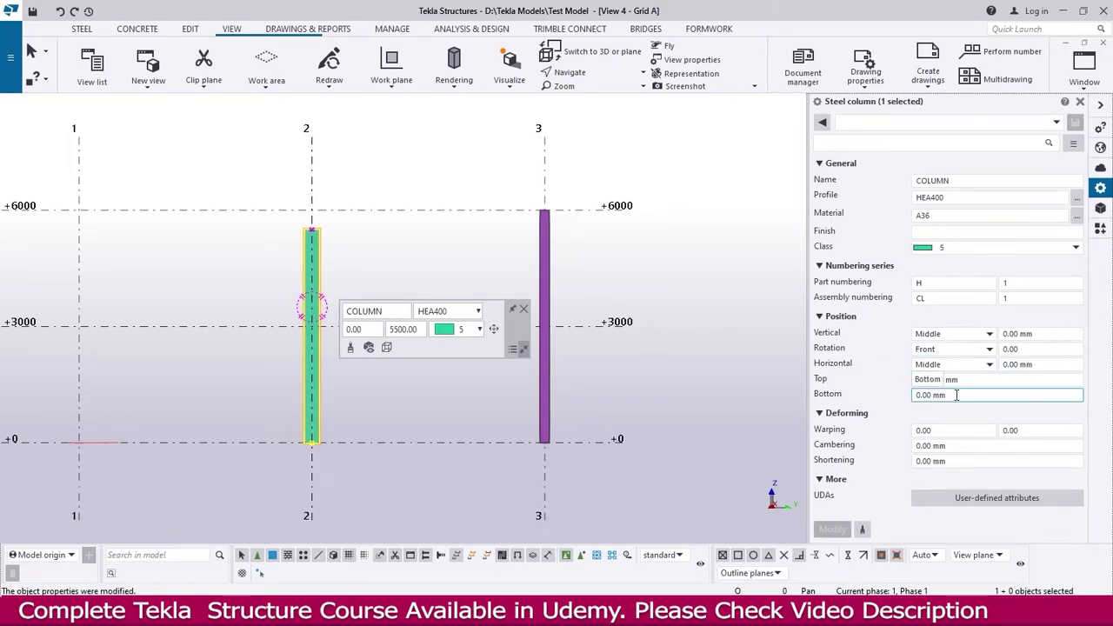
left_click_drag(957, 395, 907, 398)
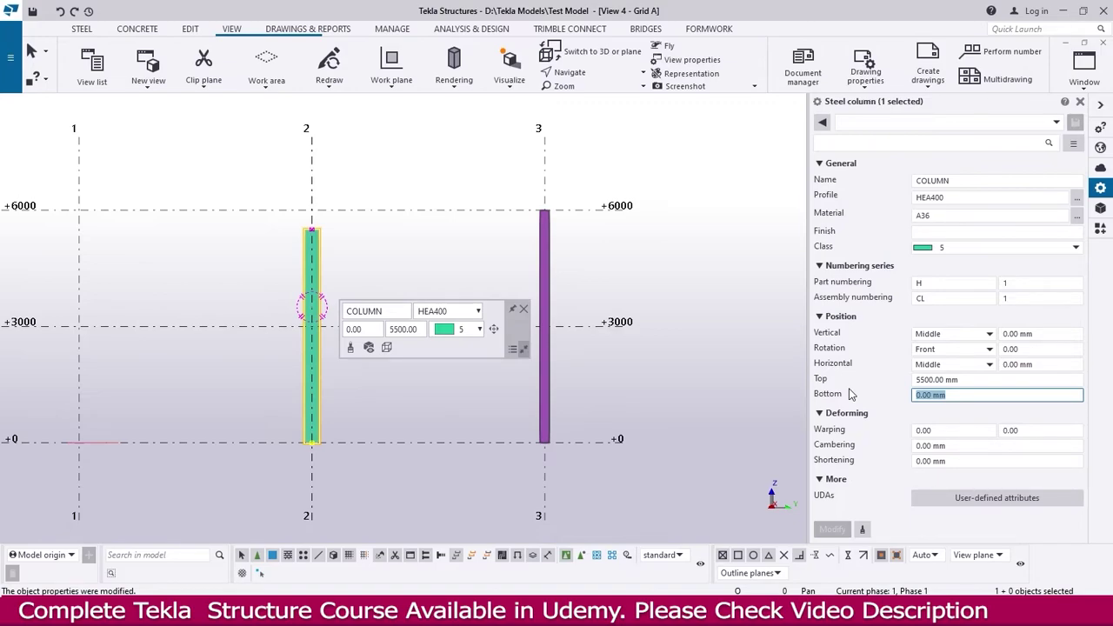
type("-")
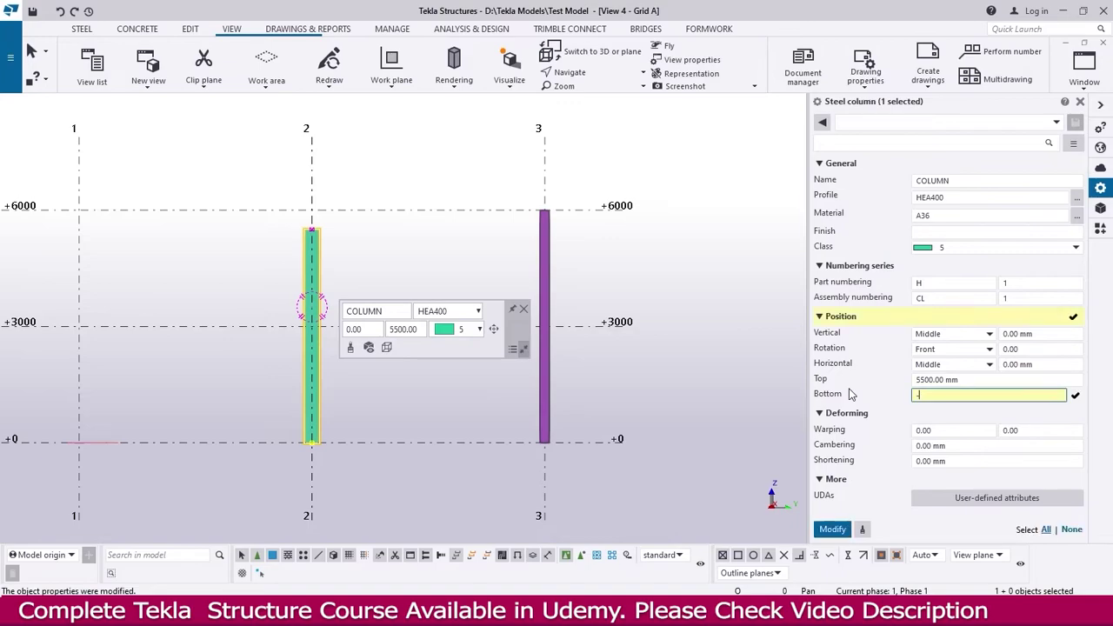
type("150")
key("Return")
scroll(258, 438, "up", 2)
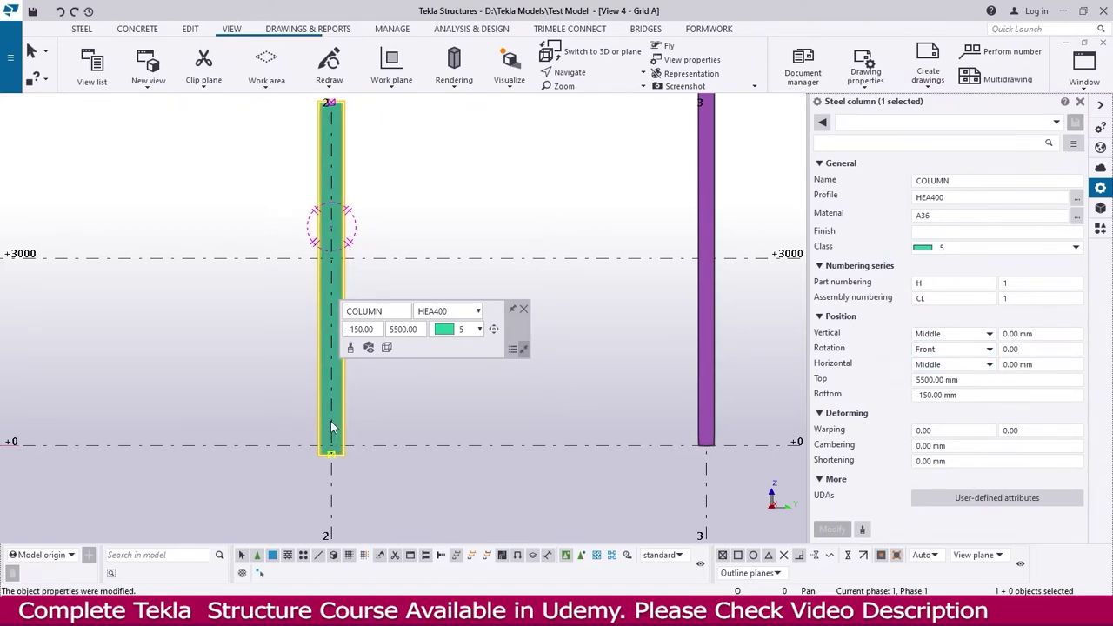
Step: Set the column's bottom level to 200 mm so it starts above the +0 level
left_click(946, 395)
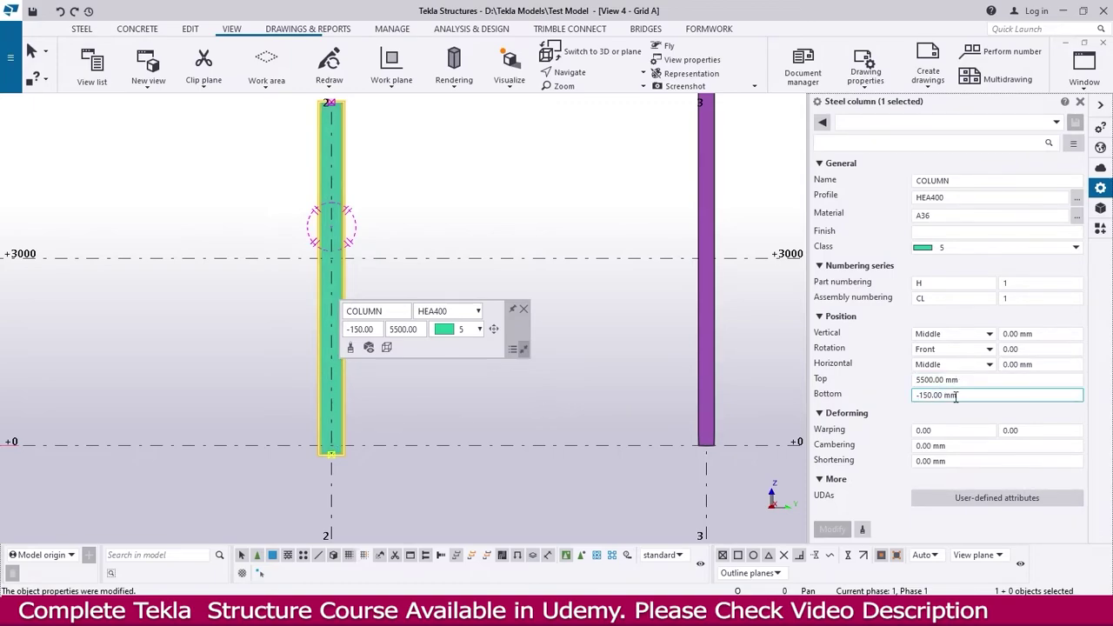
type("200")
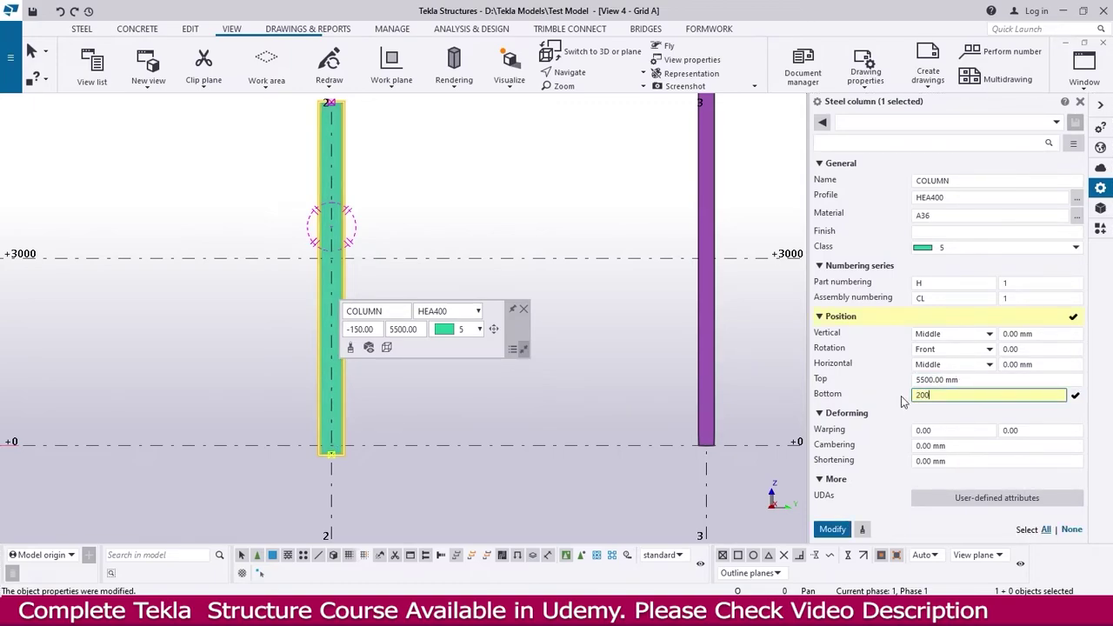
key("Return")
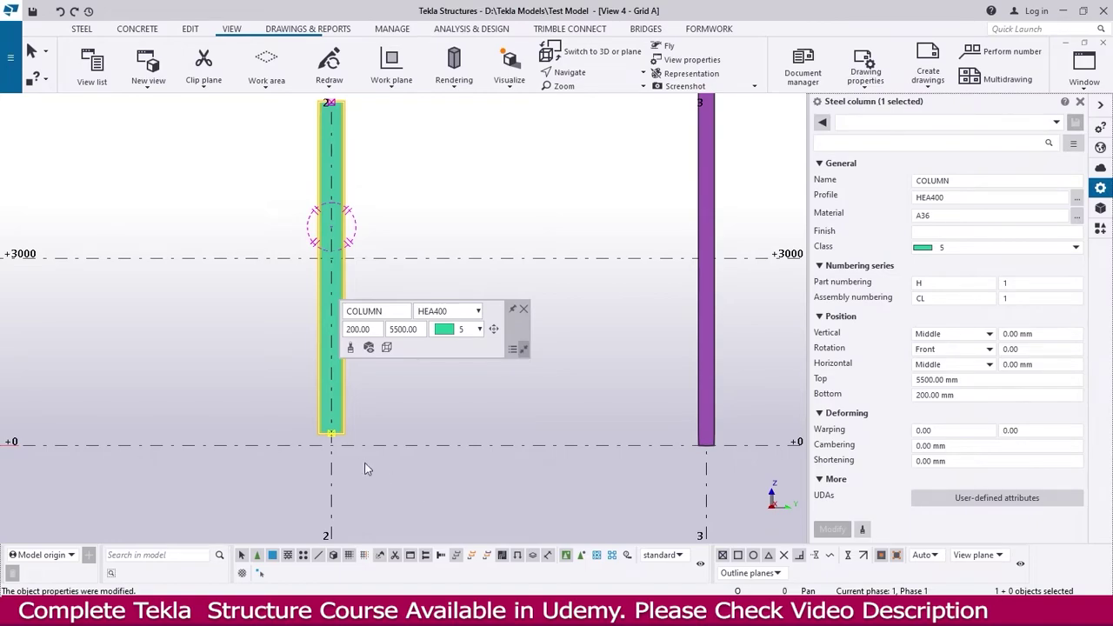
scroll(365, 465, "up", 2)
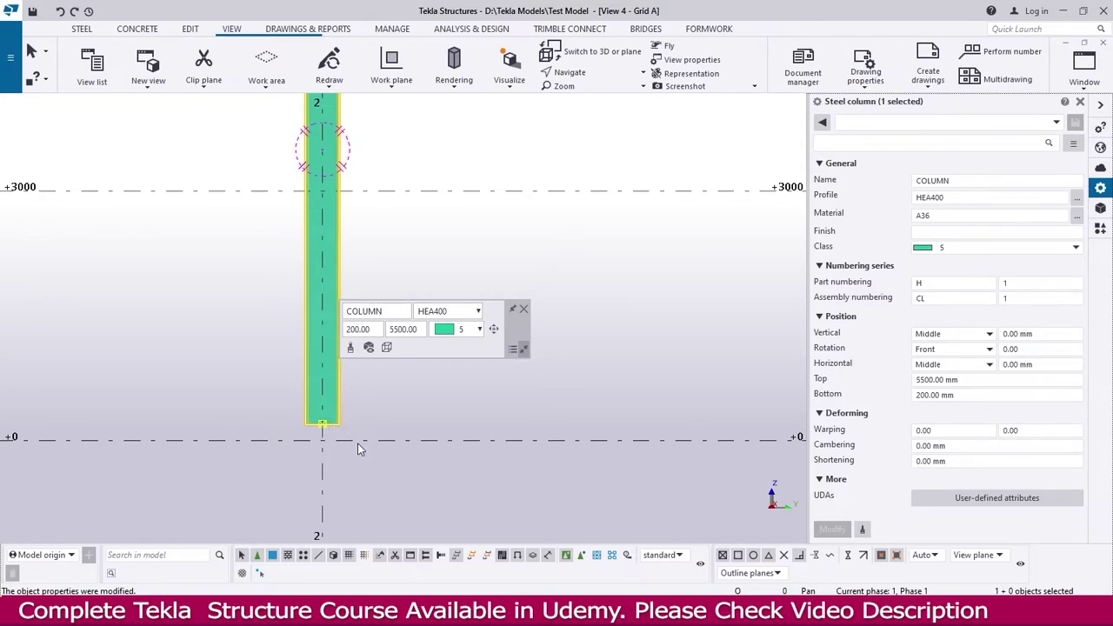
scroll(352, 447, "down", 3)
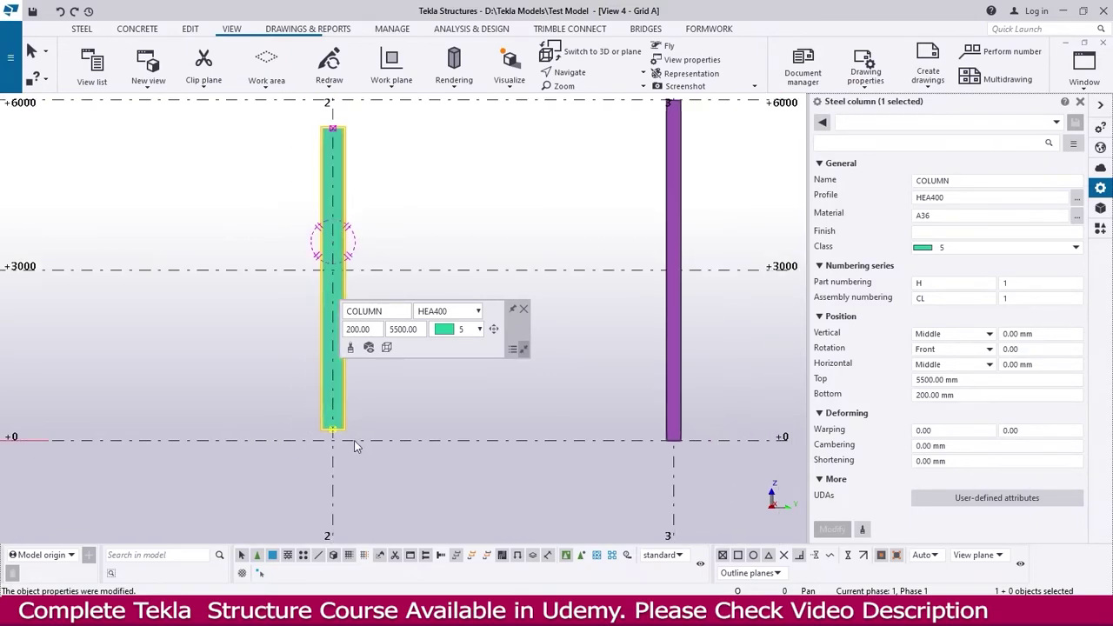
left_click(936, 394)
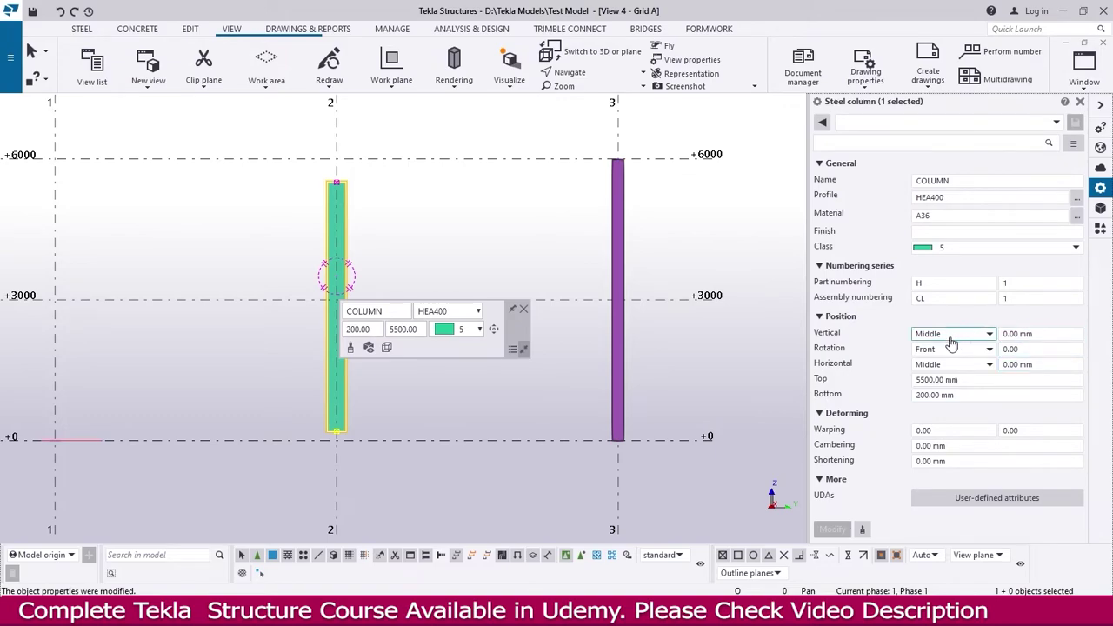
Step: Review the parameters in the column's user-defined attributes and close them without changes
left_click(985, 501)
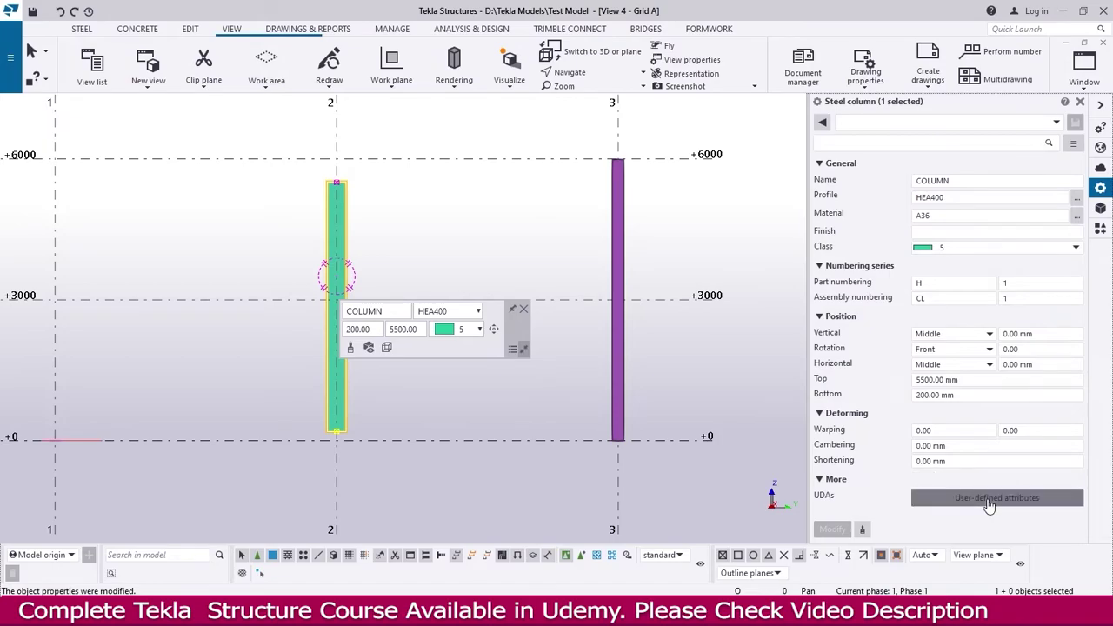
left_click_drag(336, 221, 418, 114)
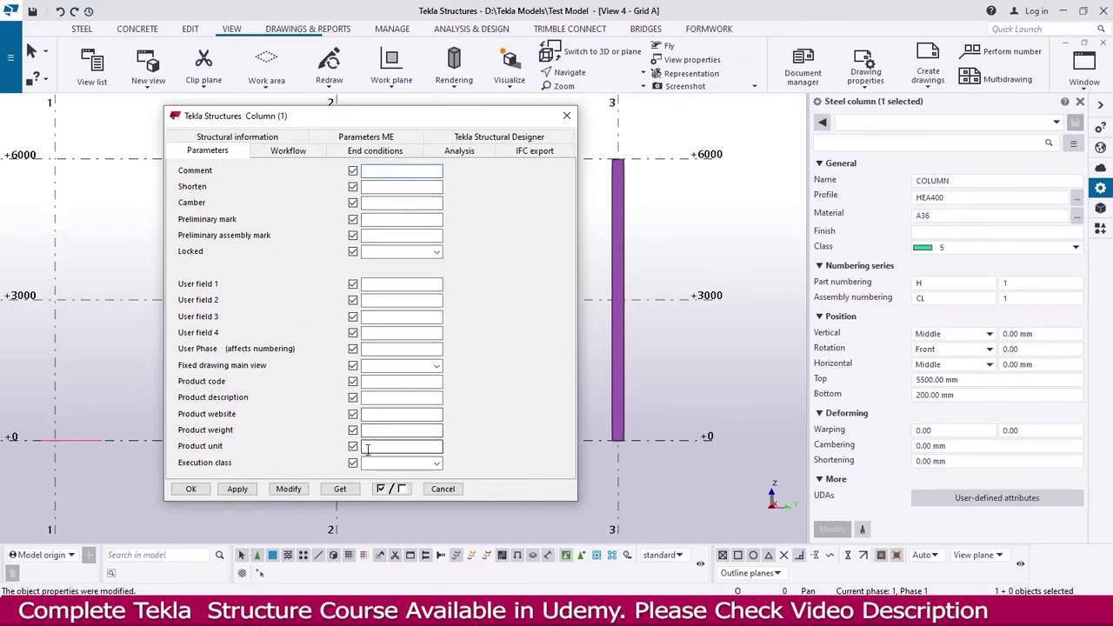
left_click(567, 117)
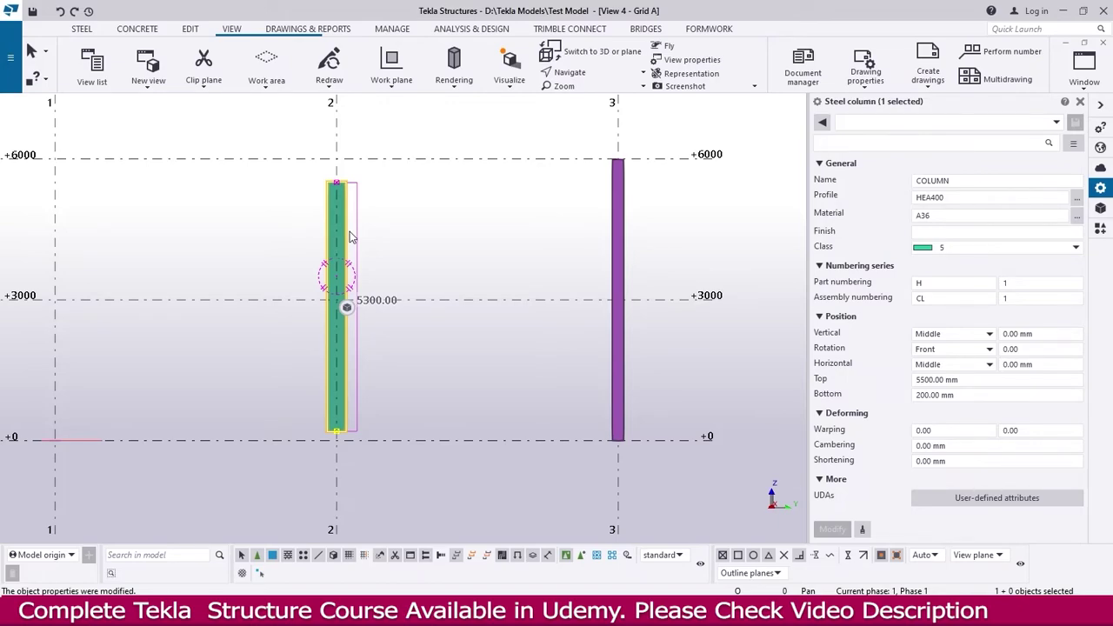
Step: Add the comment HOLD to the user-defined attributes of the column on grid line 2 and apply it
left_click(349, 228)
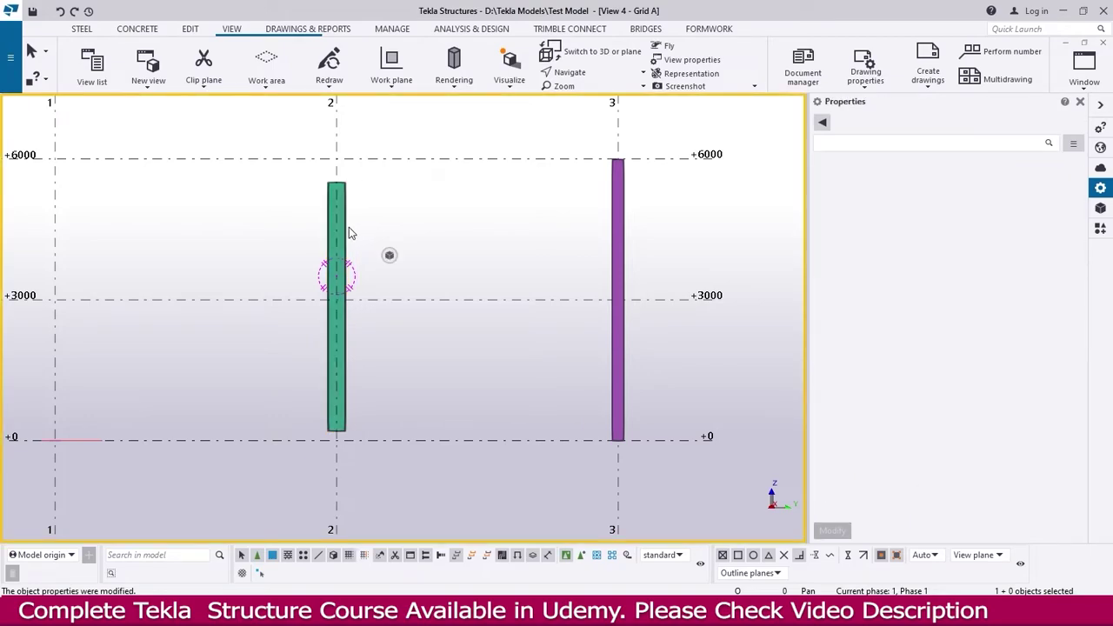
left_click(349, 228)
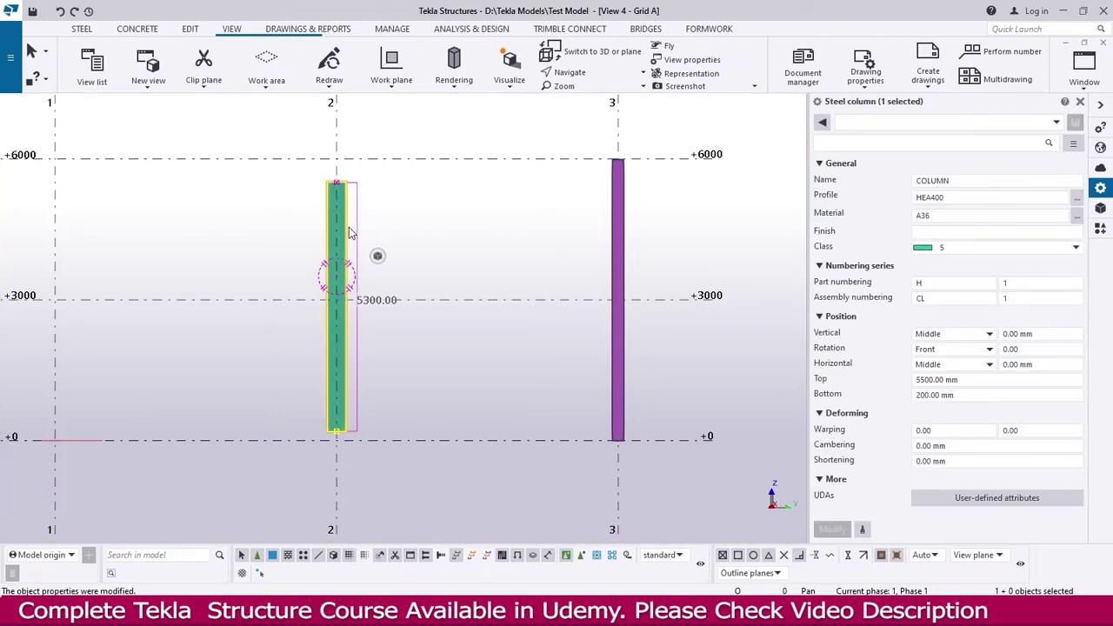
left_click(970, 498)
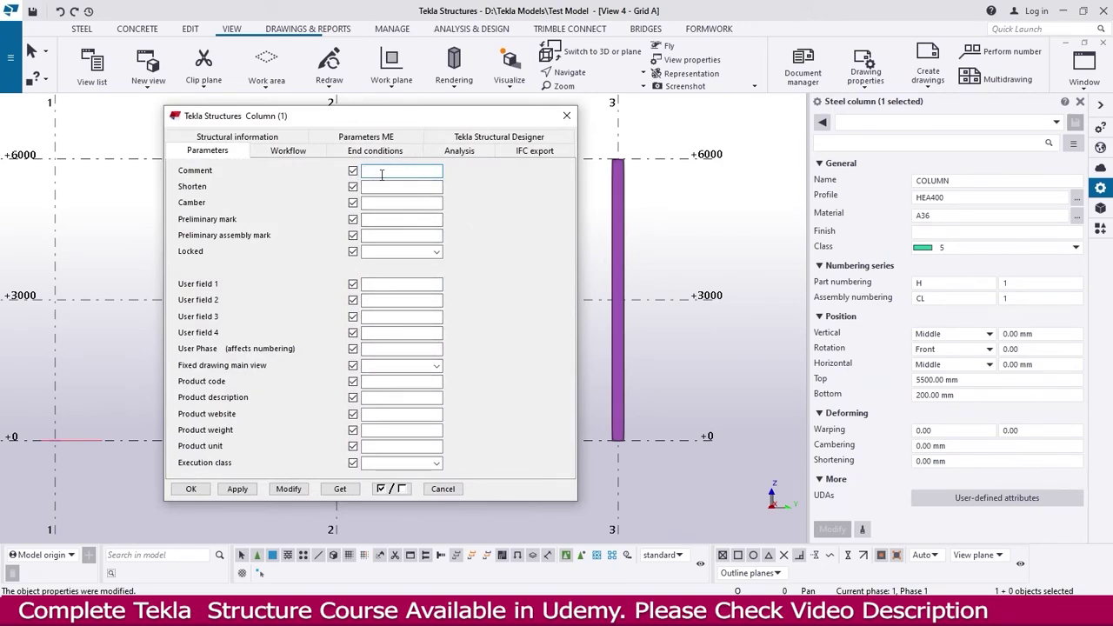
type("HOLD")
left_click(290, 488)
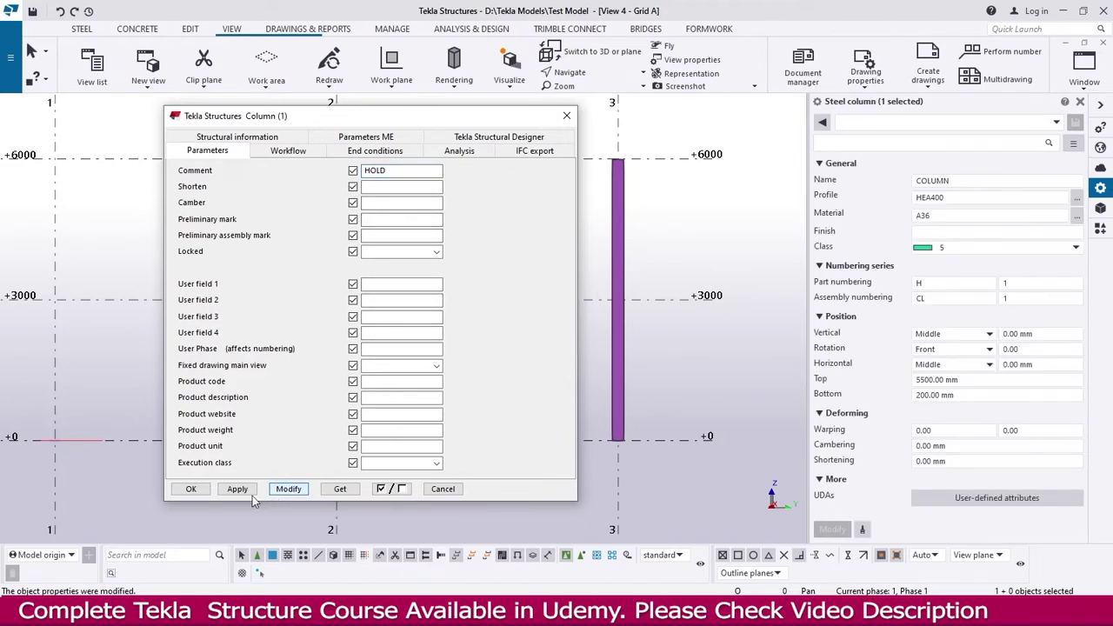
left_click(190, 490)
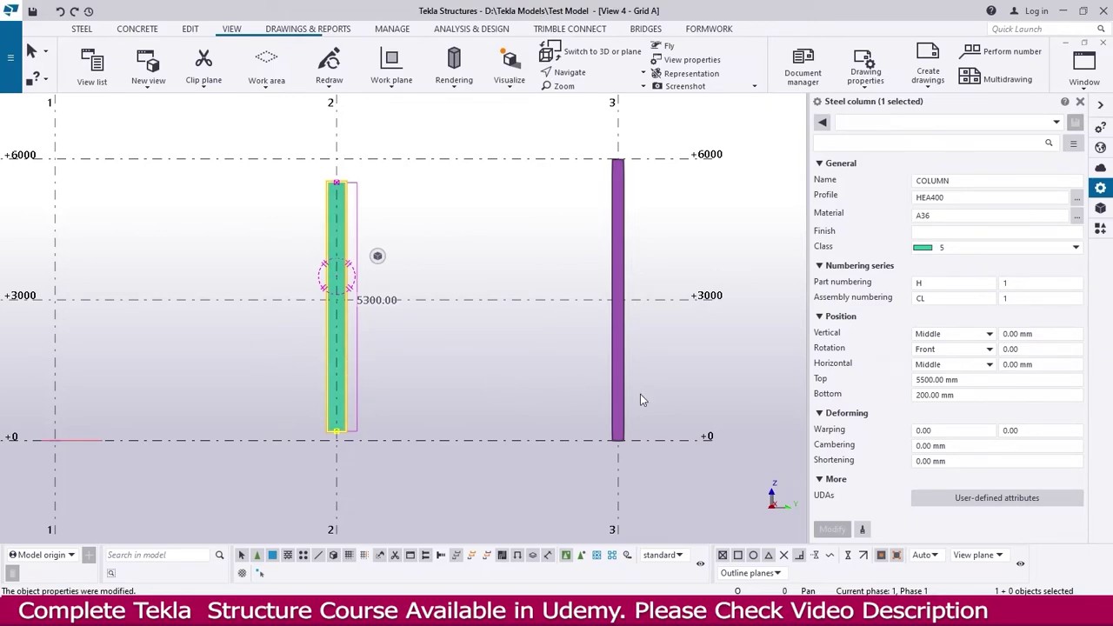
Step: Reopen the column's user-defined attributes to check the stored comment, and deselect the column
left_click(1014, 498)
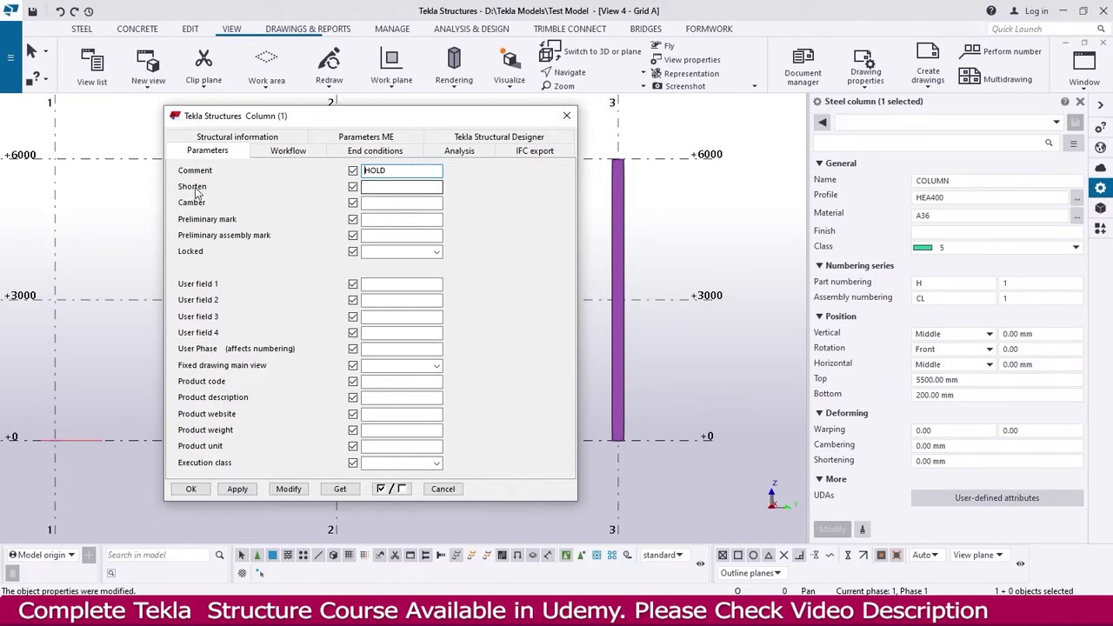
left_click(566, 117)
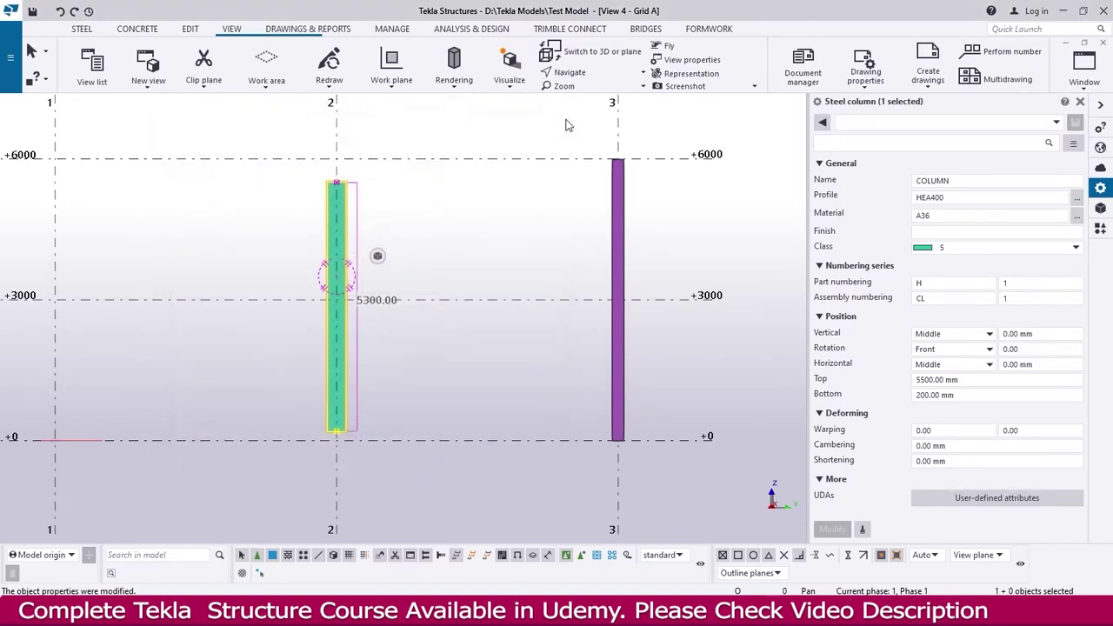
left_click(443, 250)
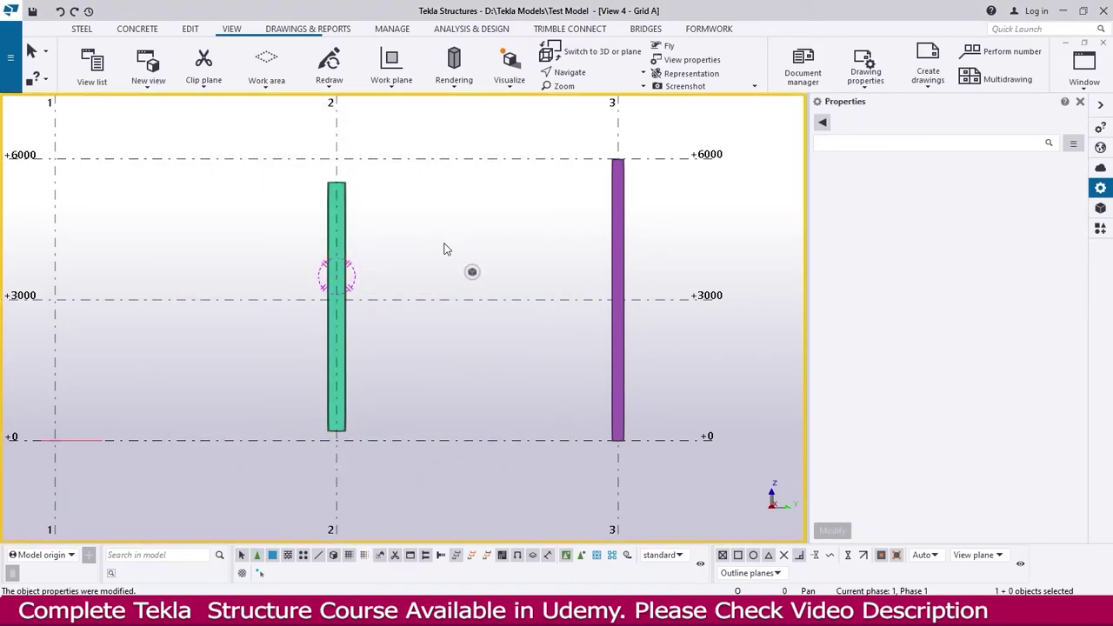
Step: Try to clear the HOLD comment in the user-defined attributes of the column on grid line 2
left_click(347, 248)
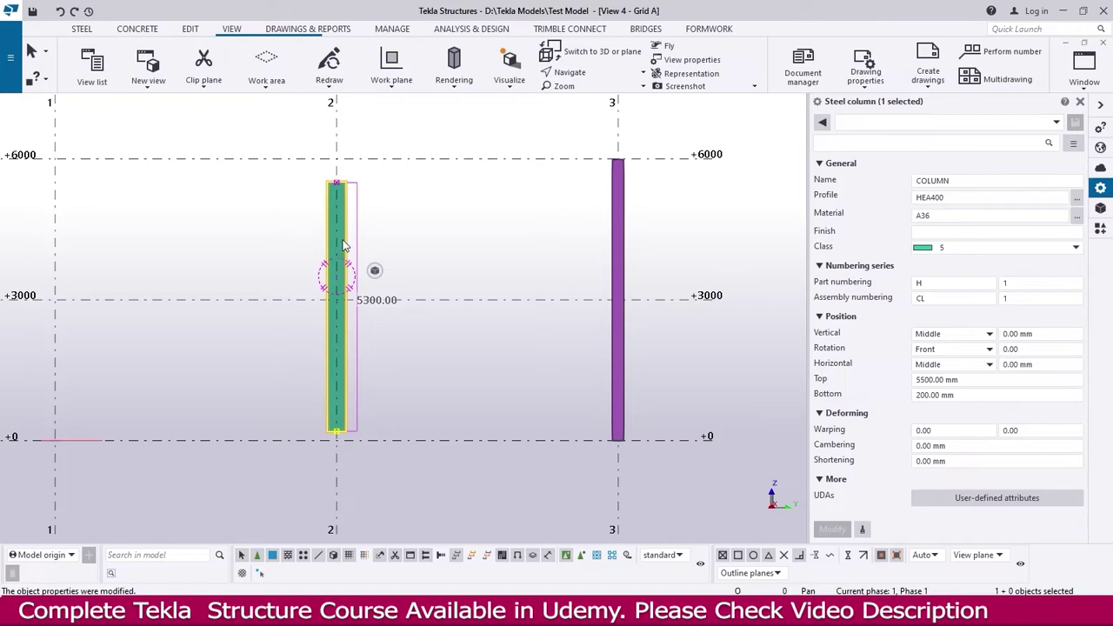
left_click(992, 498)
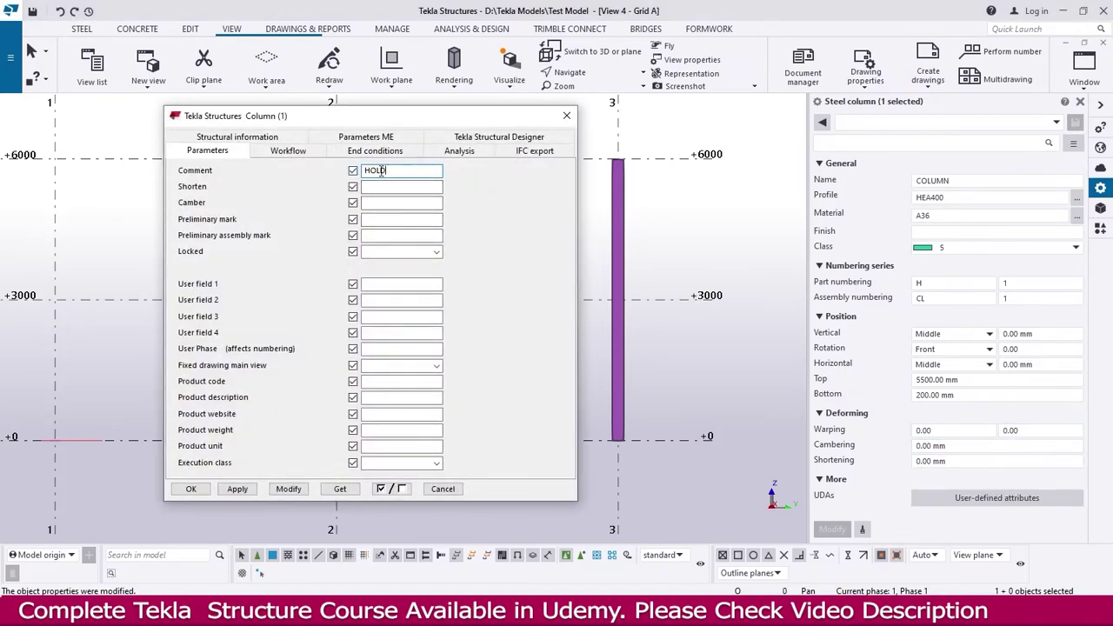
left_click_drag(386, 171, 353, 174)
key("Delete")
left_click(442, 489)
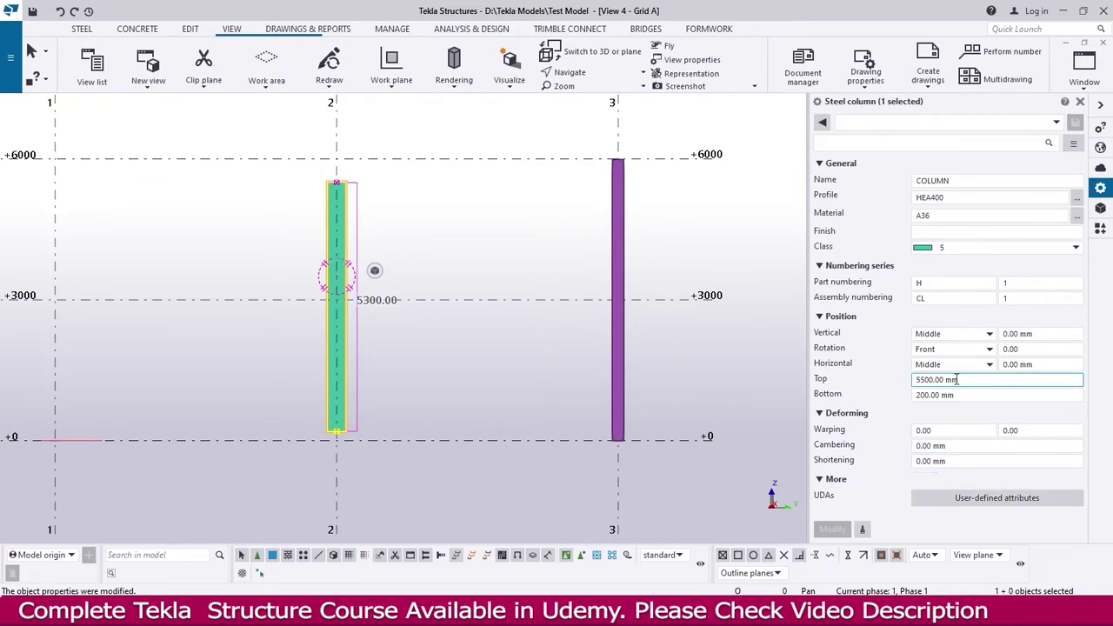
Step: Close the column's properties, deselect the column and cycle through the open Grid A, 3D and plan views, ending on Plan +0
left_click(1080, 101)
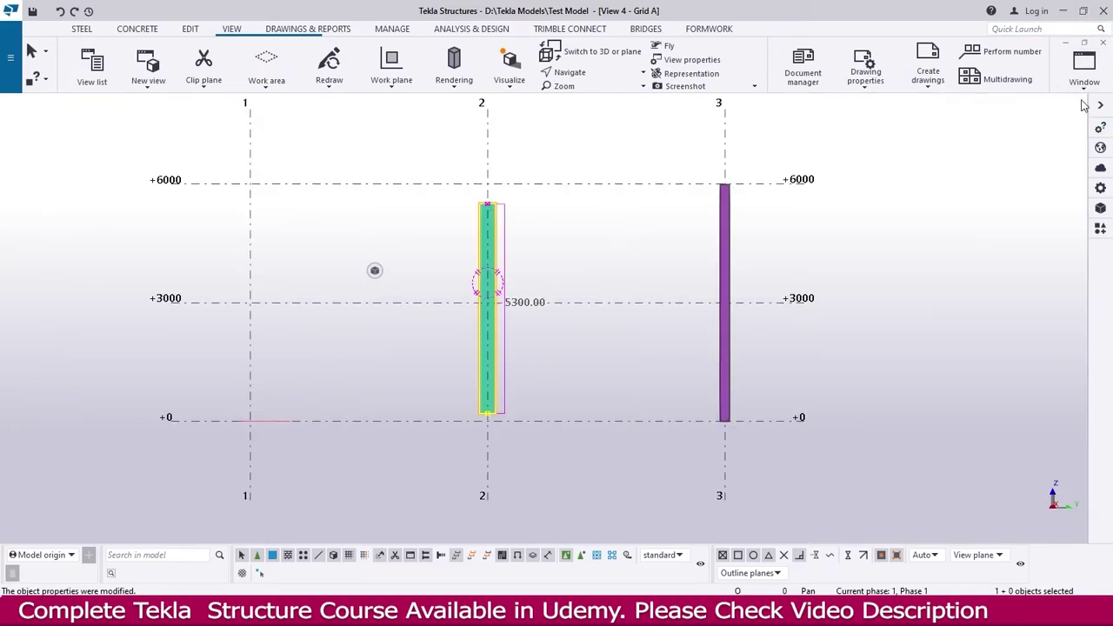
left_click(624, 337)
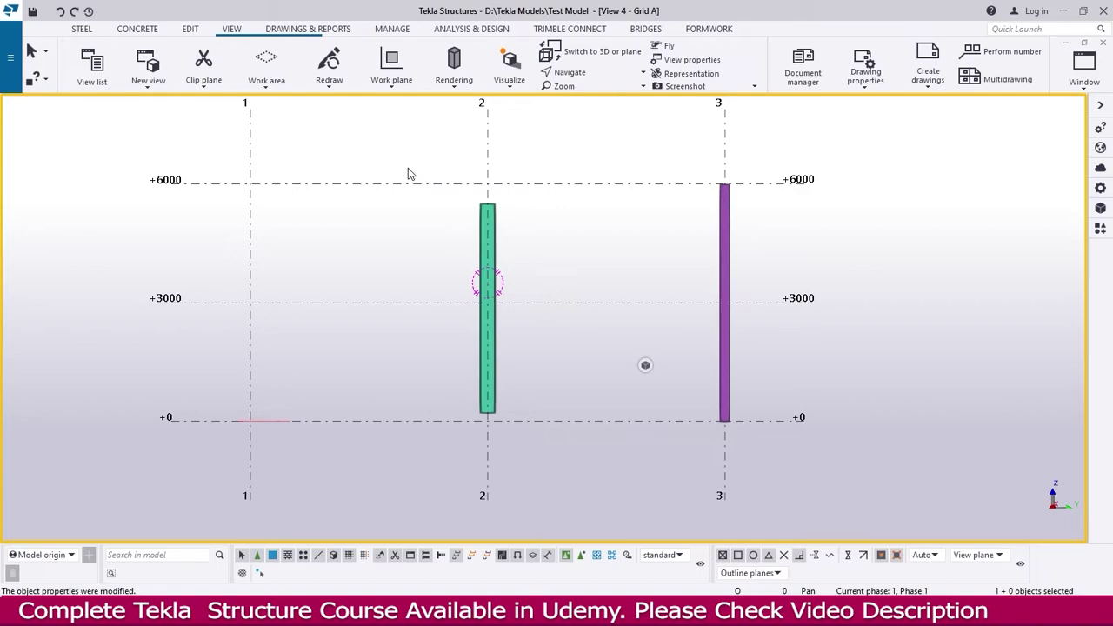
key("ctrl+Tab")
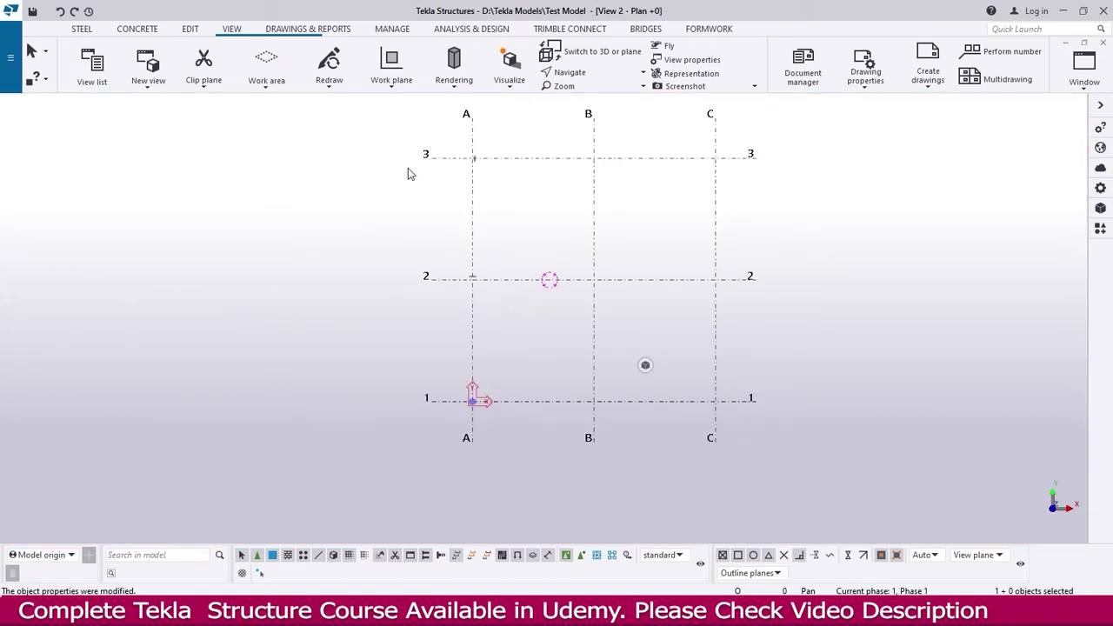
key("ctrl+Tab")
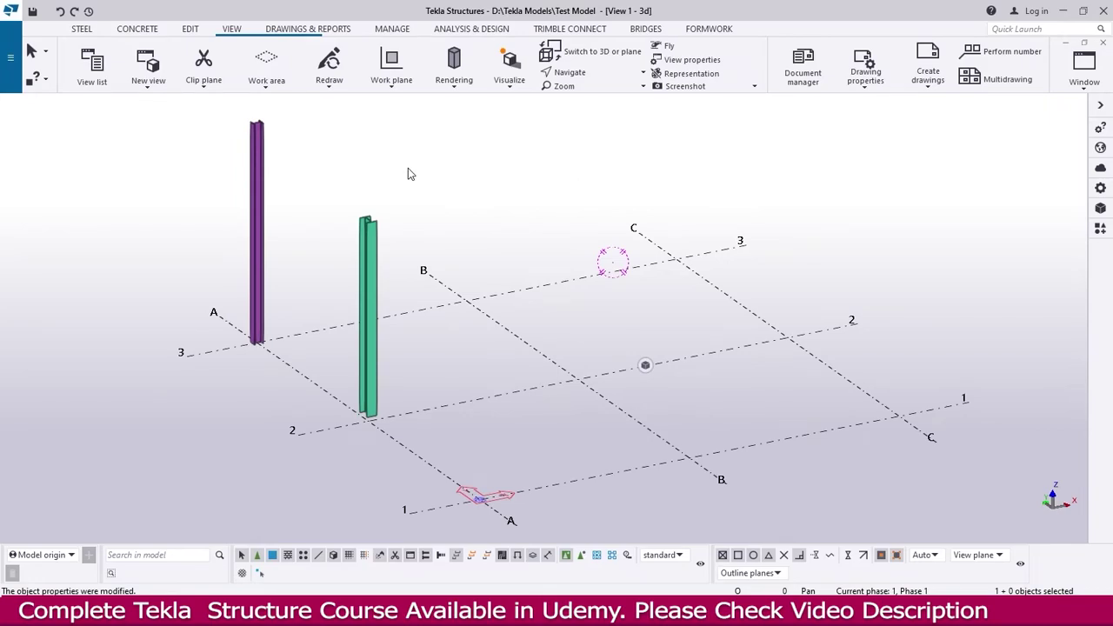
key("ctrl+Tab")
key("ctrl+Tab")
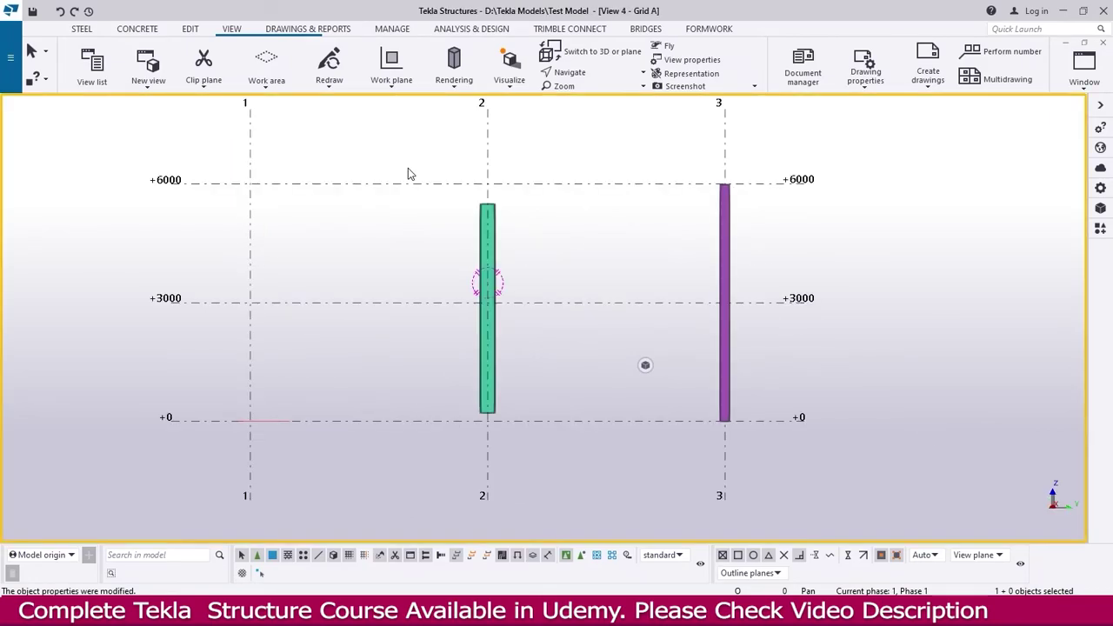
key("ctrl+Tab")
key("ctrl+Tab")
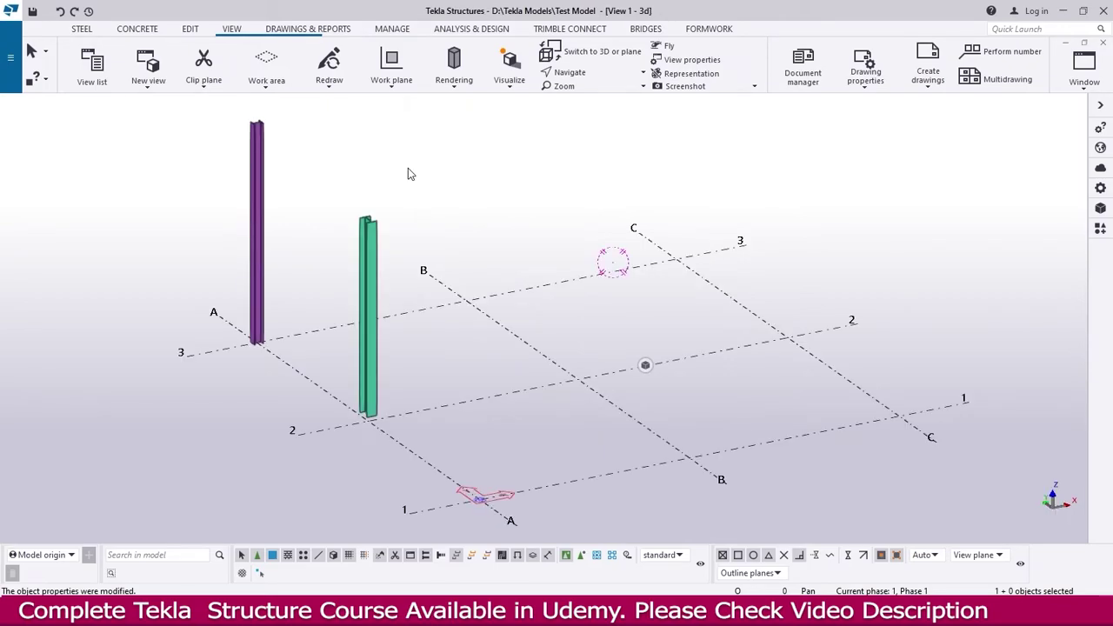
key("ctrl+Tab")
key("ctrl+Tab")
key("ctrl+Tab")
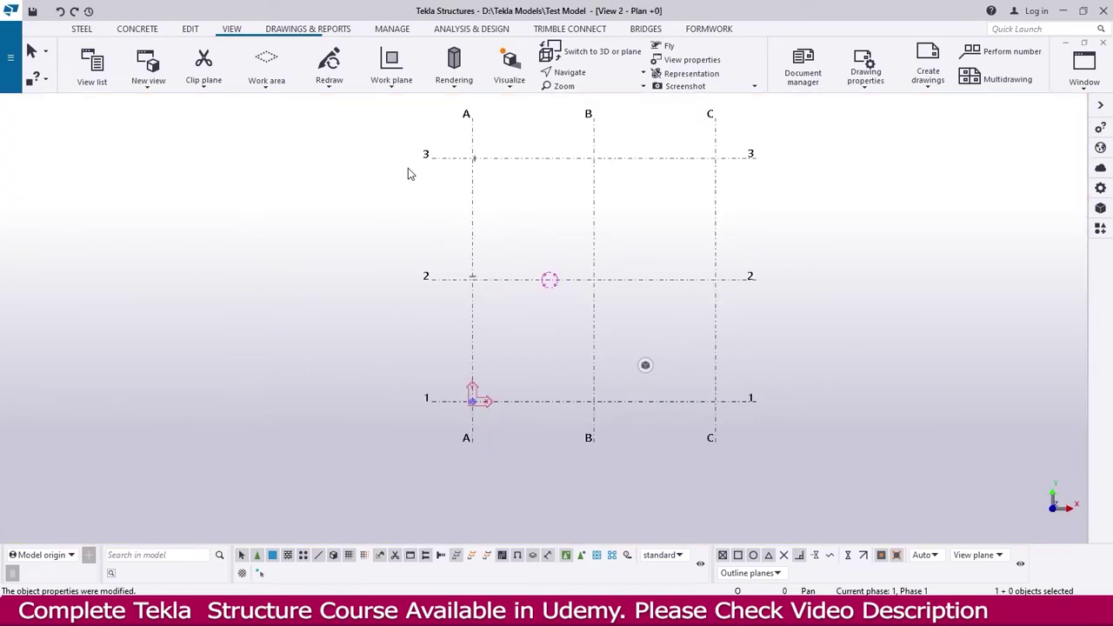
Step: Compare the columns in the open plan, Grid A and 3D views, finishing in the 3D view
key("ctrl+Tab")
key("ctrl+Tab")
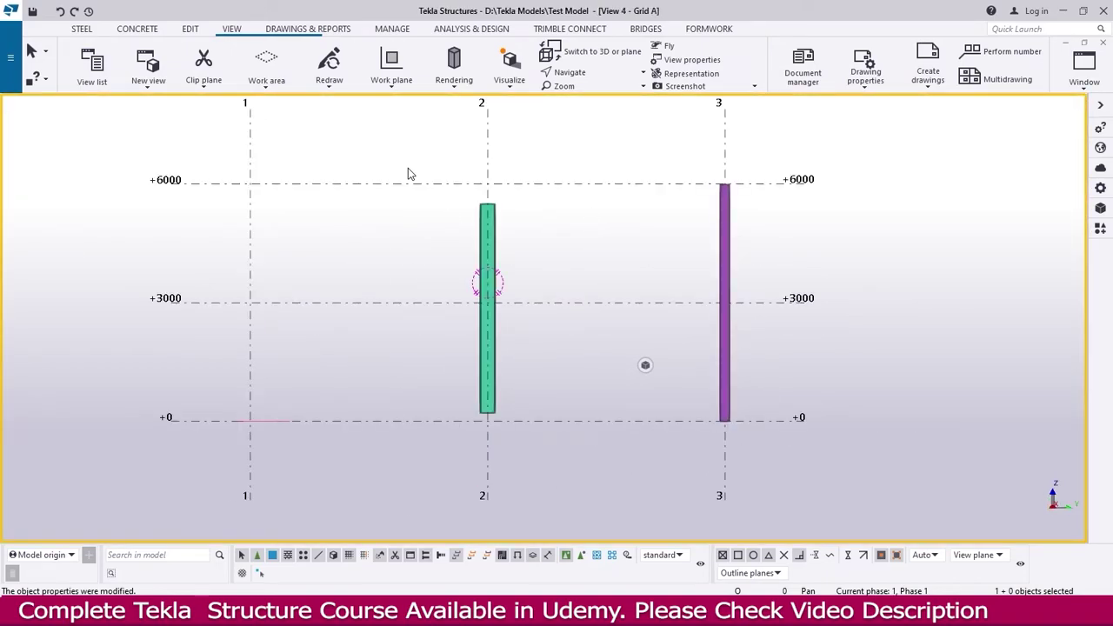
key("ctrl+Tab")
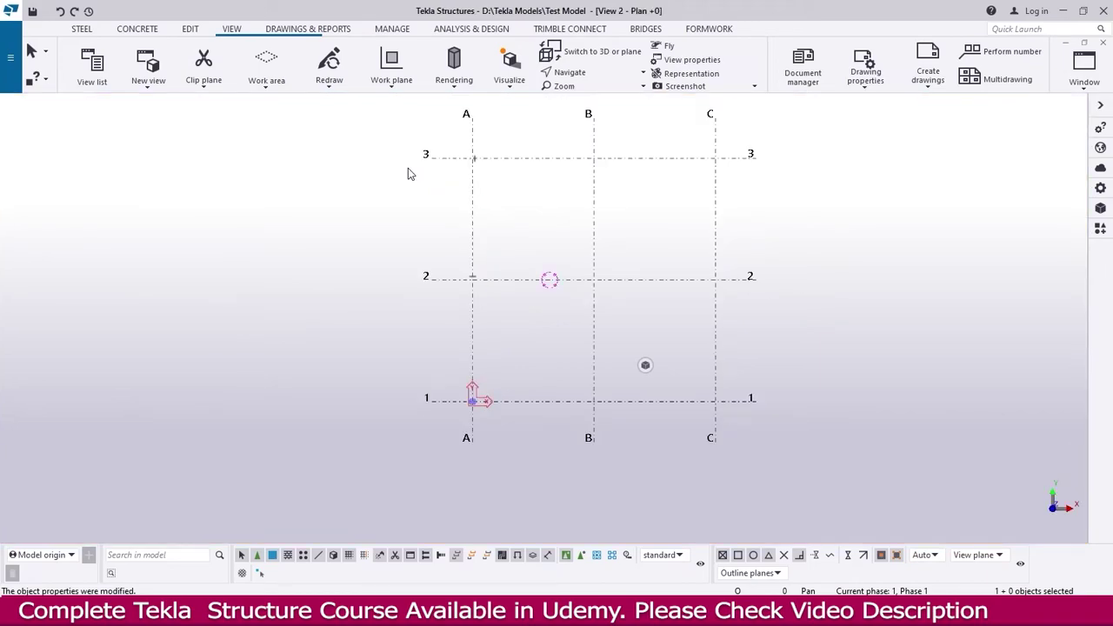
key("ctrl+Tab")
key("ctrl+Tab")
key("ctrl+Tab")
key("ctrl+Tab")
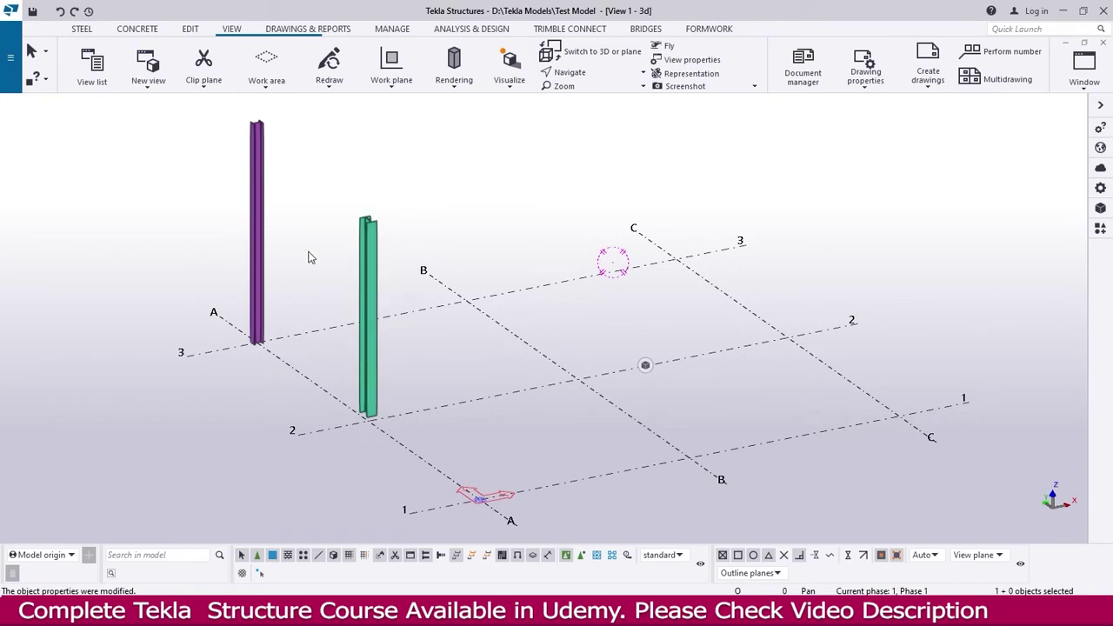
middle_click_drag(471, 273, 415, 259)
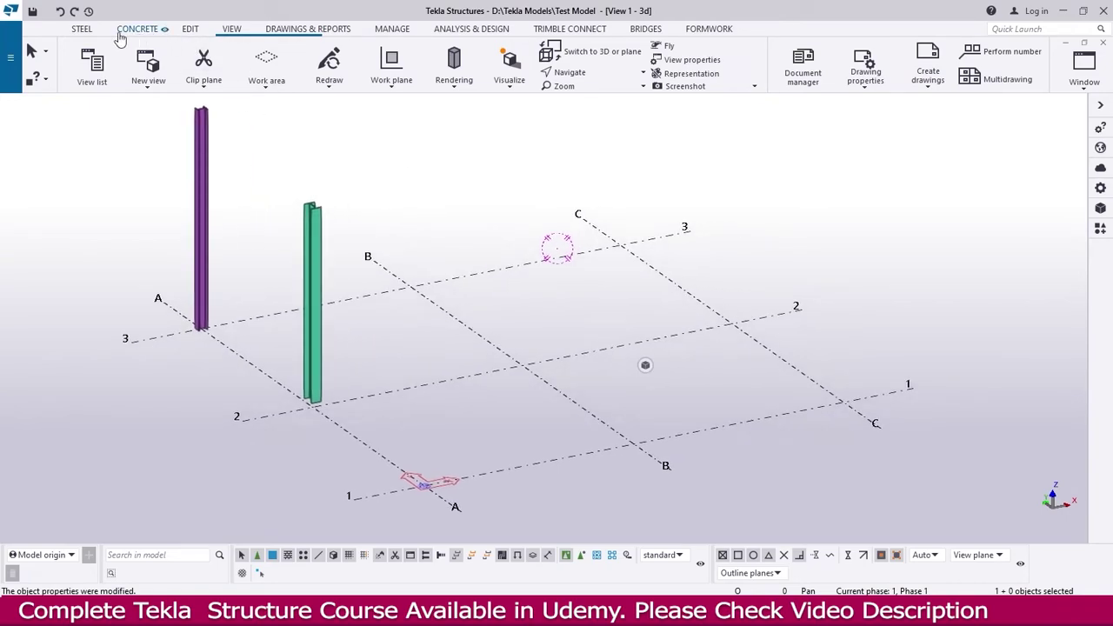
Step: Start a new steel column and set its bottom level to 3000 mm
left_click(82, 30)
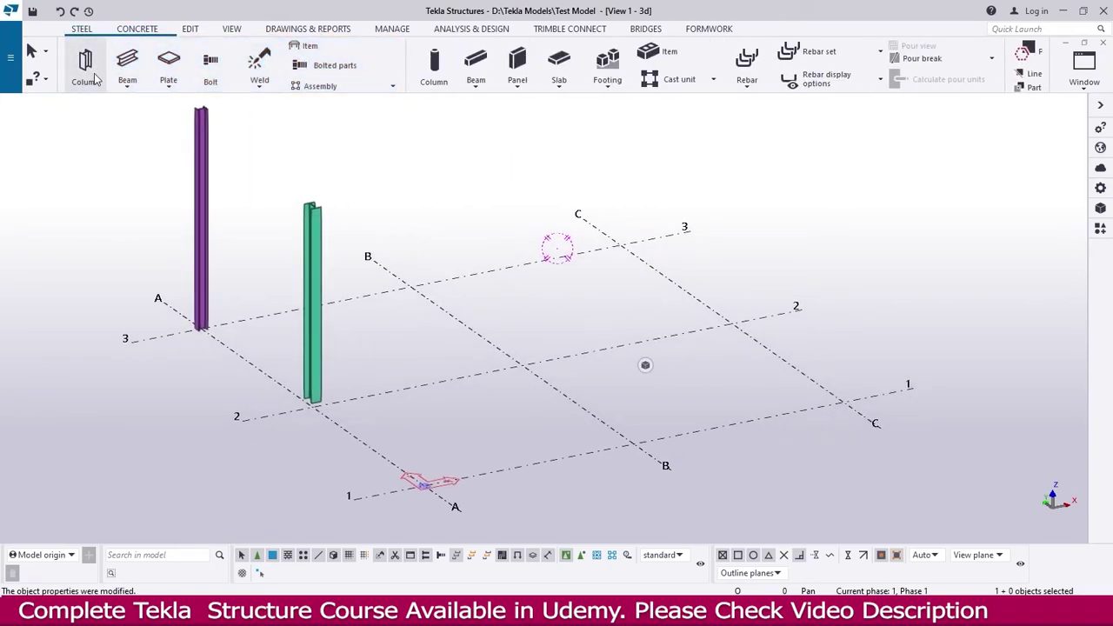
left_click(86, 62)
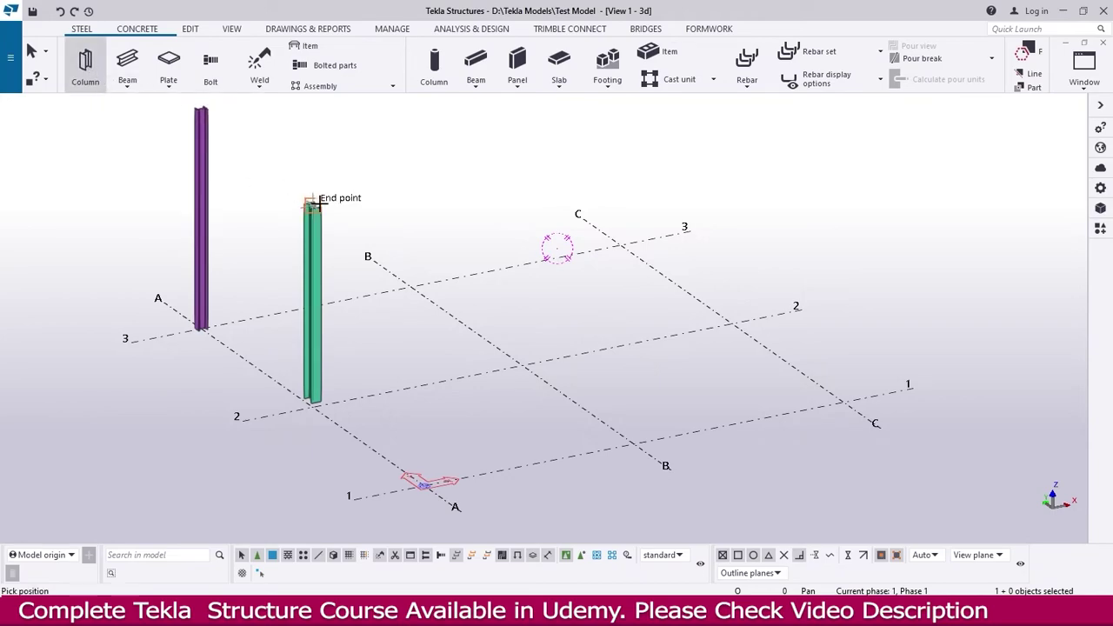
double_click(86, 63)
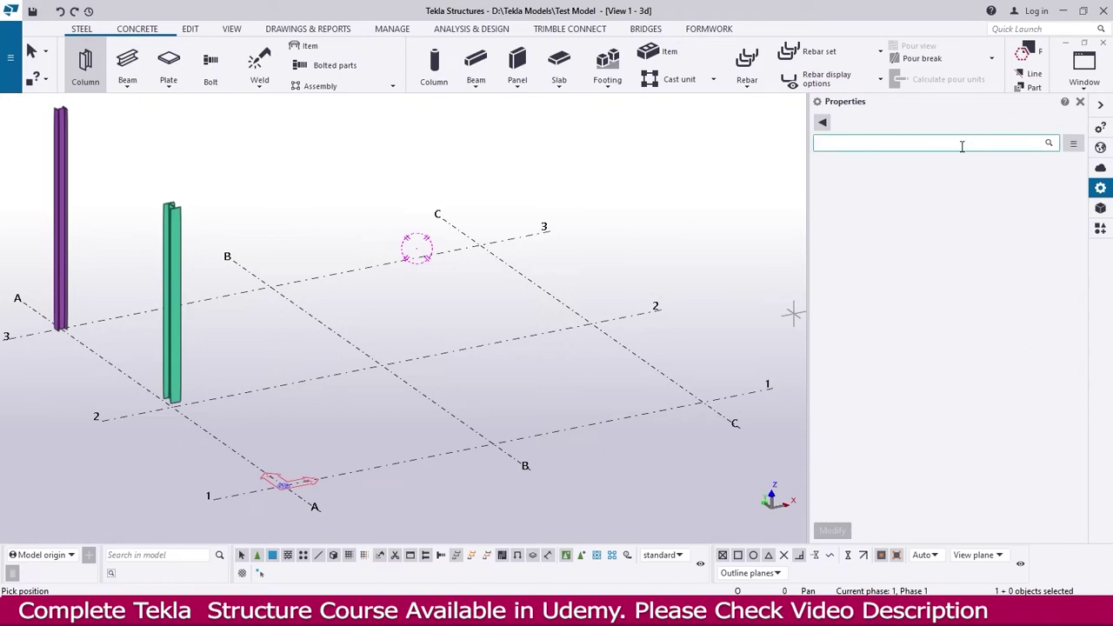
double_click(90, 67)
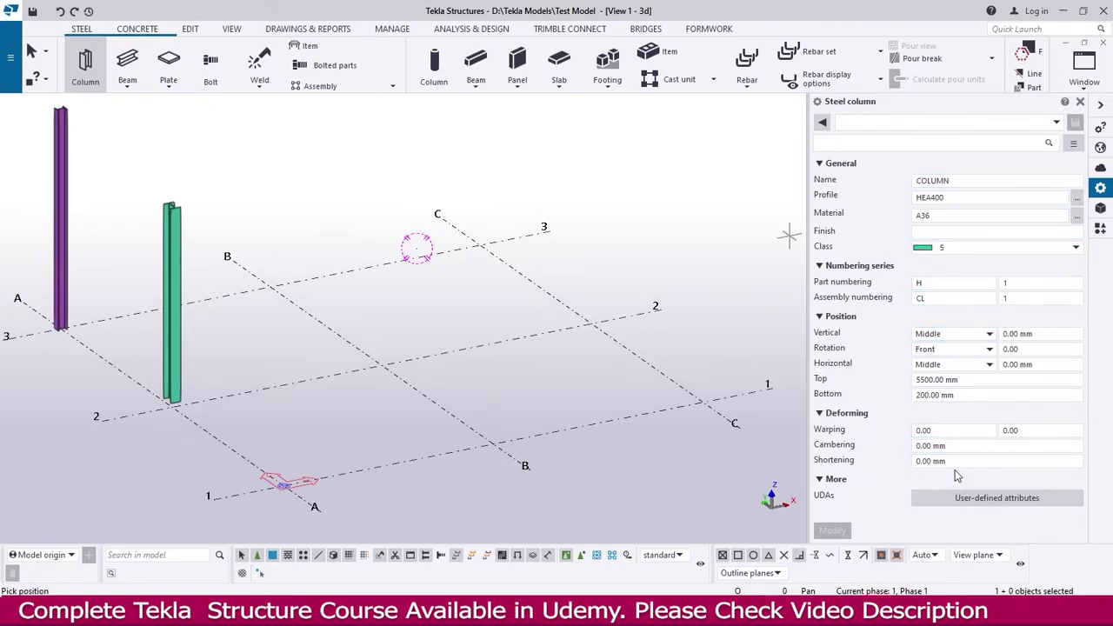
left_click_drag(953, 396, 908, 398)
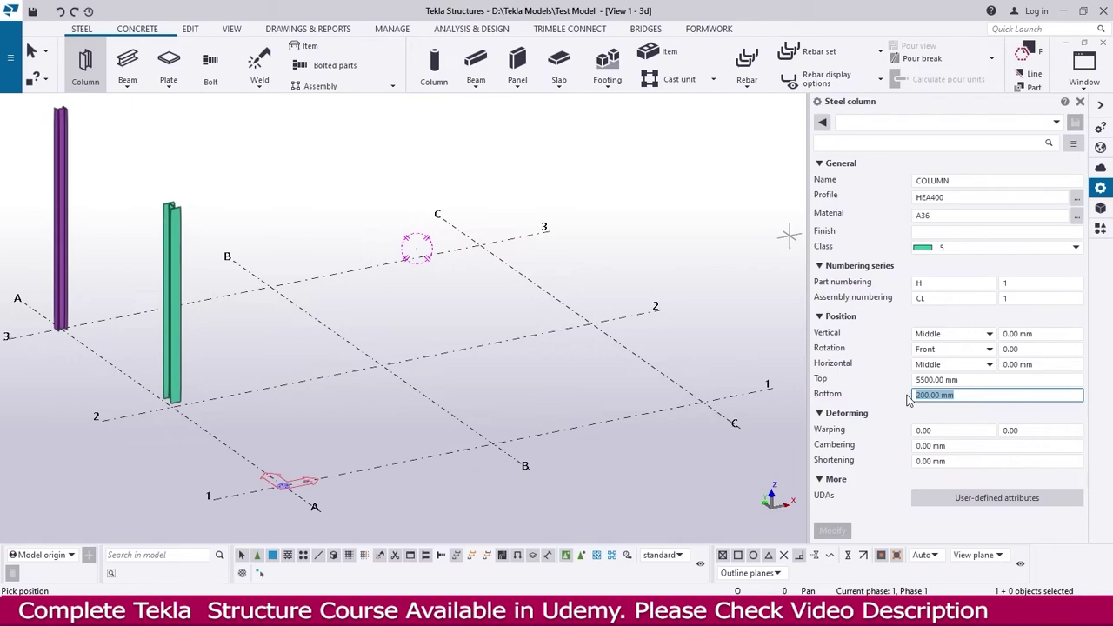
type("3000")
Step: Set the new steel column's top level to 7500 mm
left_click(974, 379)
left_click(946, 379)
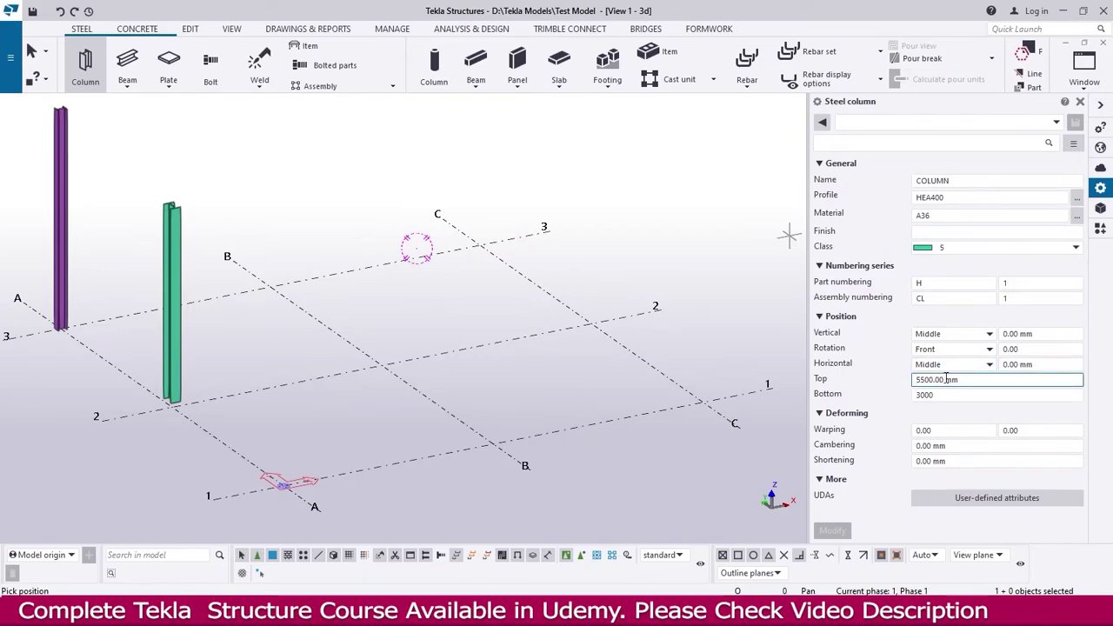
key("ctrl+a")
type("7")
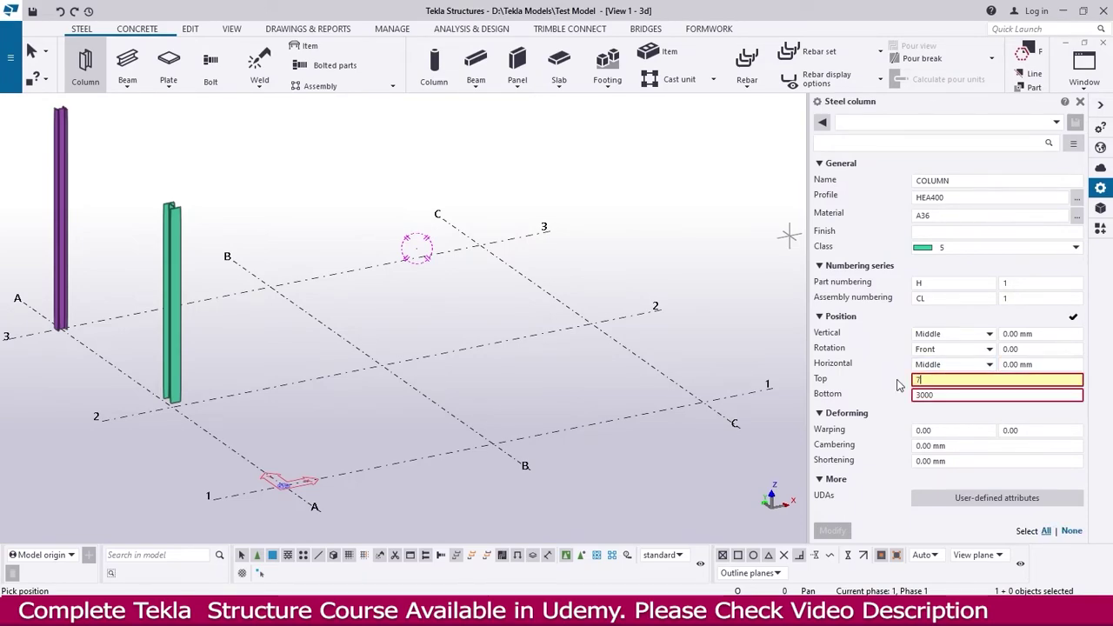
type("500")
key("Tab")
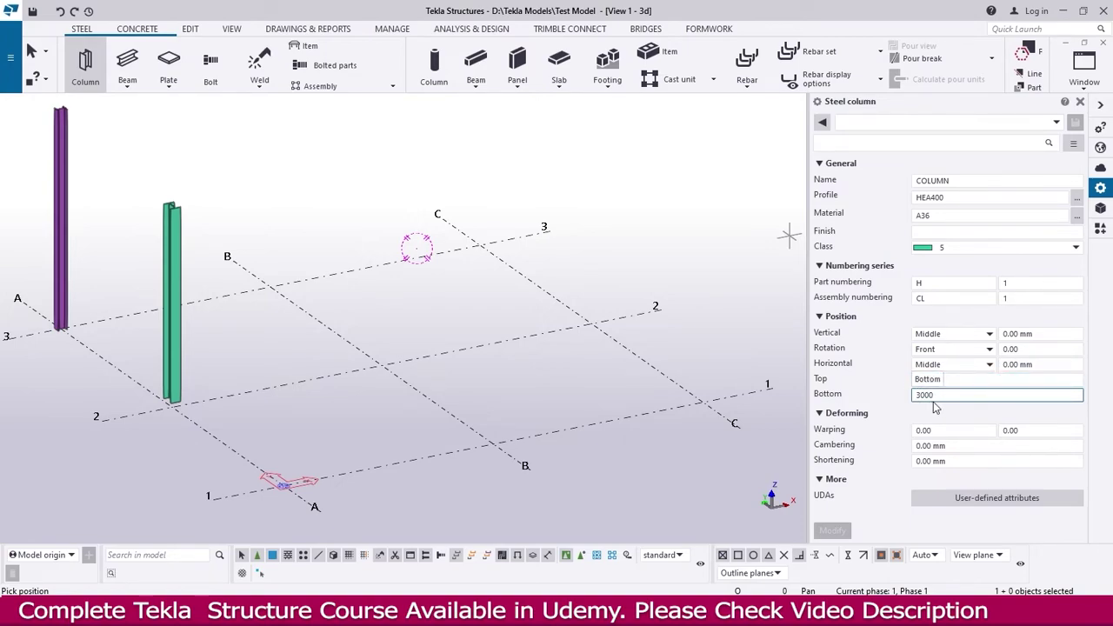
Step: Place the column at the intersection of grid lines A and 1, and check its levels in the Grid A view before returning to 3D
left_click(285, 484)
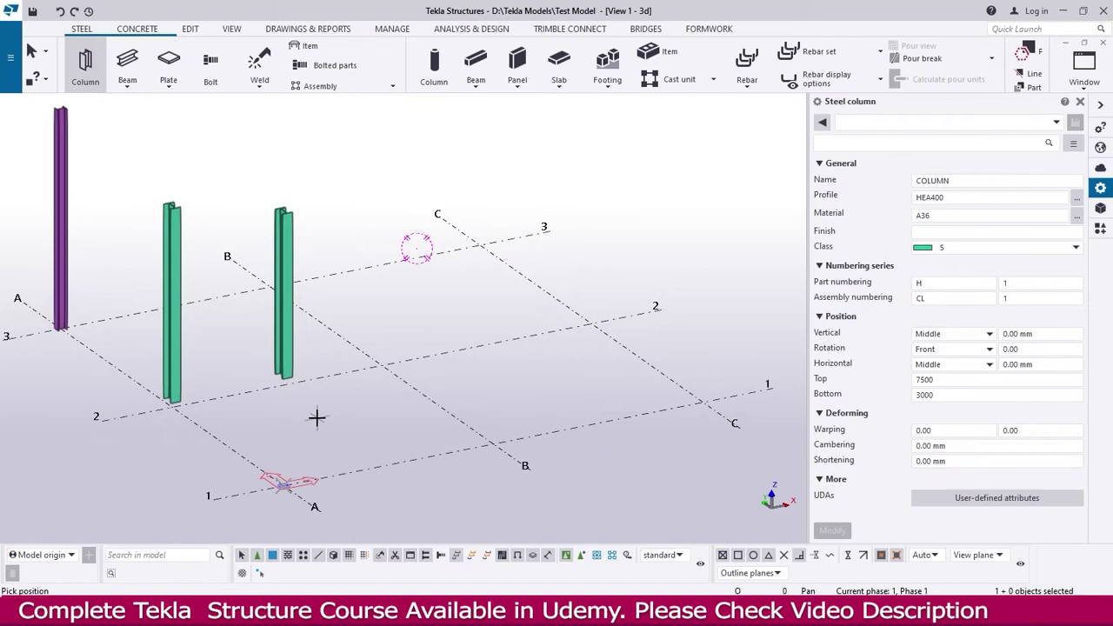
key("Escape")
scroll(315, 419, "down", 1)
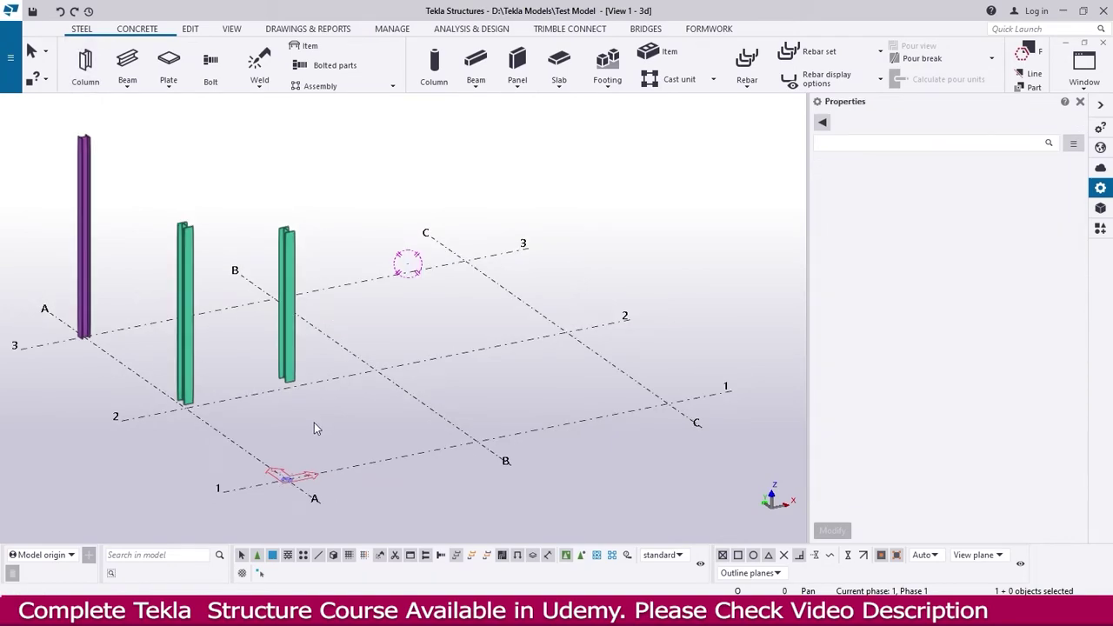
key("ctrl+Tab")
key("ctrl+Tab")
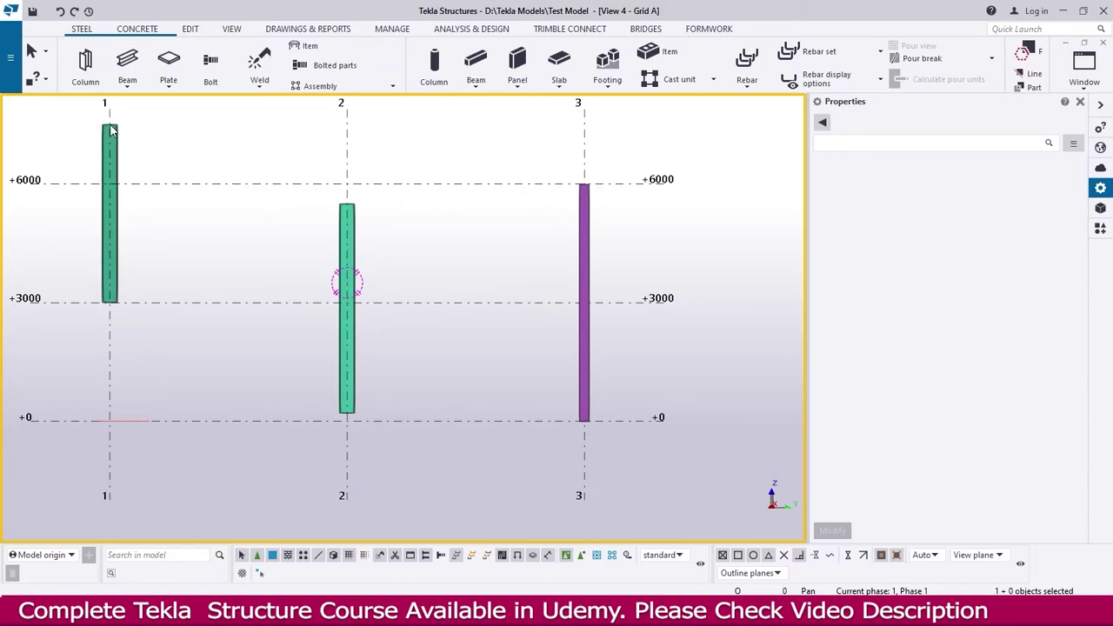
key("ctrl+Tab")
key("ctrl+Tab")
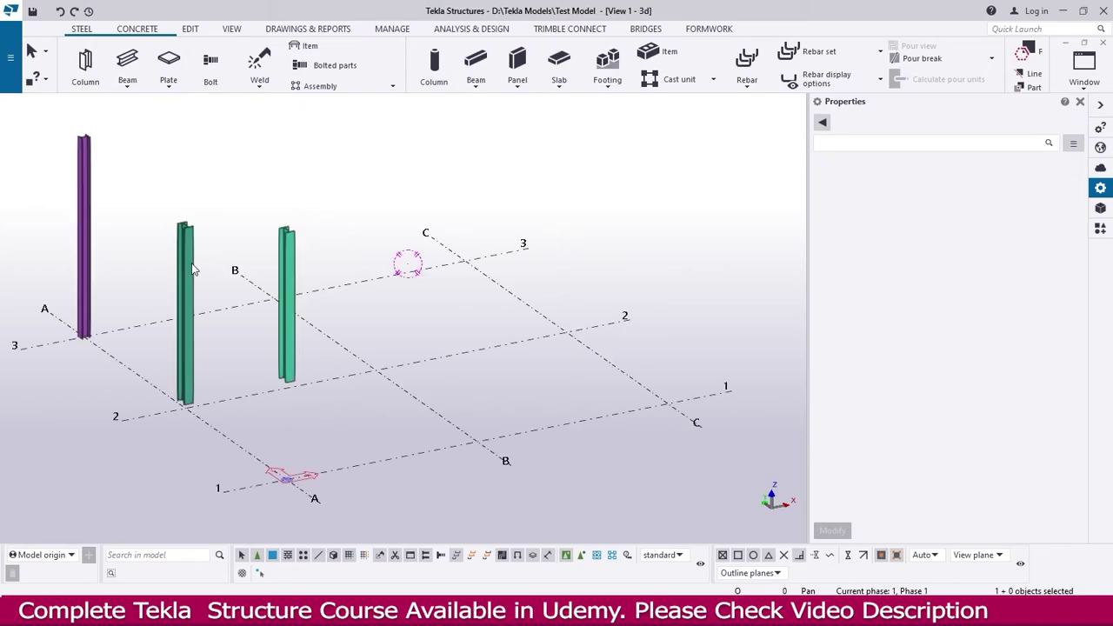
Step: Select the grid and make the Plan +6000 view visible from the list of model views
left_click(431, 416)
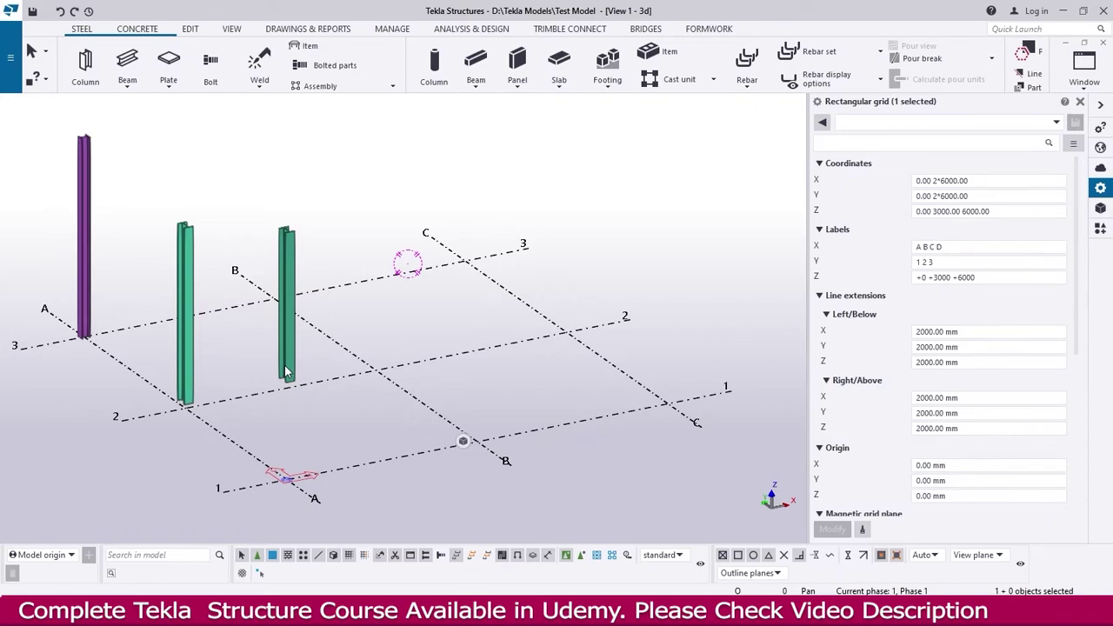
scroll(288, 374, "down", 6)
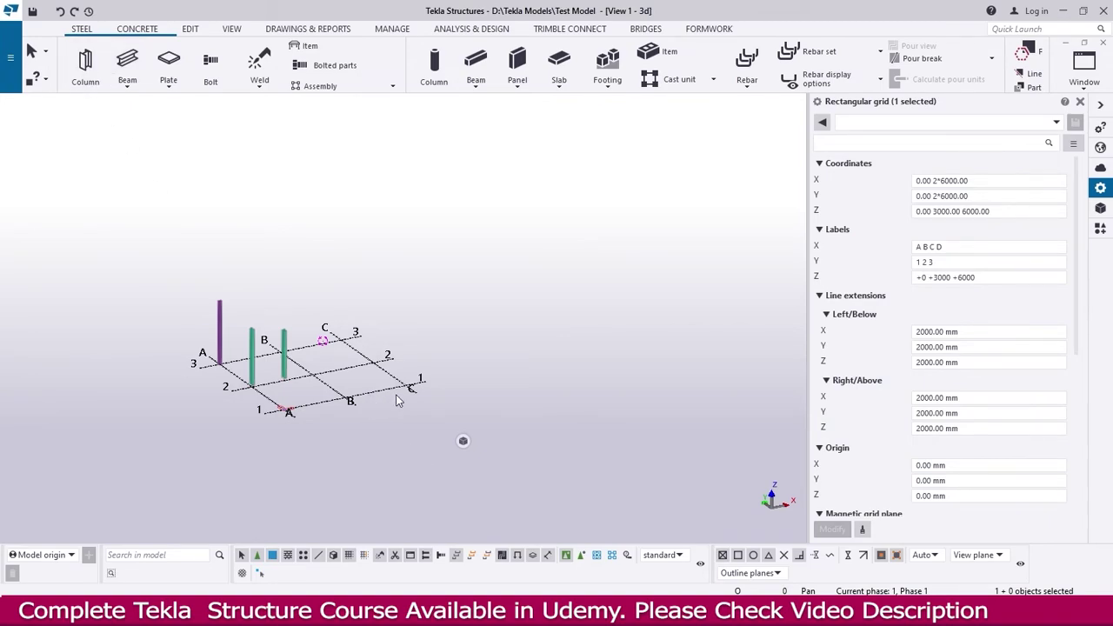
left_click(233, 30)
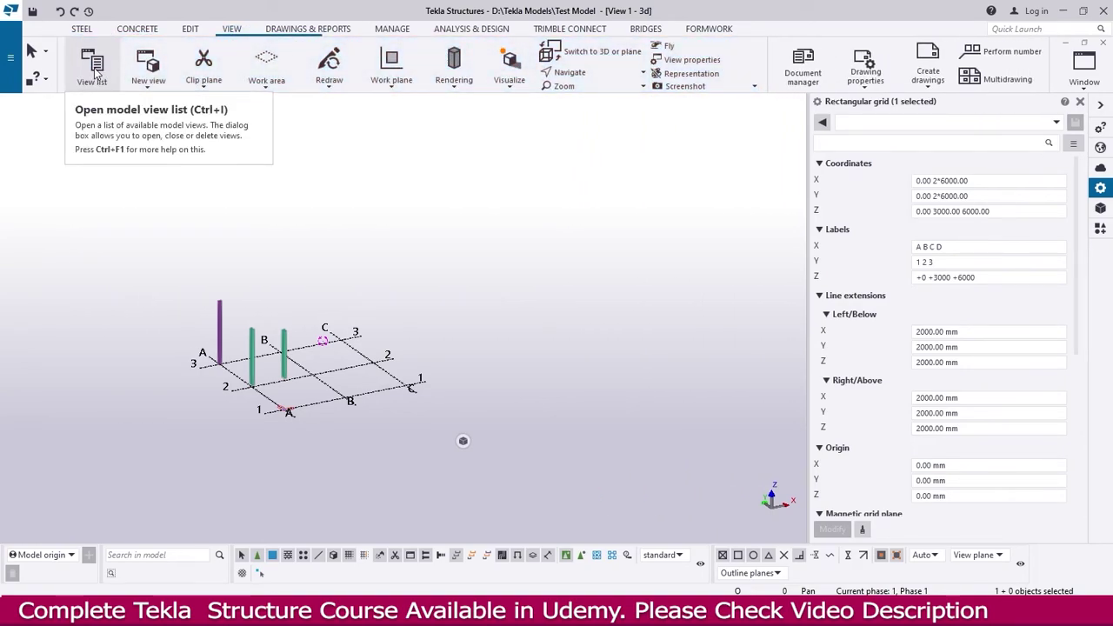
left_click(94, 73)
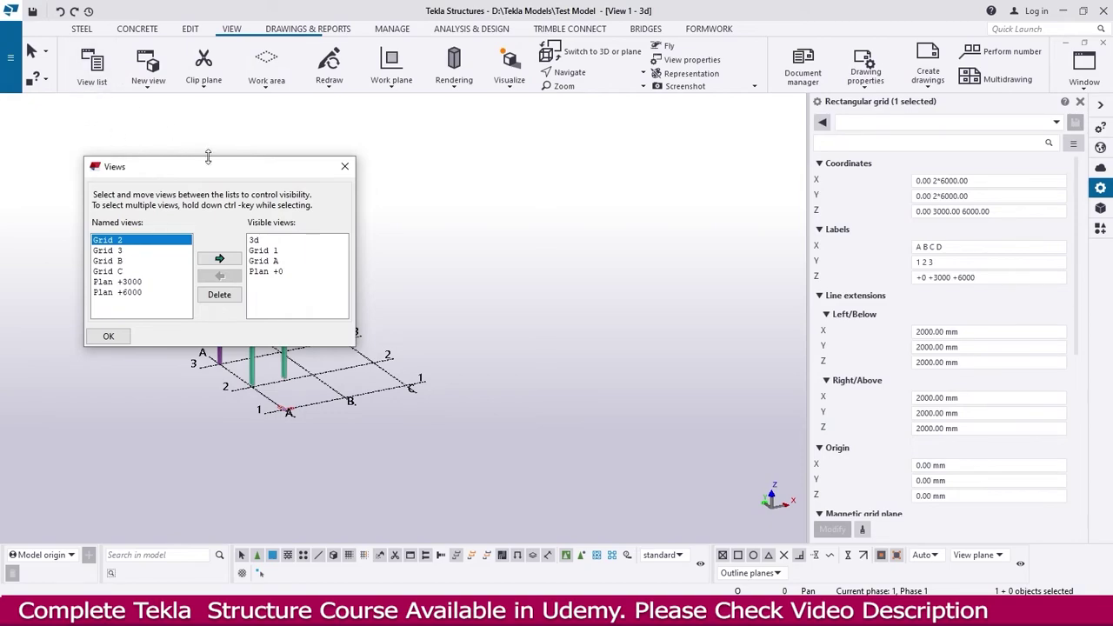
left_click(343, 168)
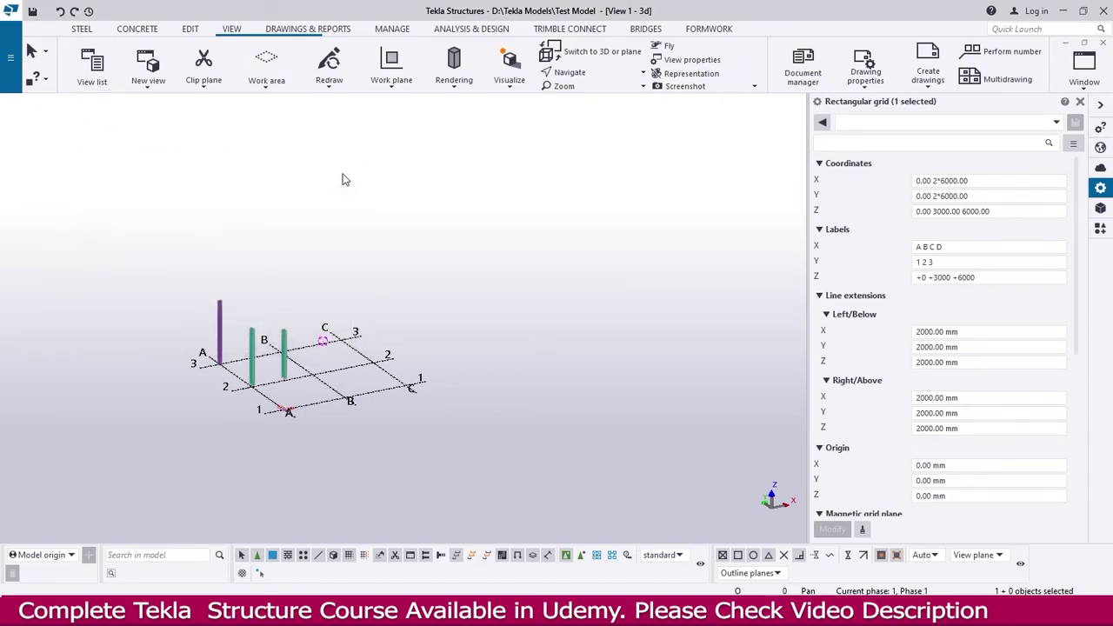
key("ctrl+i")
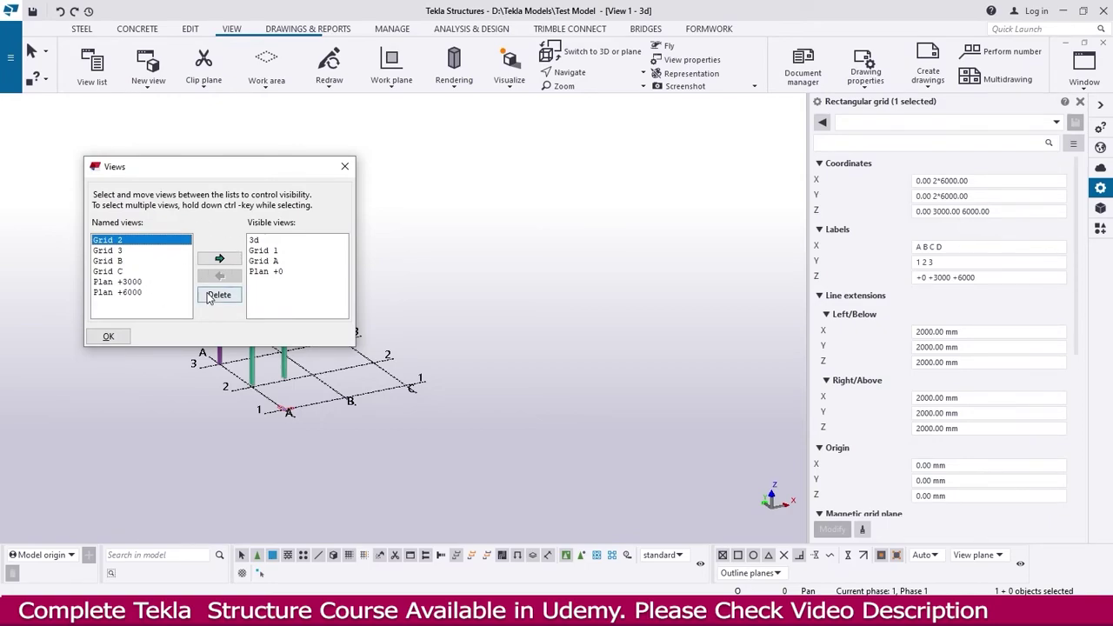
double_click(121, 292)
left_click(344, 166)
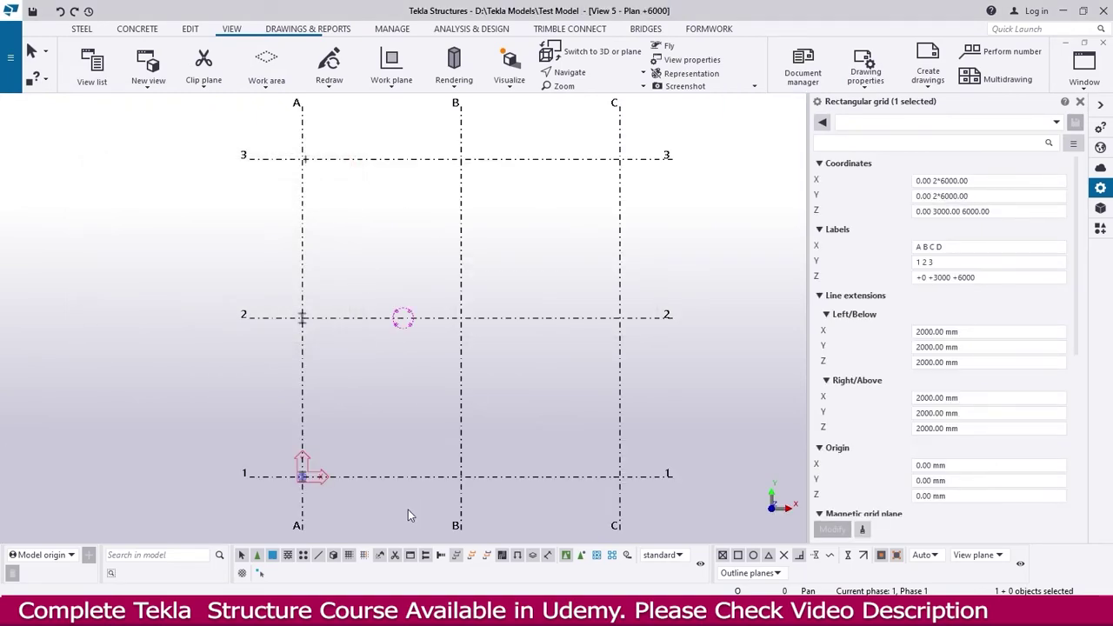
Step: Start another steel column in the Plan +6000 view and set its bottom level to 0
middle_click_drag(341, 437, 283, 418)
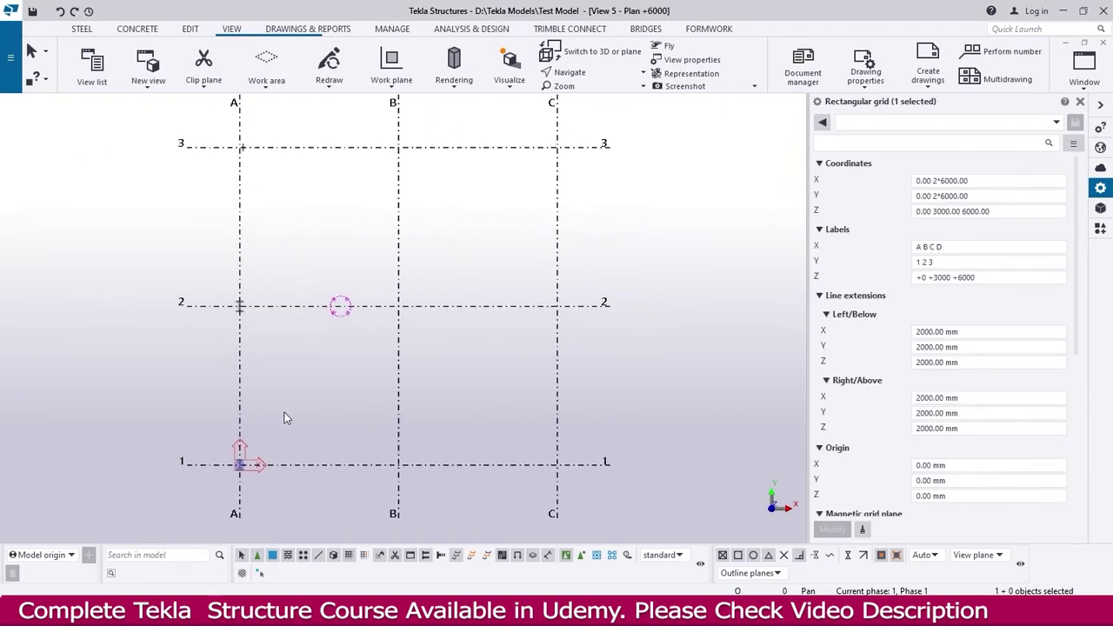
scroll(283, 411, "down", 2)
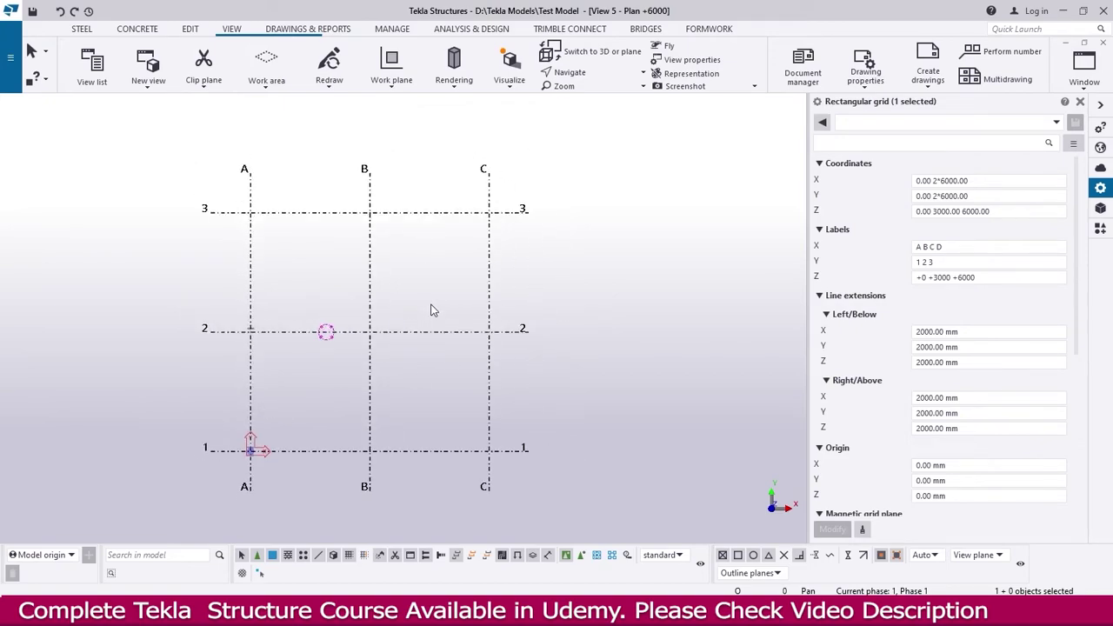
middle_click_drag(438, 308, 450, 248, "ctrl")
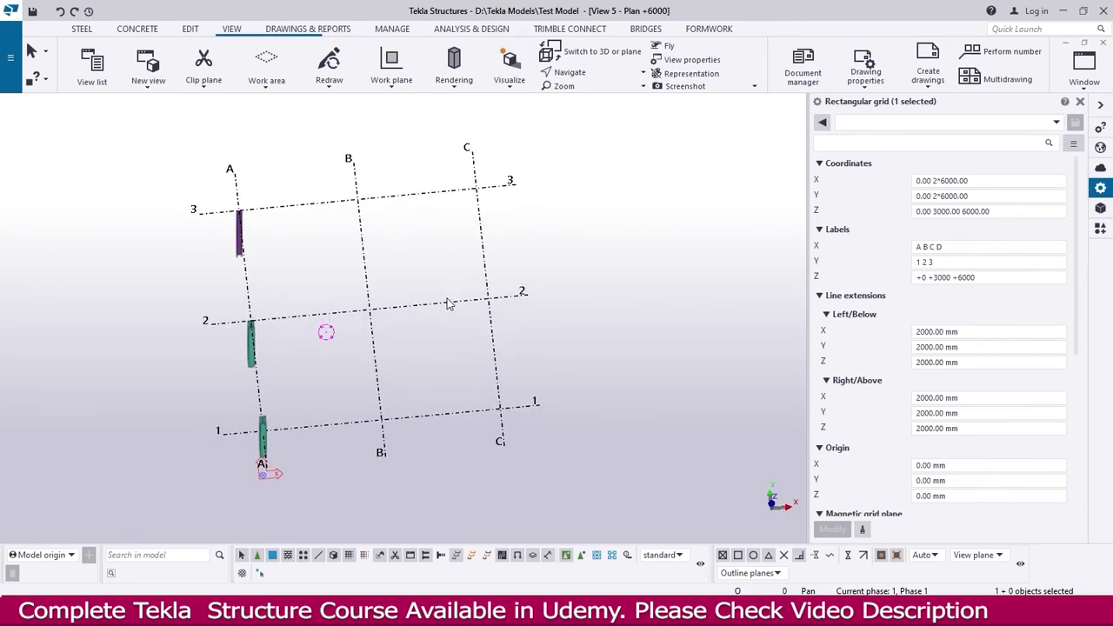
middle_click_drag(469, 349, 535, 233, "ctrl")
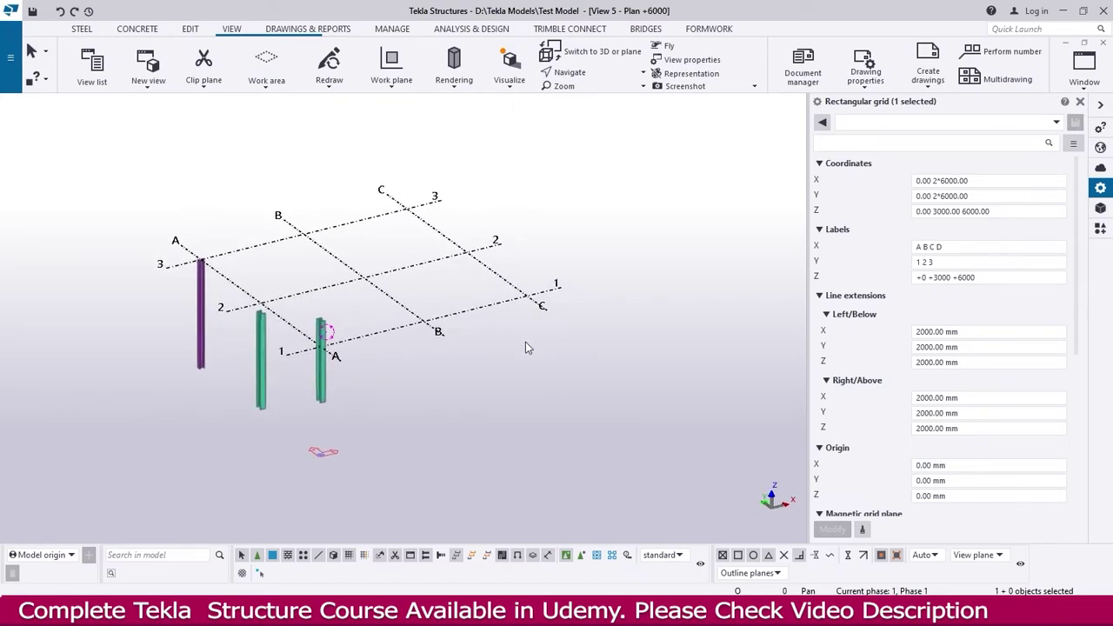
middle_click_drag(525, 348, 511, 414)
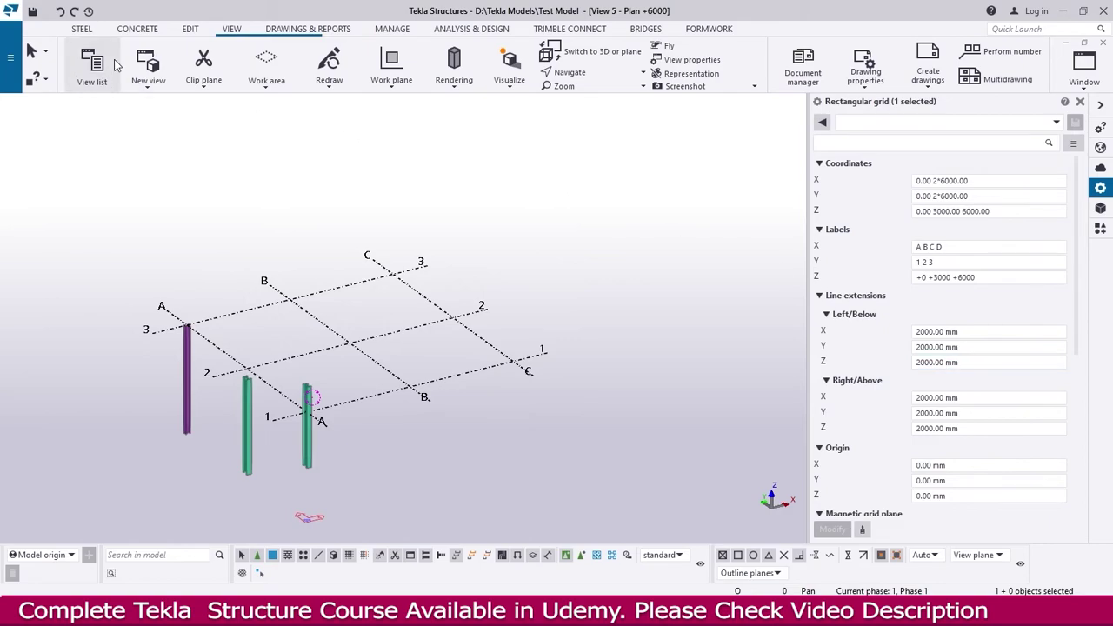
left_click(82, 29)
left_click(87, 85)
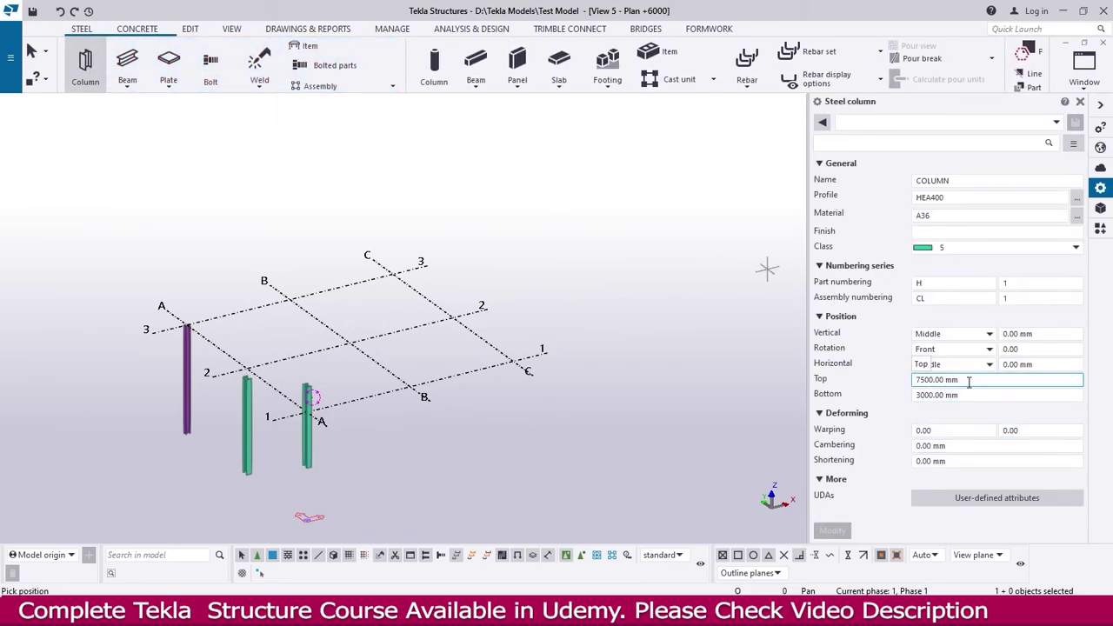
left_click_drag(969, 380, 884, 385)
key("Tab")
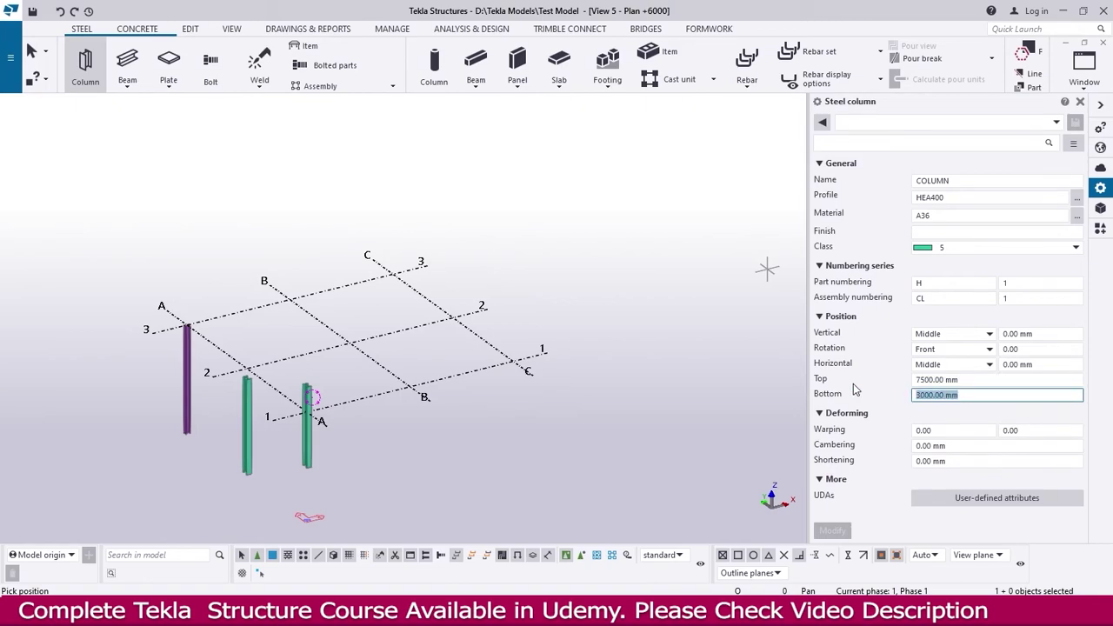
type("0")
Step: Set the column's top level to 1000 mm and place it at grid intersection B-1 without expanding the view depth
left_click(967, 380)
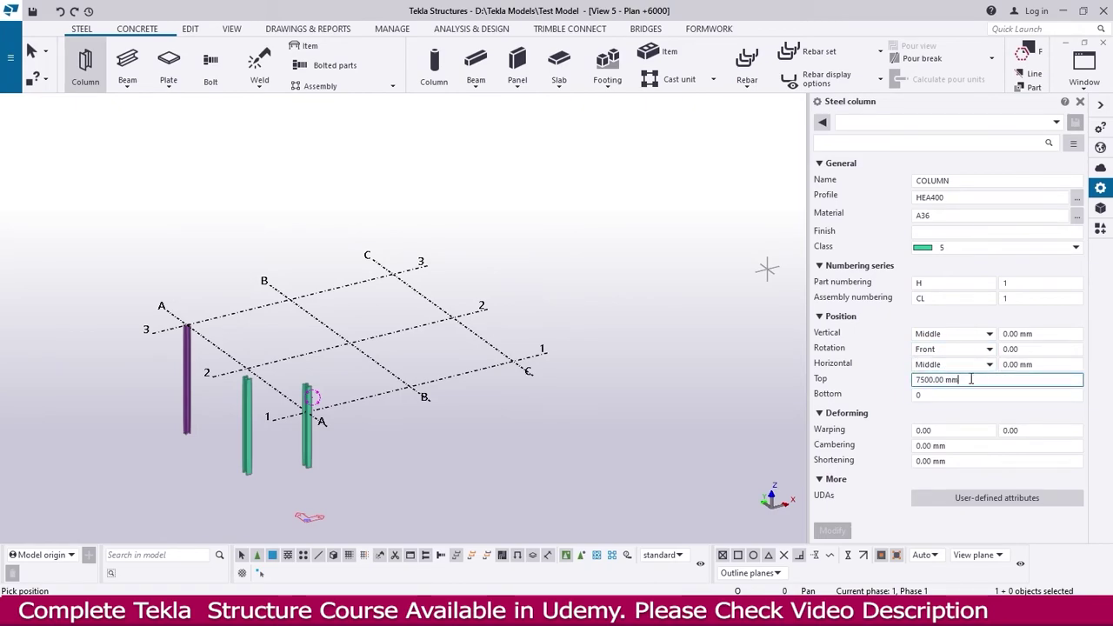
left_click_drag(929, 381, 892, 386)
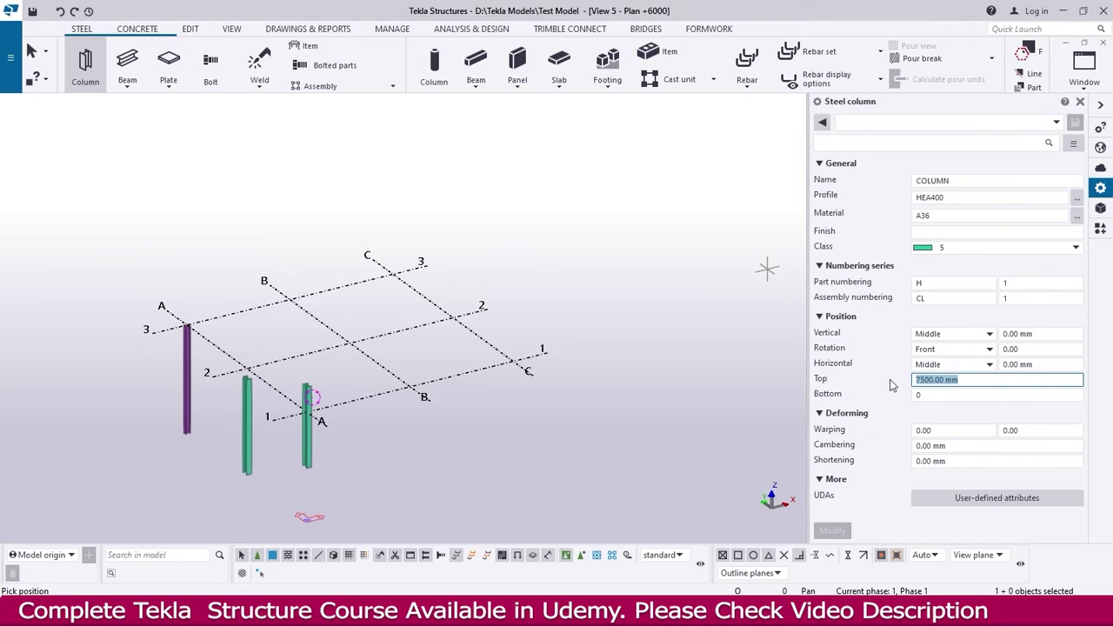
type("1000")
key("Tab")
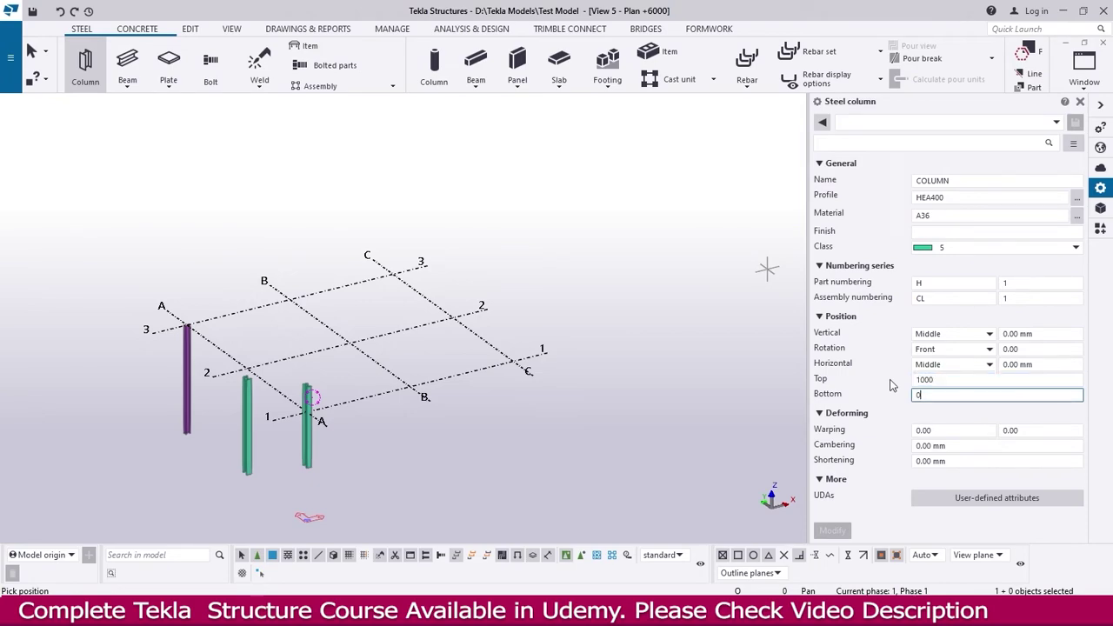
left_click(412, 388)
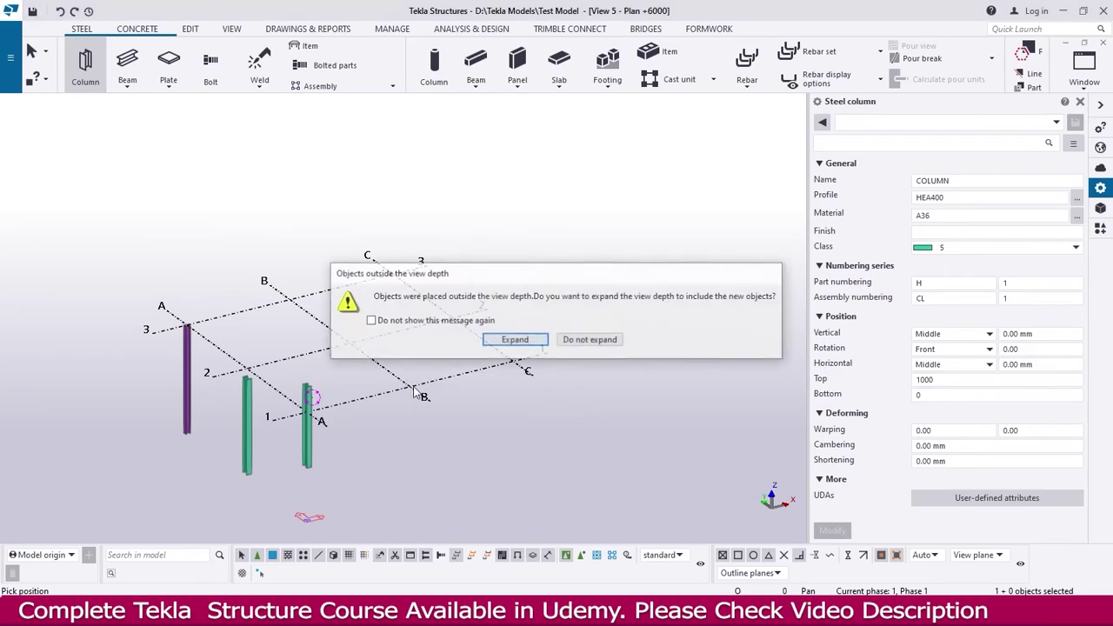
left_click(583, 342)
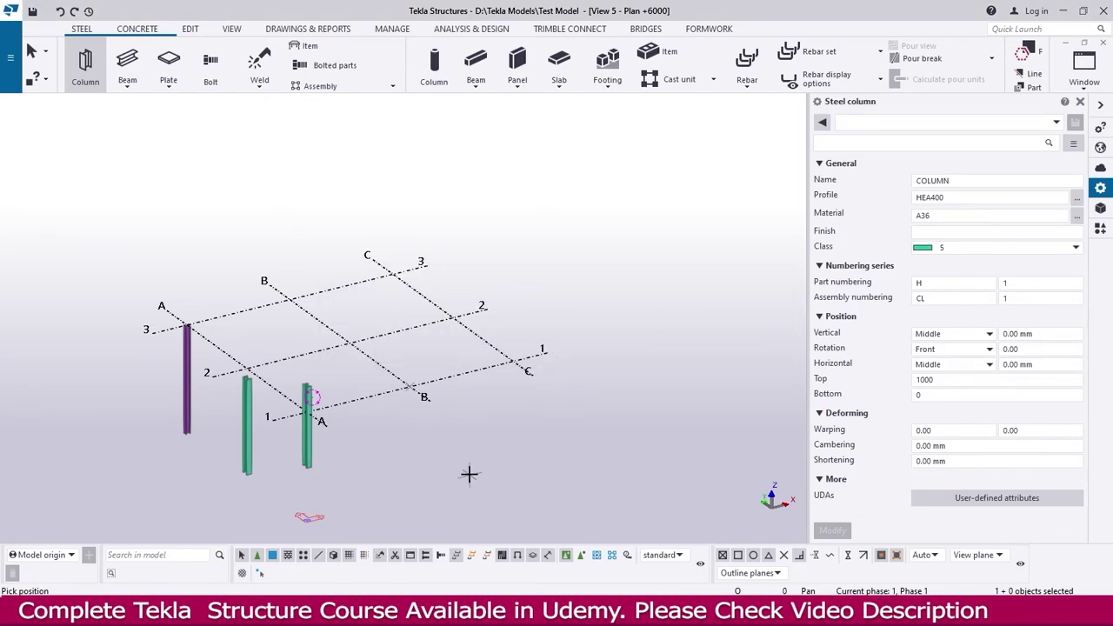
Step: Place another steel column with the same levels at grid intersection C-1 and expand the view depth to include it
middle_click_drag(469, 474, 432, 437)
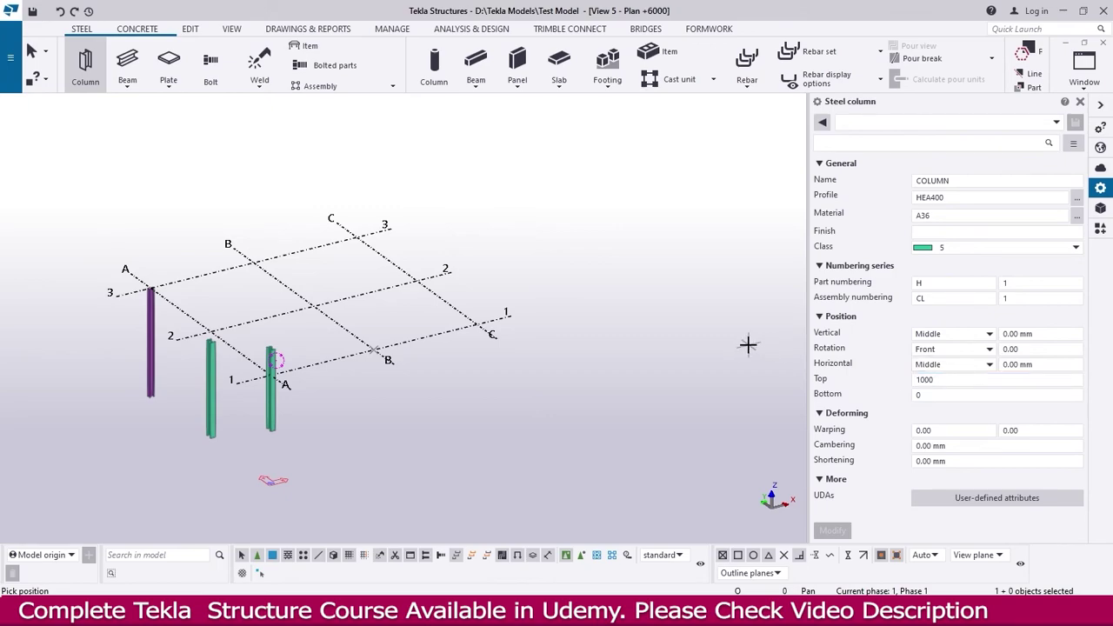
left_click(477, 323)
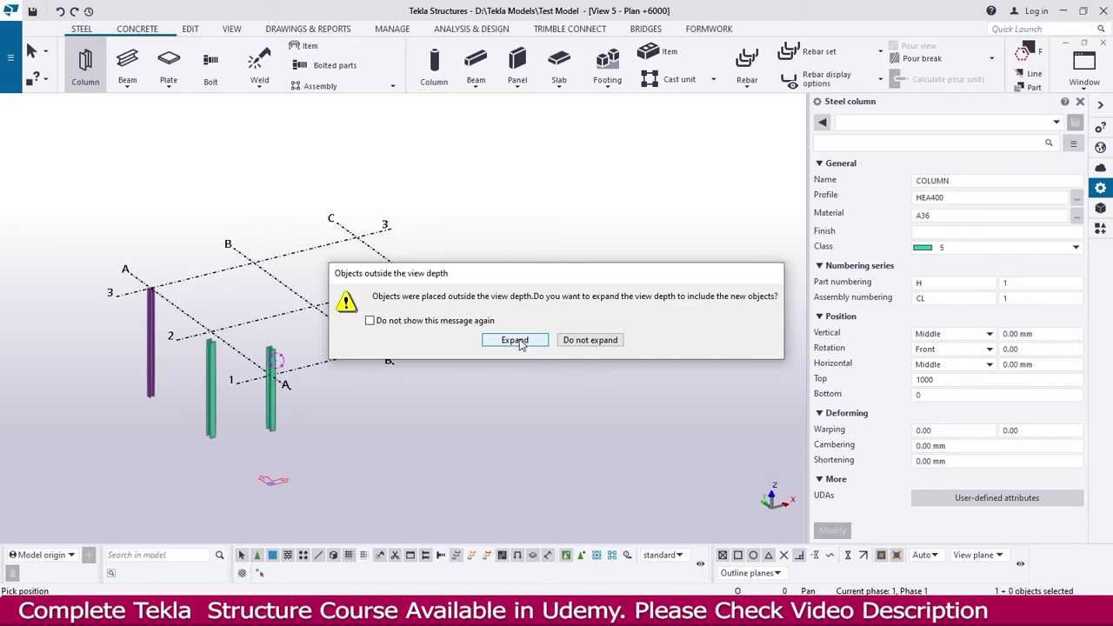
left_click(514, 340)
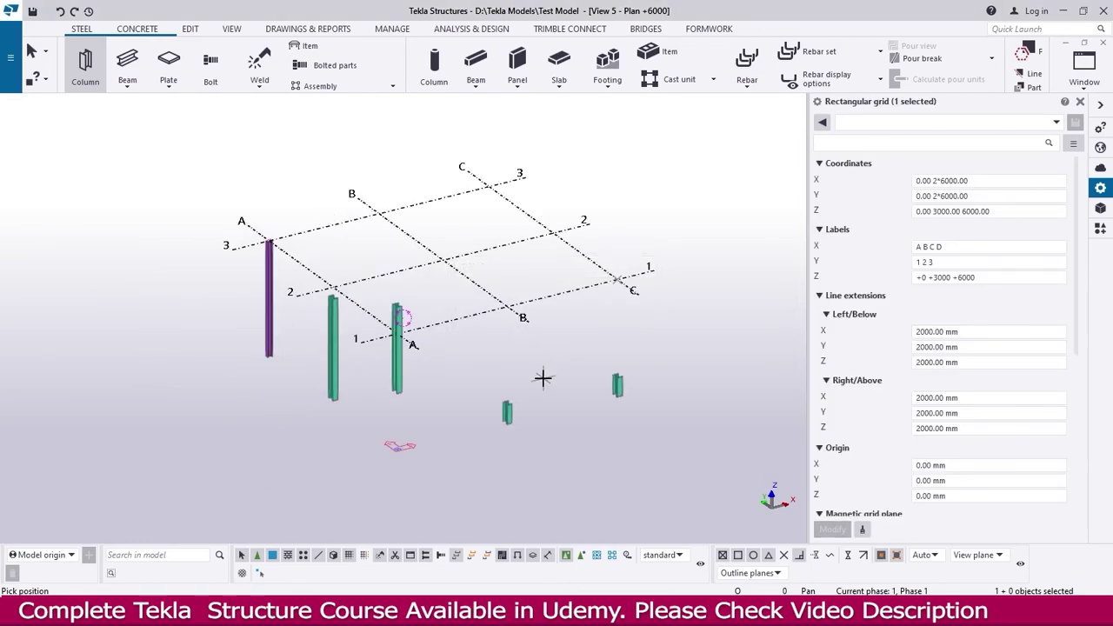
Step: End column placement, check the top and bottom levels of the column at grid intersection C-1, and clear the selection
middle_click_drag(496, 373, 622, 367)
left_click(596, 354)
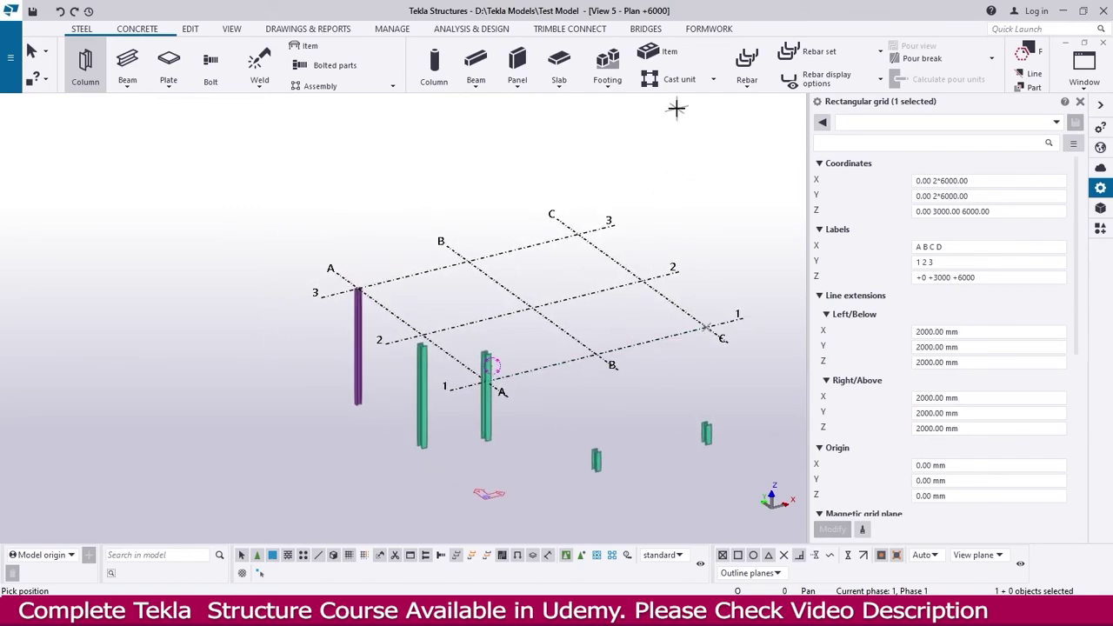
left_click(606, 354)
scroll(728, 455, "up", 1)
left_click(701, 432)
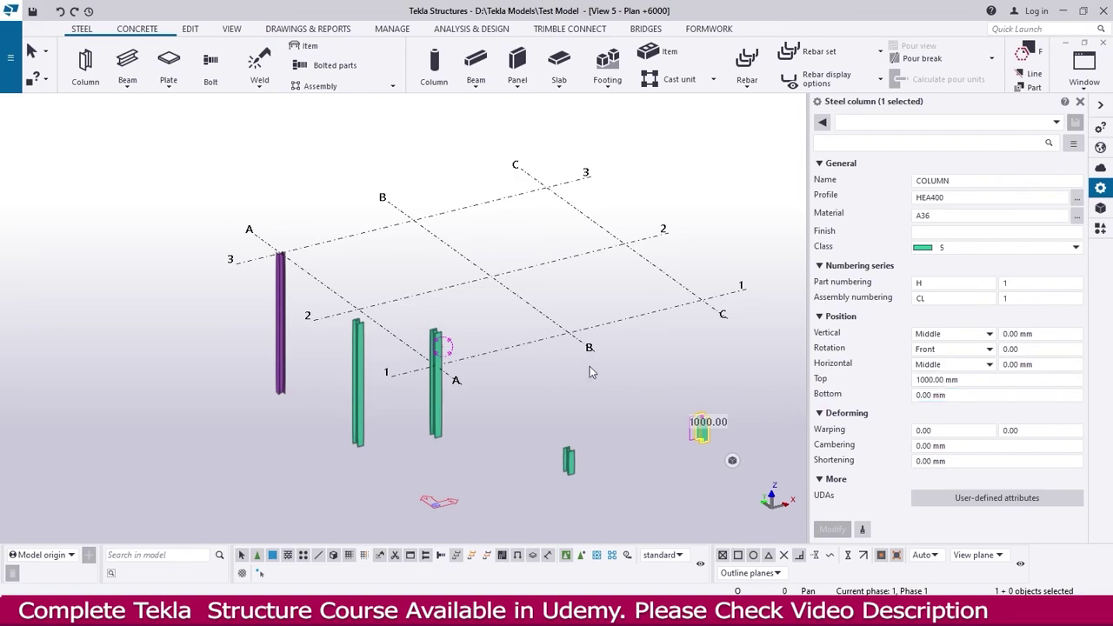
left_click(574, 402)
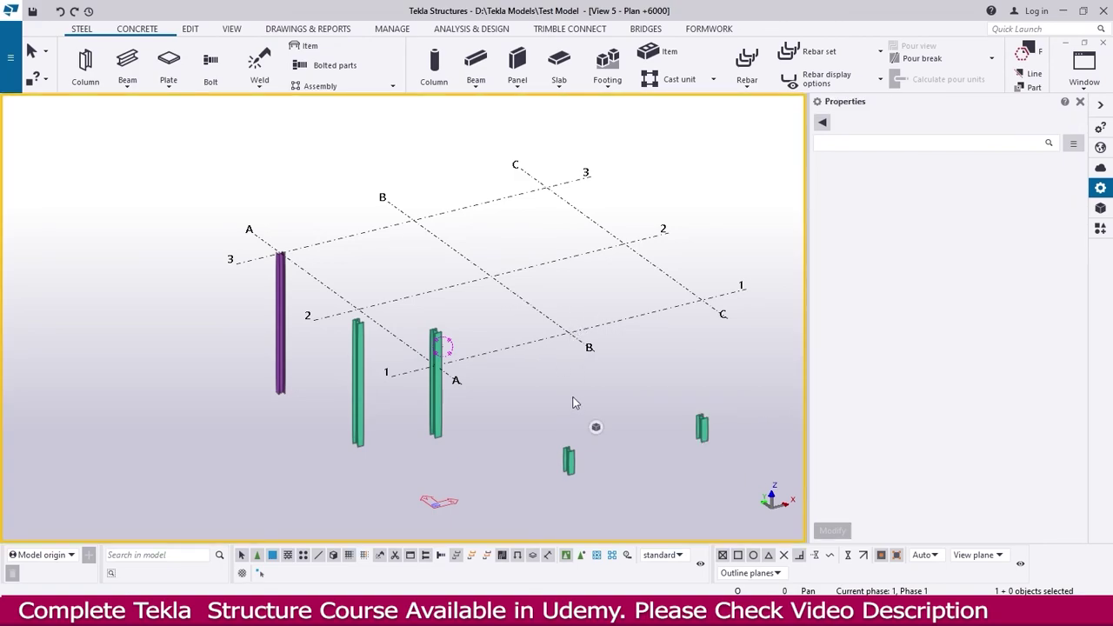